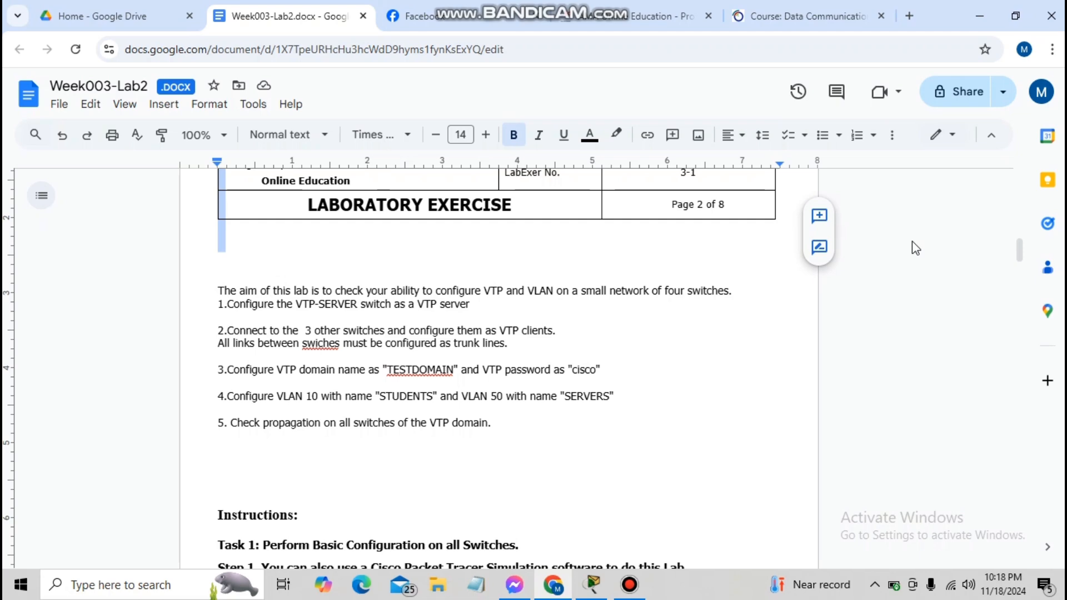
Read the Week003-Lab2 document down to the Task 1 hostname steps, then return to the switch topology
{"action": "left_click_drag", "start_coordinate": [1019, 250], "coordinate": [1011, 214]}
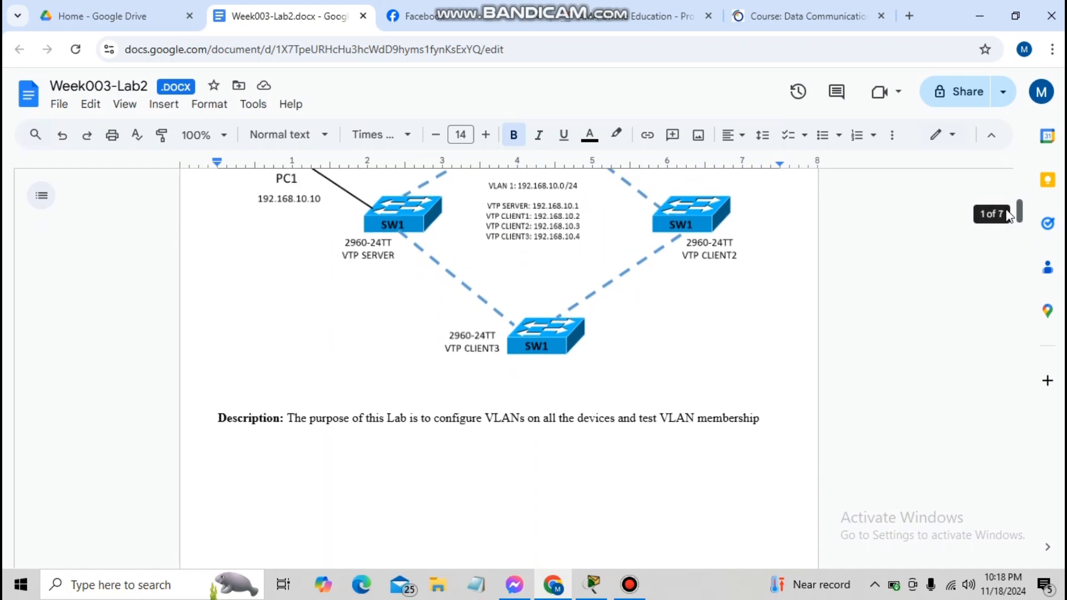
{"action": "left_click_drag", "start_coordinate": [1010, 216], "coordinate": [1010, 254]}
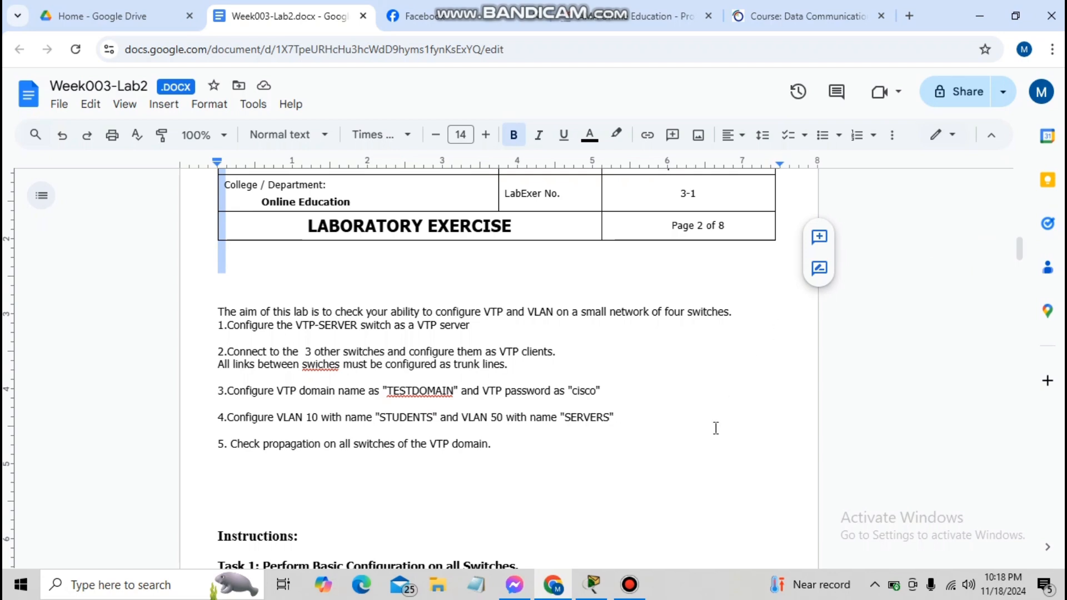
{"action": "left_click", "coordinate": [605, 594]}
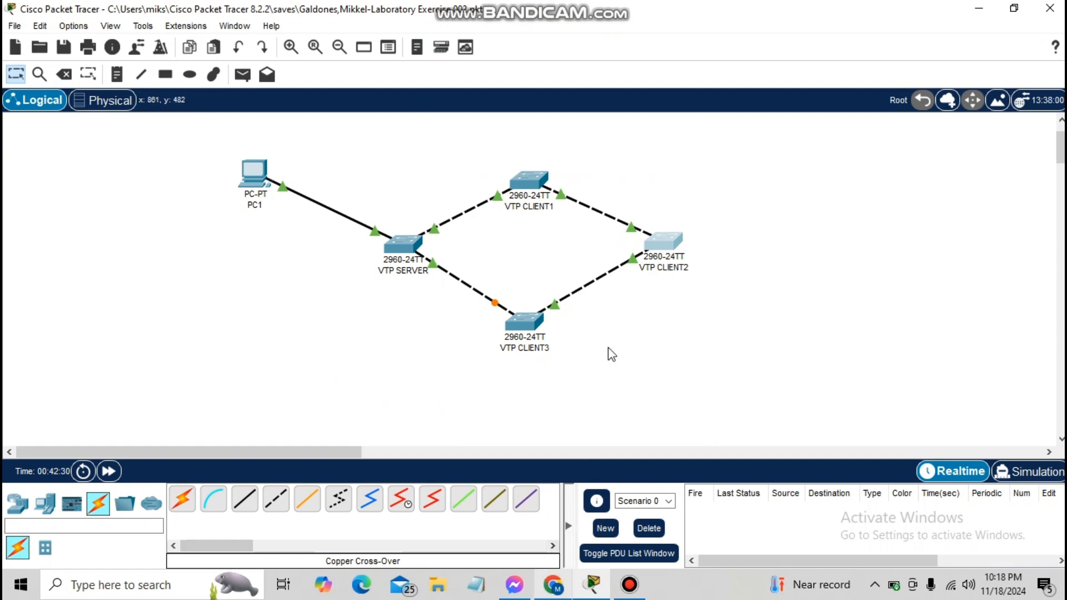
{"action": "left_click", "coordinate": [553, 585]}
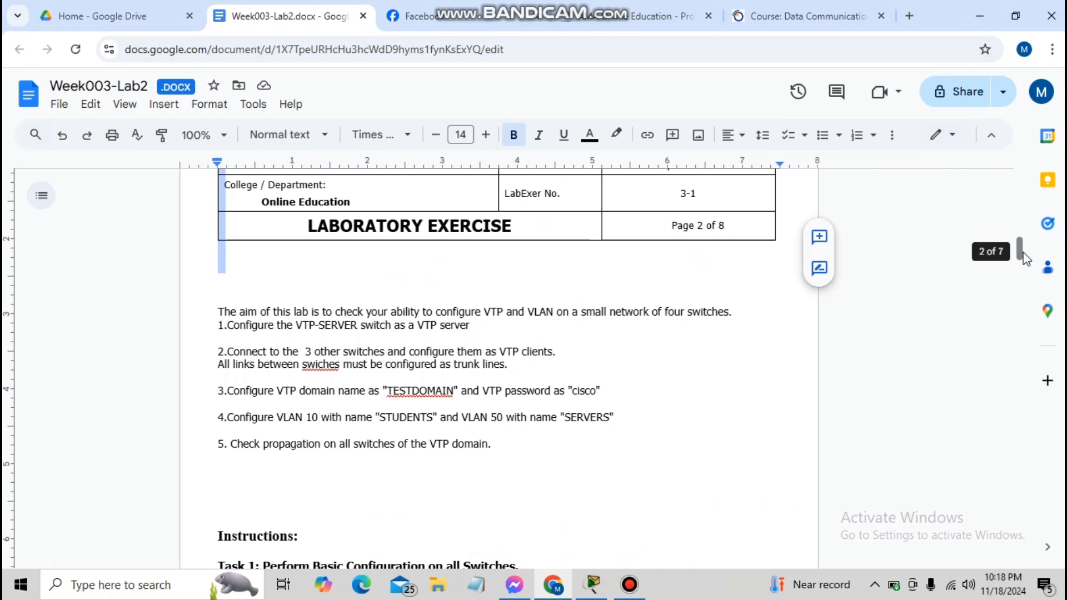
{"action": "left_click_drag", "start_coordinate": [1026, 259], "coordinate": [1027, 284]}
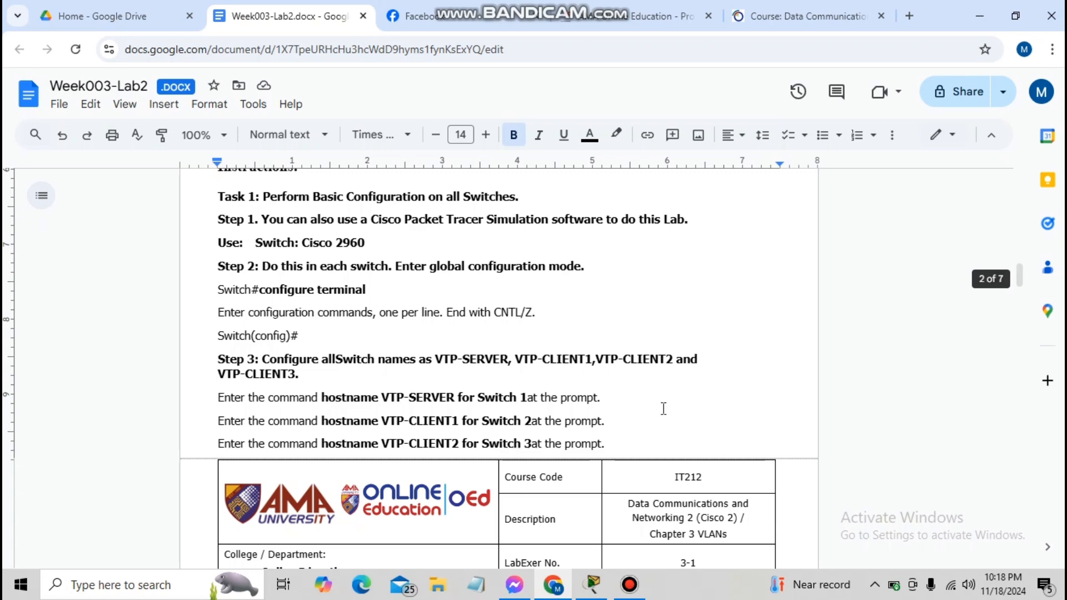
{"action": "left_click", "coordinate": [593, 584]}
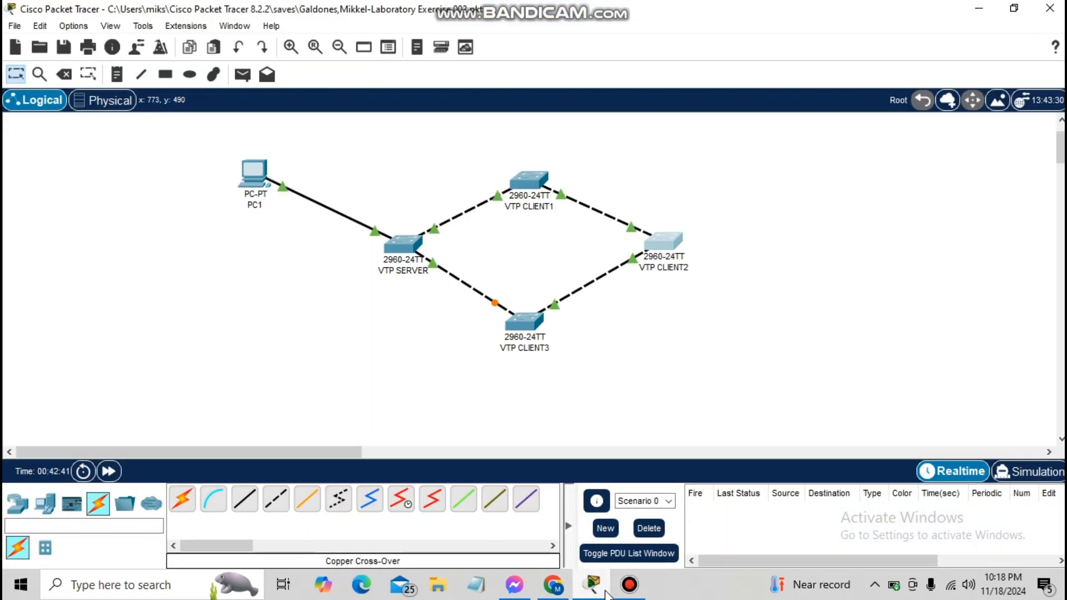
Open the VTP CLIENT1 switch's CLI and enter global configuration mode with enable and configure terminal
{"action": "left_click", "coordinate": [535, 185]}
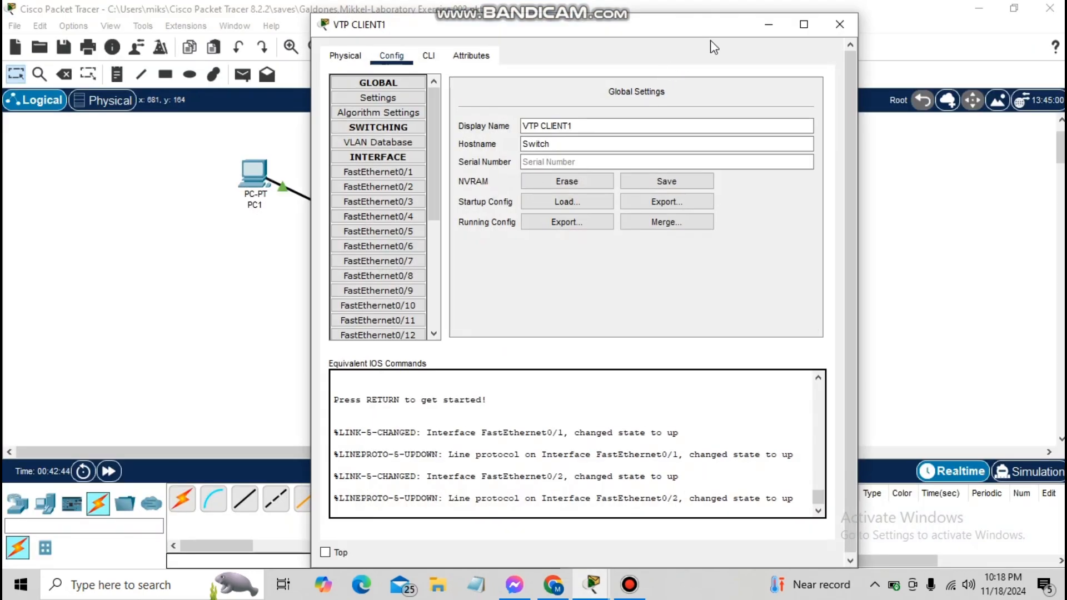
{"action": "left_click", "coordinate": [429, 56]}
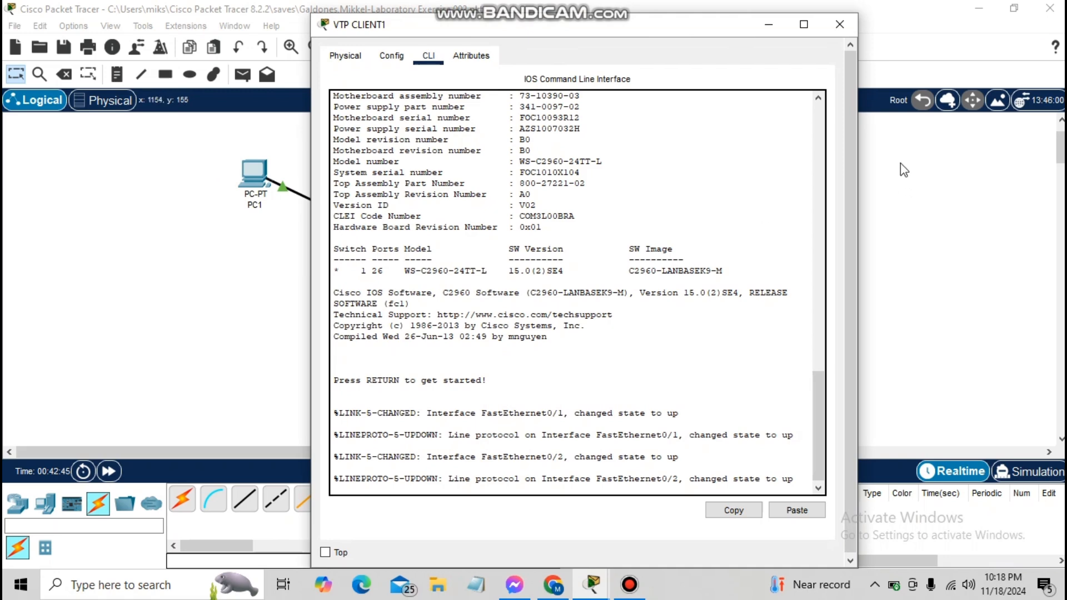
{"action": "key", "text": "Return"}
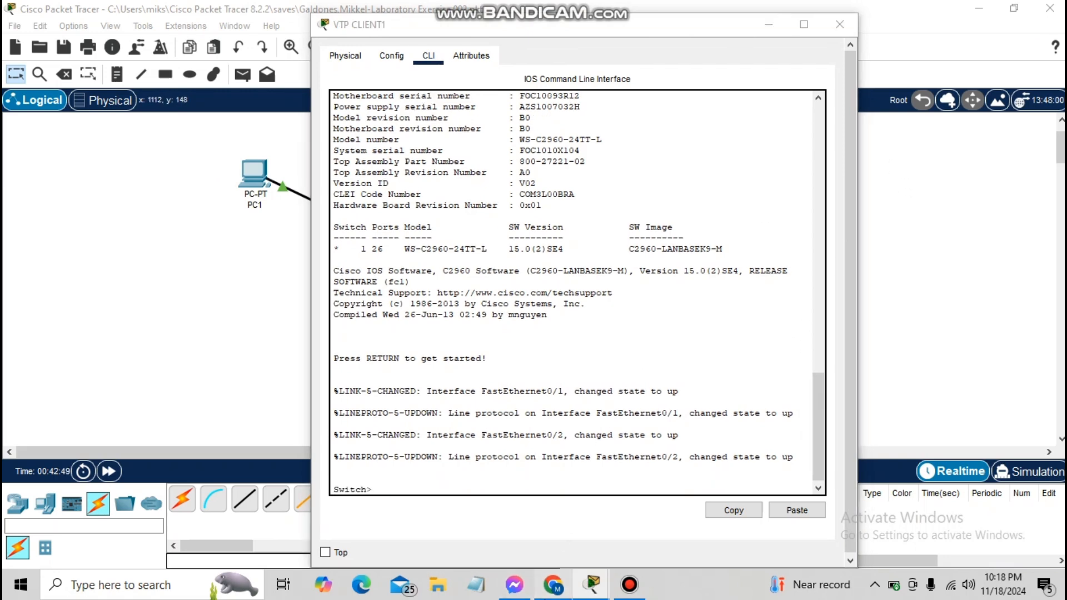
{"action": "left_click", "coordinate": [553, 585]}
{"action": "left_click", "coordinate": [554, 584]}
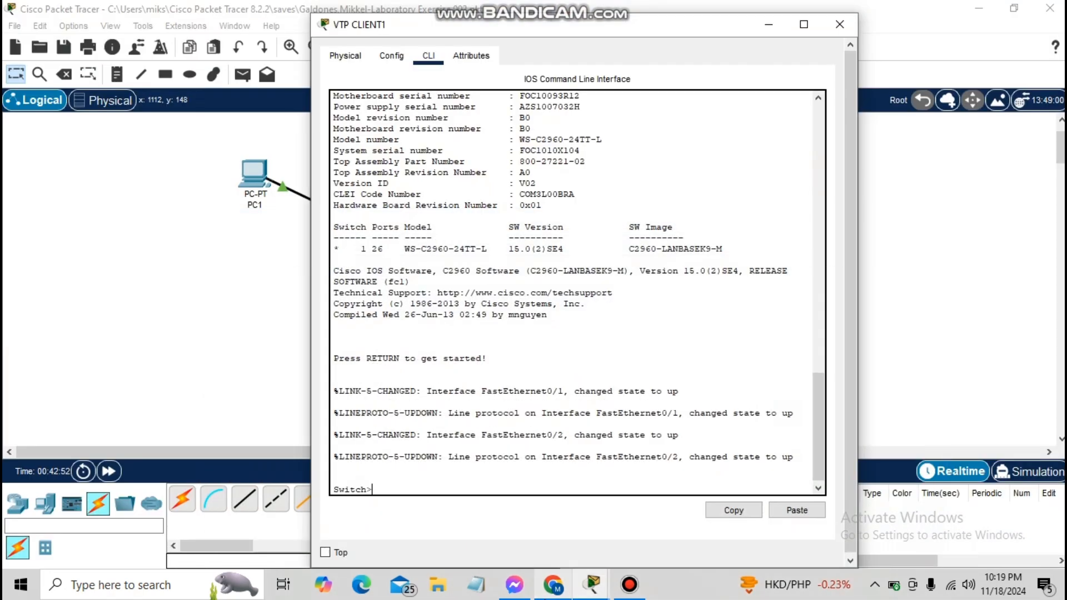
{"action": "type", "text": "enable"}
{"action": "key", "text": "BackSpace"}
{"action": "key", "text": "BackSpace"}
{"action": "key", "text": "BackSpace"}
{"action": "key", "text": "BackSpace"}
{"action": "type", "text": "able"}
{"action": "key", "text": "Return"}
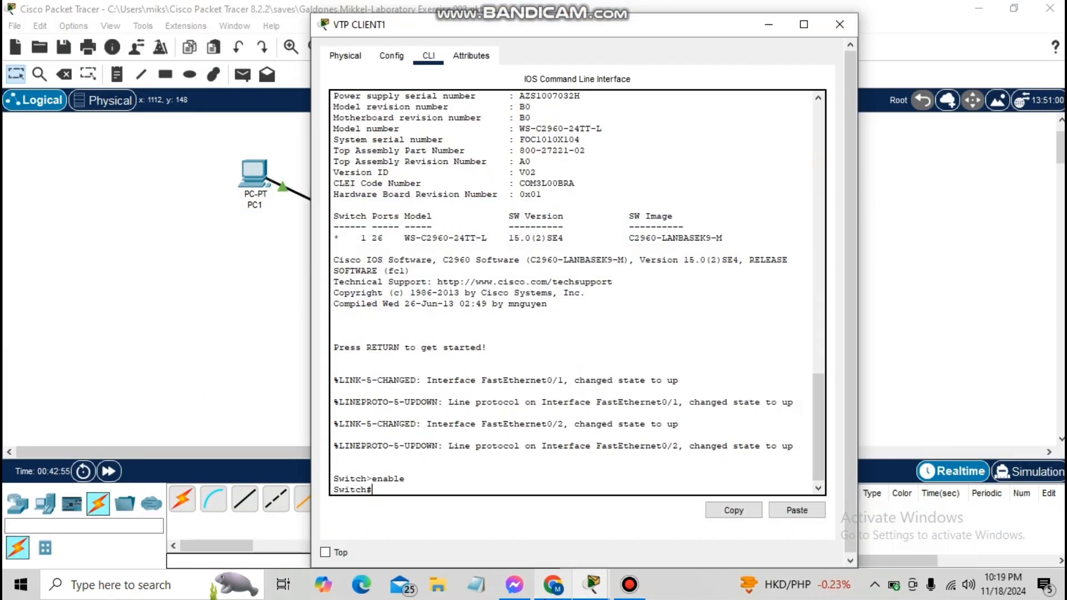
{"action": "type", "text": "configure terminal"}
{"action": "key", "text": "Return"}
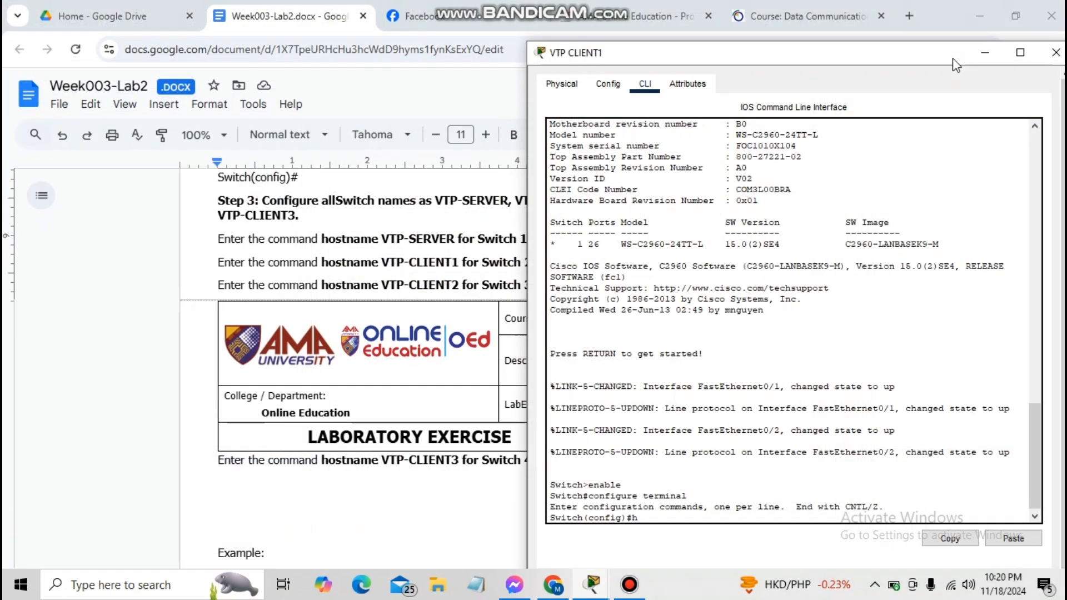
Set the hostname VTP-CLIENT1 and bring the main topology window back
{"action": "type", "text": "h"}
{"action": "type", "text": "os"}
{"action": "type", "text": "tname"}
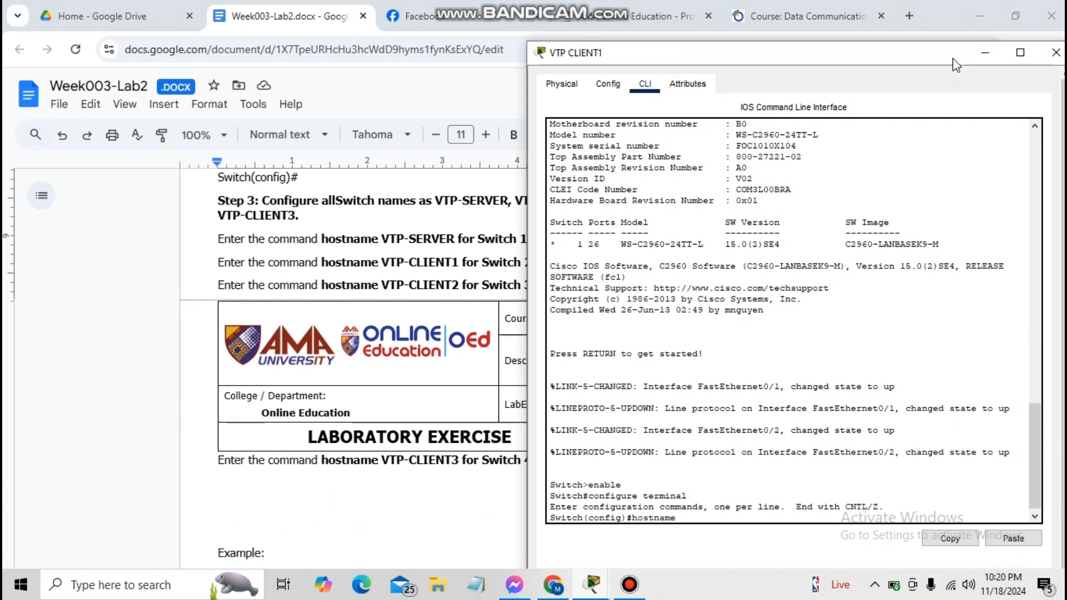
{"action": "type", "text": " VTP-CLient"}
{"action": "key", "text": "BackSpace"}
{"action": "key", "text": "BackSpace"}
{"action": "key", "text": "BackSpace"}
{"action": "key", "text": "BackSpace"}
{"action": "type", "text": "LIENT"}
{"action": "key", "text": "Left"}
{"action": "key", "text": "Left"}
{"action": "key", "text": "Left"}
{"action": "key", "text": "Left"}
{"action": "key", "text": "Left"}
{"action": "key", "text": "BackSpace"}
{"action": "type", "text": "1"}
{"action": "key", "text": "Return"}
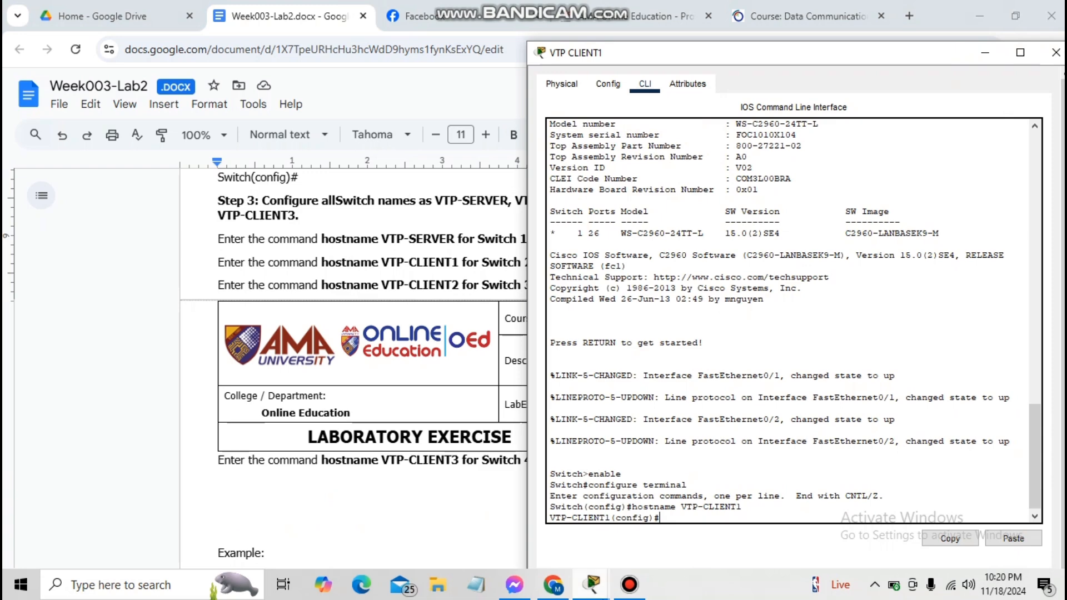
{"action": "left_click", "coordinate": [592, 583]}
{"action": "left_click", "coordinate": [556, 526]}
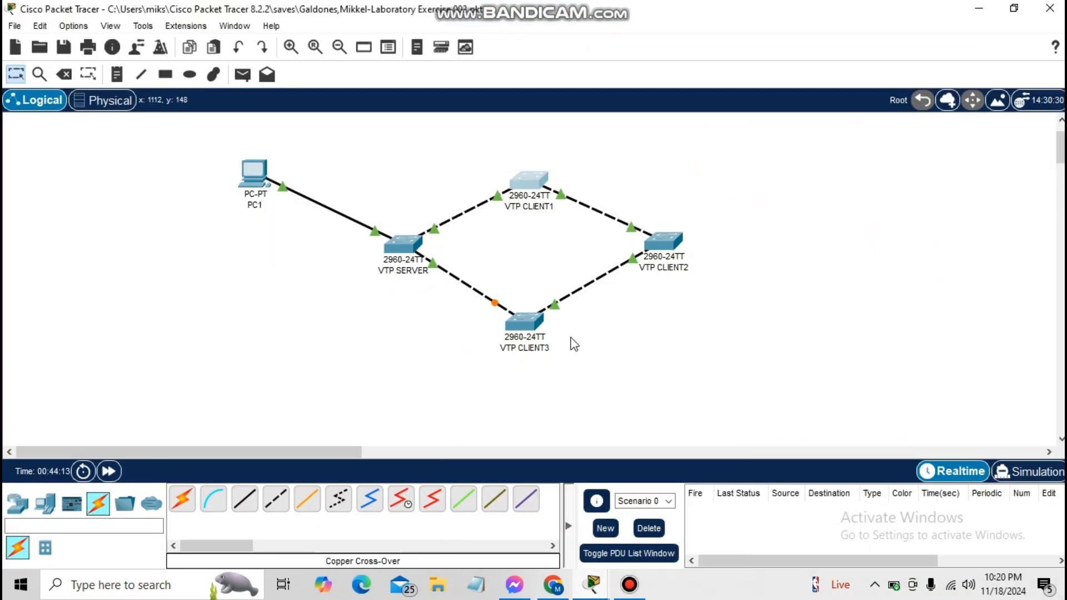
Open the VTP CLIENT2 CLI in privileged mode, checking the VTP CLIENT1 console for reference
{"action": "left_click", "coordinate": [658, 250]}
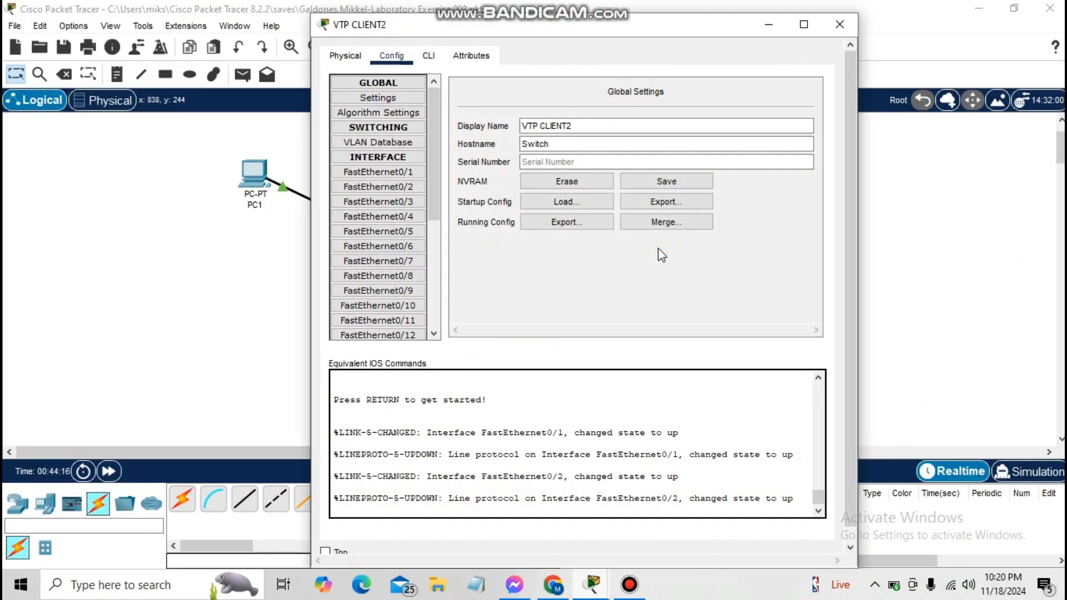
{"action": "left_click", "coordinate": [426, 57]}
{"action": "key", "text": "Return"}
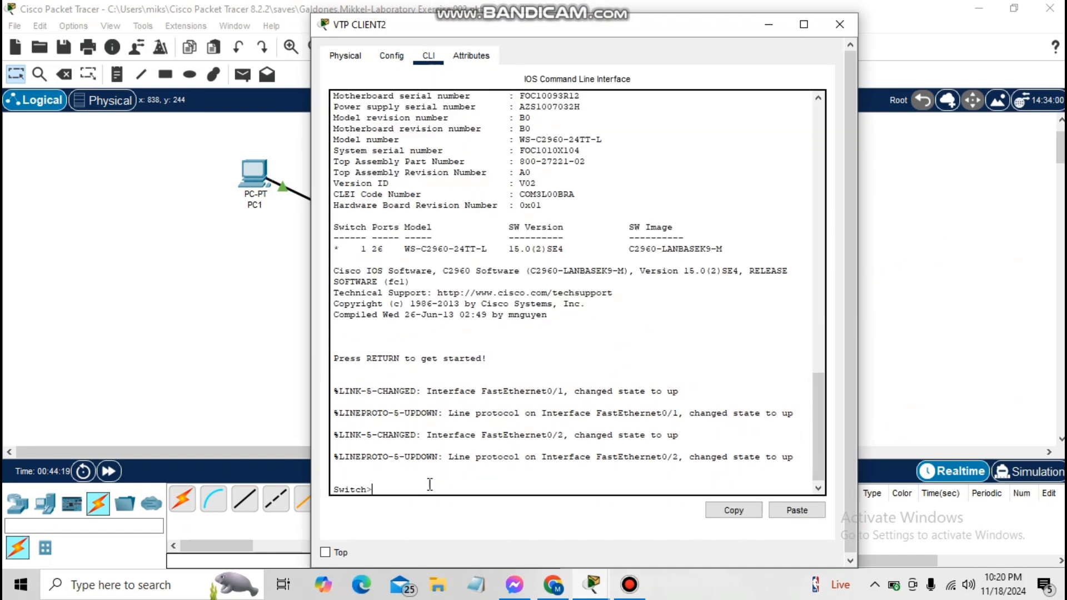
{"action": "type", "text": "ENABLE"}
{"action": "key", "text": "Return"}
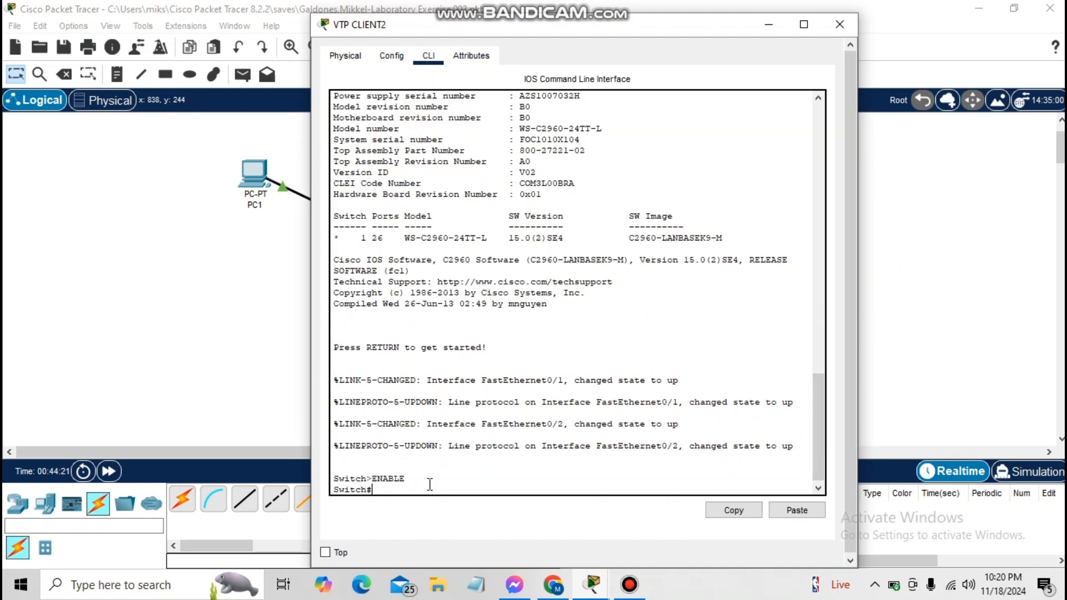
{"action": "type", "text": "hostname VTP-CLI"}
{"action": "left_click", "coordinate": [592, 584]}
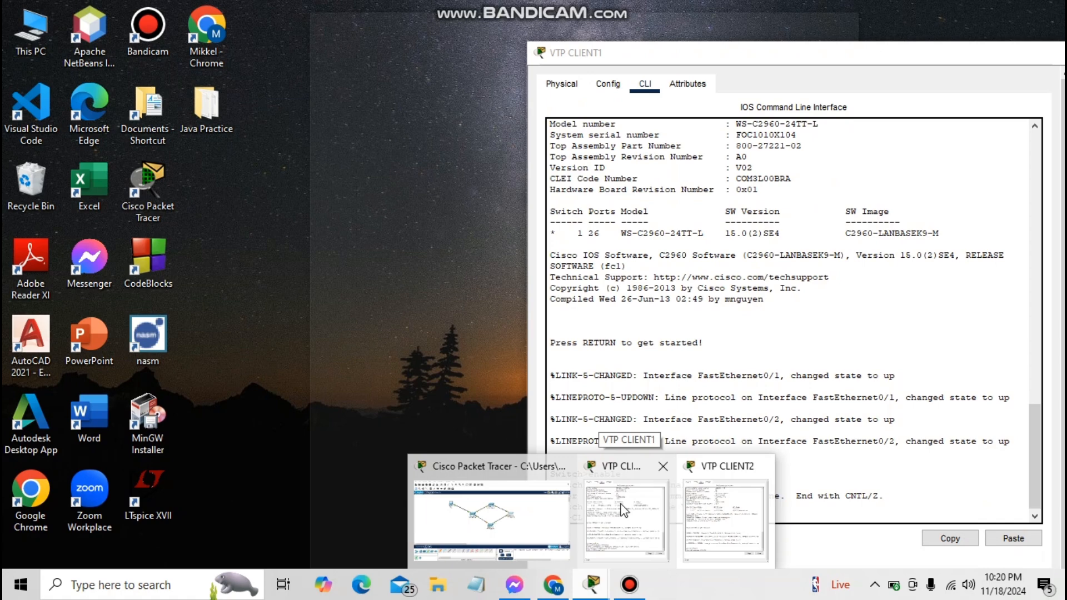
{"action": "left_click", "coordinate": [623, 508]}
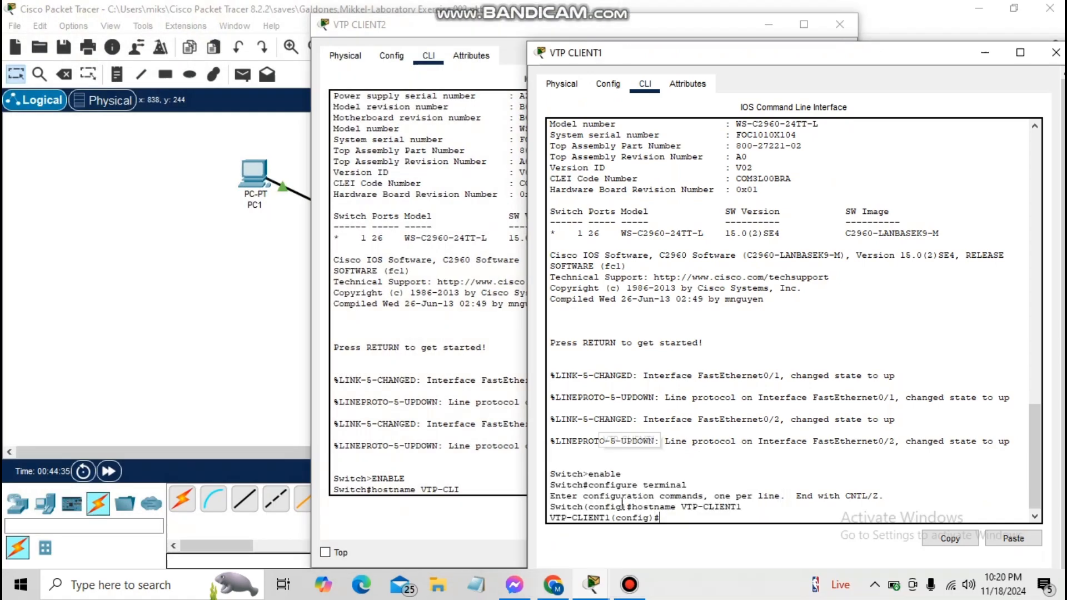
{"action": "left_click", "coordinate": [588, 590]}
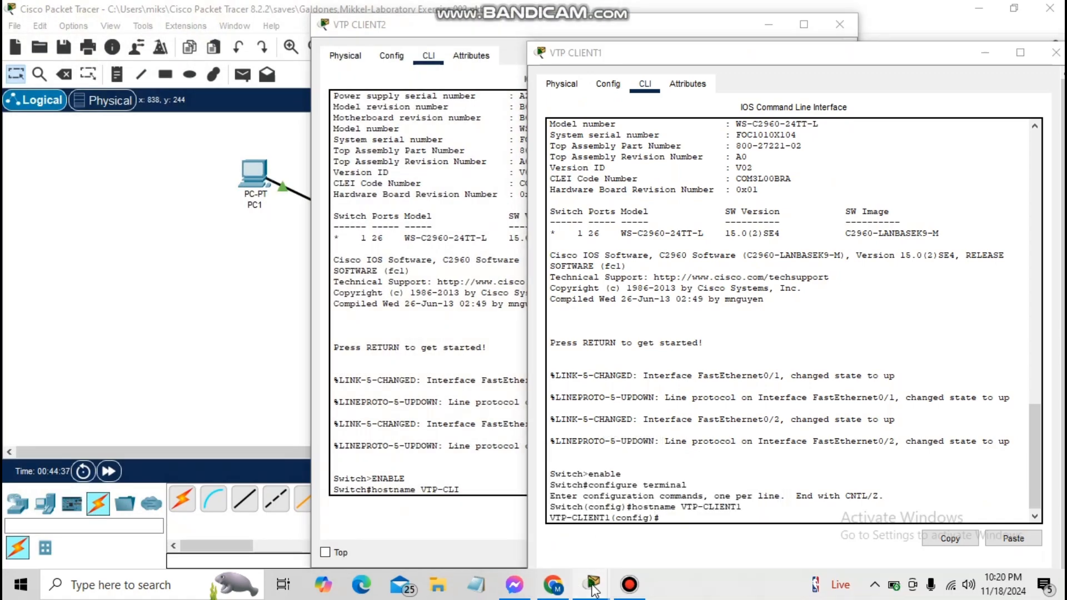
{"action": "left_click", "coordinate": [698, 514]}
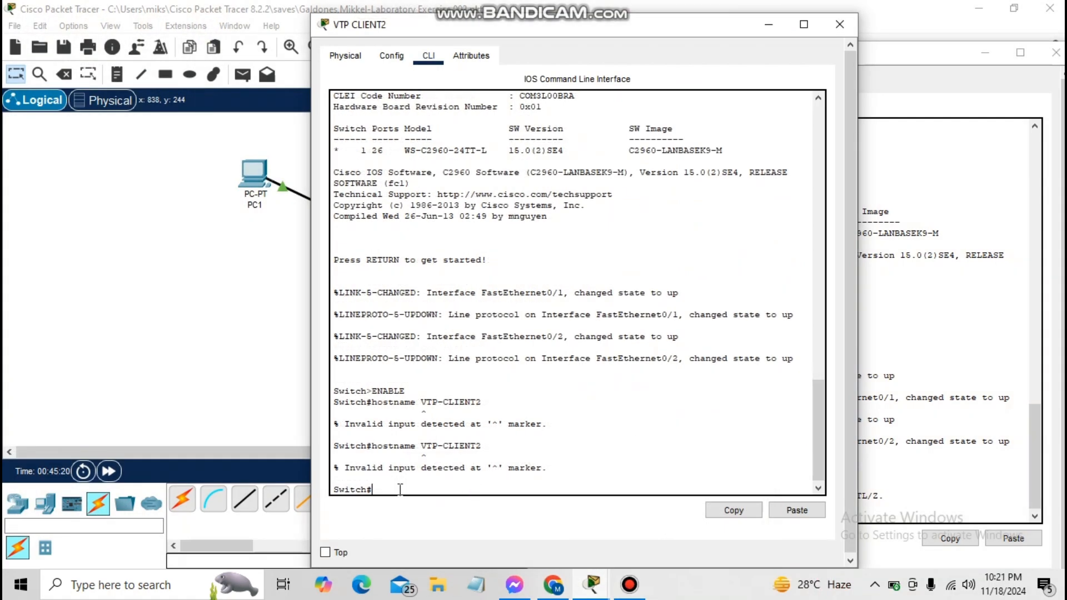
Enter configure terminal and set the hostname VTP-CLIENT2
{"action": "type", "text": "CONFIG"}
{"action": "key", "text": "BackSpace"}
{"action": "key", "text": "BackSpace"}
{"action": "key", "text": "BackSpace"}
{"action": "key", "text": "BackSpace"}
{"action": "key", "text": "BackSpace"}
{"action": "key", "text": "BackSpace"}
{"action": "key", "text": "BackSpace"}
{"action": "key", "text": "BackSpace"}
{"action": "type", "text": "configure terminal"}
{"action": "key", "text": "Return"}
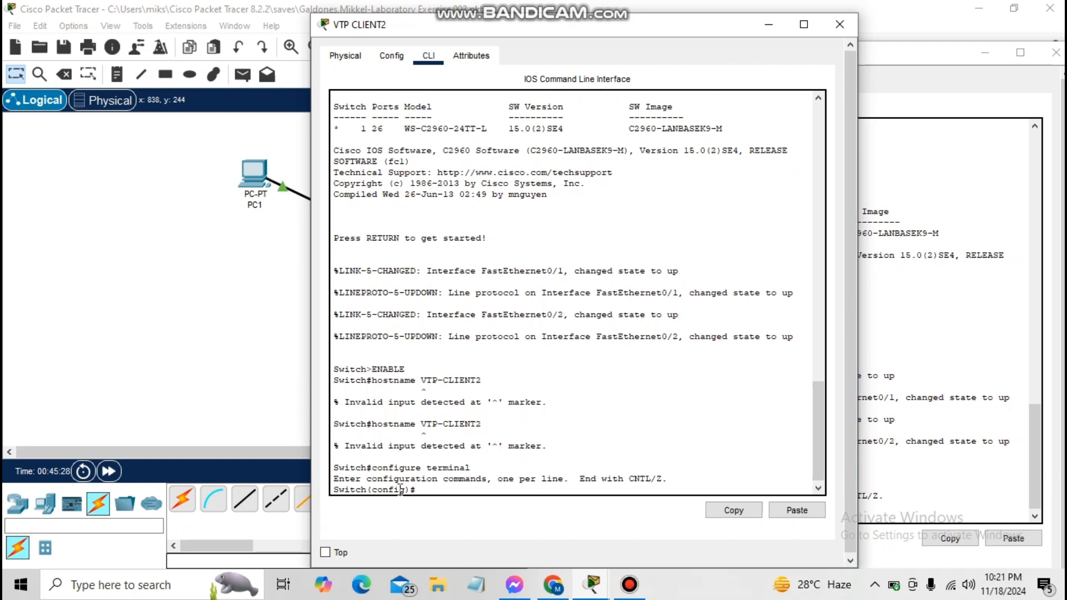
{"action": "type", "text": "hostname VTP-CLOIENT"}
{"action": "key", "text": "BackSpace"}
{"action": "key", "text": "BackSpace"}
{"action": "key", "text": "BackSpace"}
{"action": "key", "text": "BackSpace"}
{"action": "key", "text": "BackSpace"}
{"action": "type", "text": "IENT2"}
{"action": "key", "text": "Return"}
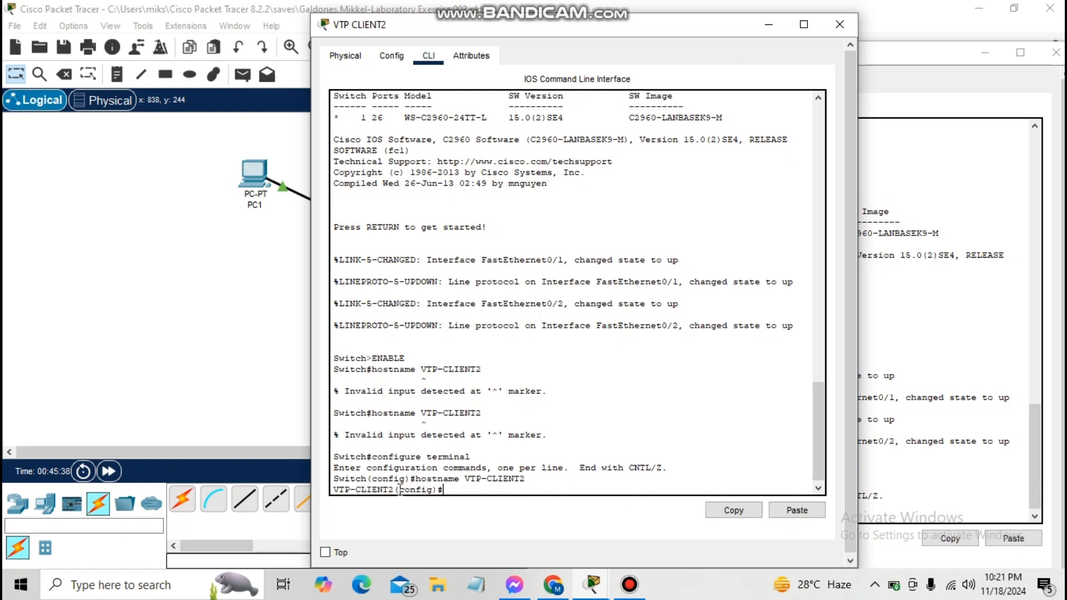
Return to the main topology window and select the VTP CLIENT3 switch
{"action": "left_click", "coordinate": [592, 585]}
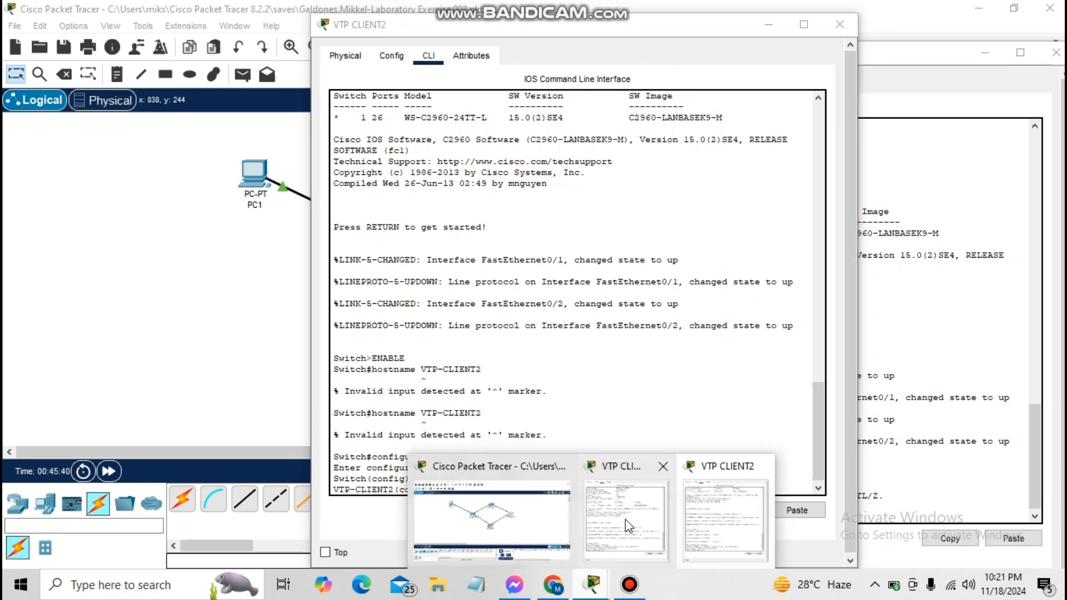
{"action": "left_click", "coordinate": [628, 525]}
{"action": "left_click", "coordinate": [592, 585]}
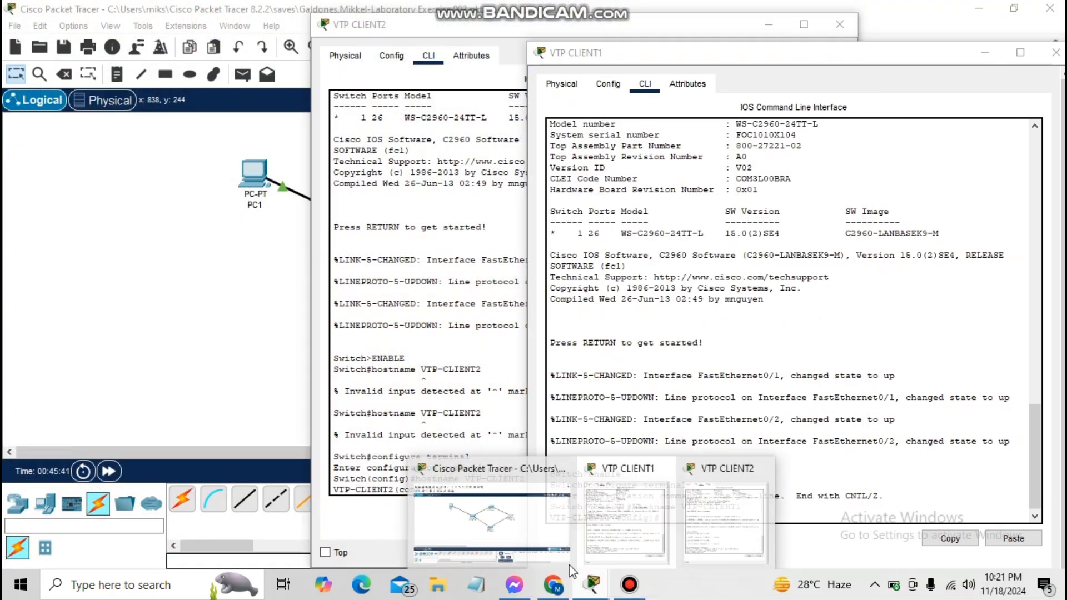
{"action": "left_click", "coordinate": [532, 524]}
{"action": "left_click", "coordinate": [538, 349]}
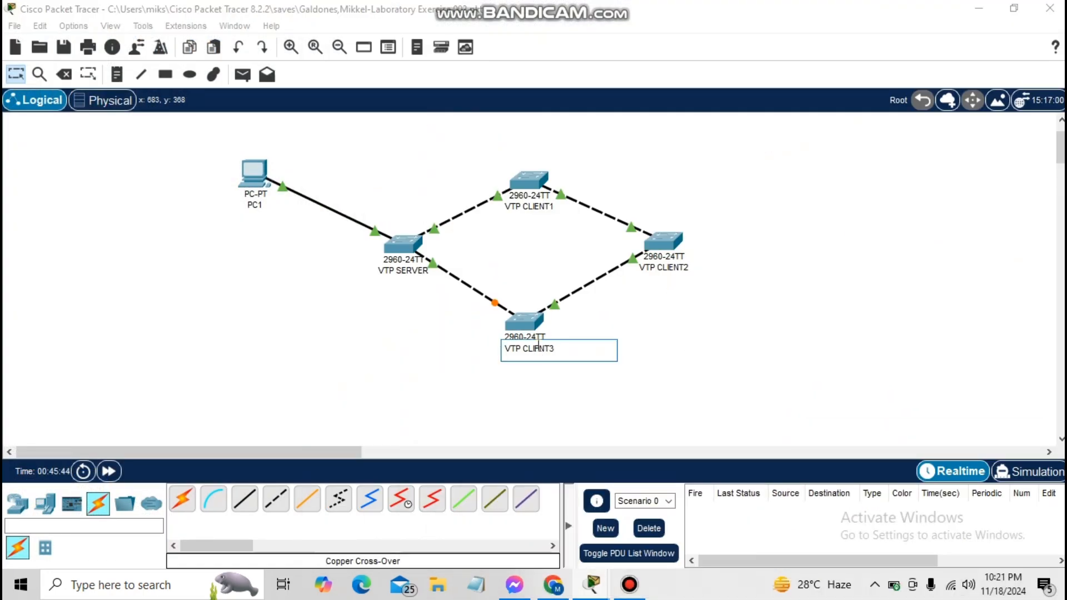
In VTP CLIENT3's CLI, run enable, configure terminal and hostname VTP-CLIENT3
{"action": "left_click", "coordinate": [527, 334]}
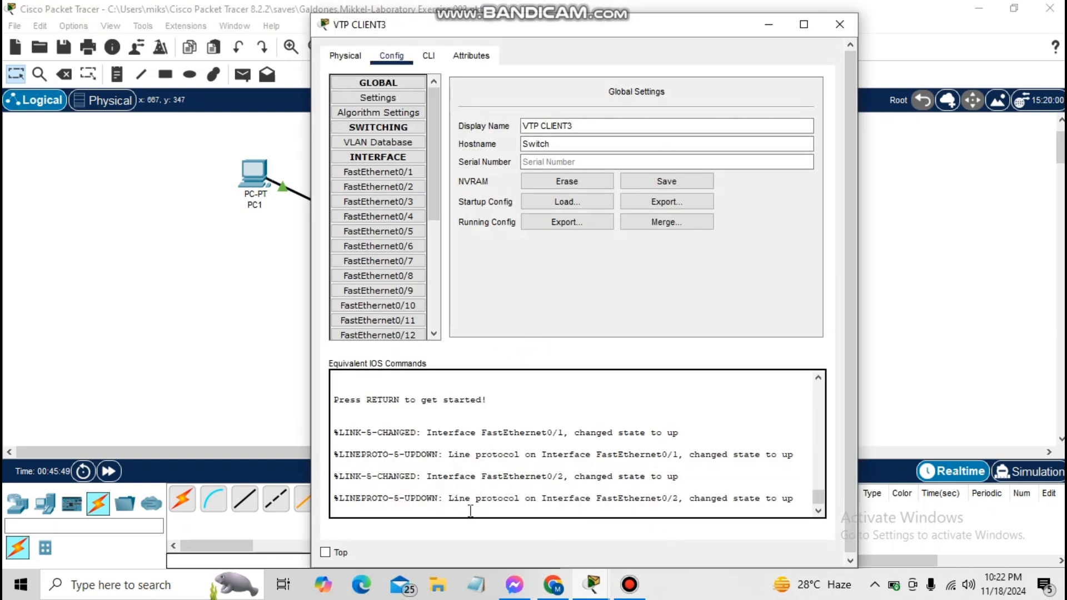
{"action": "left_click", "coordinate": [427, 54]}
{"action": "type", "text": "e"}
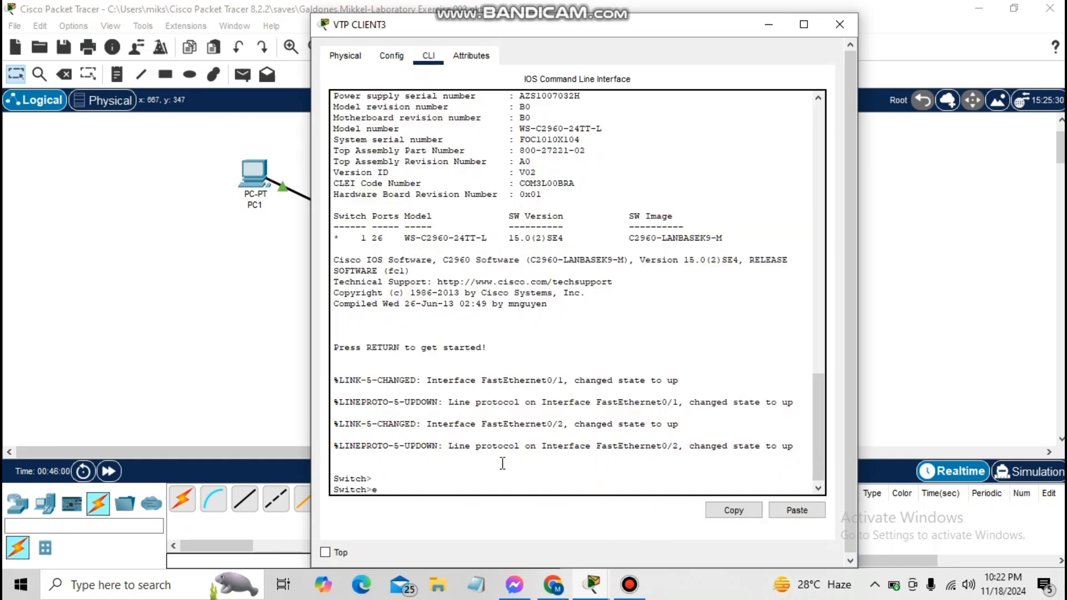
{"action": "type", "text": "nabele"}
{"action": "key", "text": "Return"}
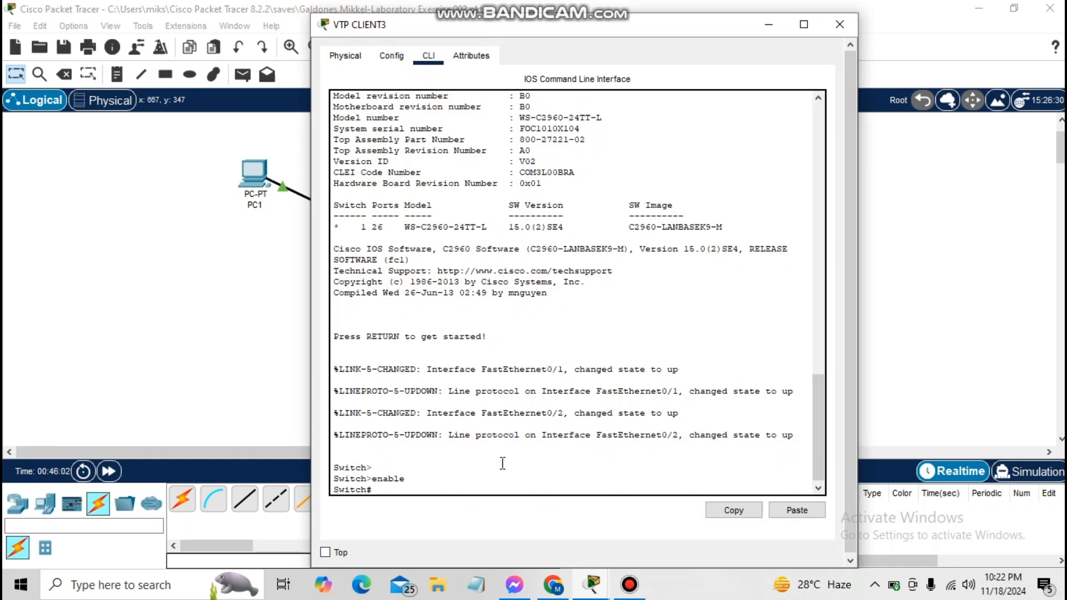
{"action": "type", "text": "configure terminal"}
{"action": "key", "text": "Return"}
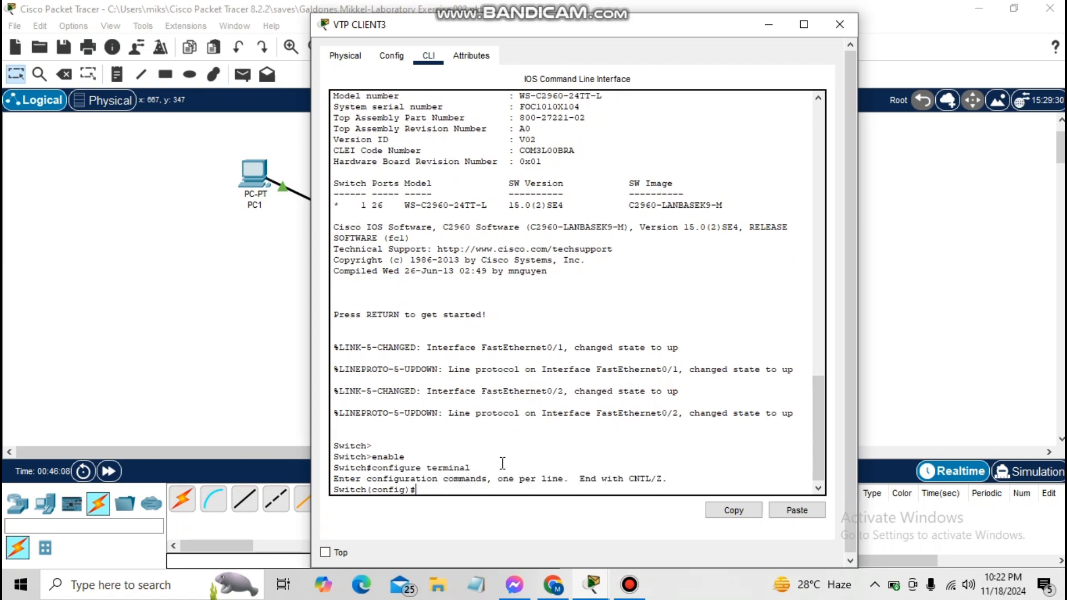
{"action": "type", "text": "hostname VTP-CLIENT3"}
{"action": "key", "text": "Return"}
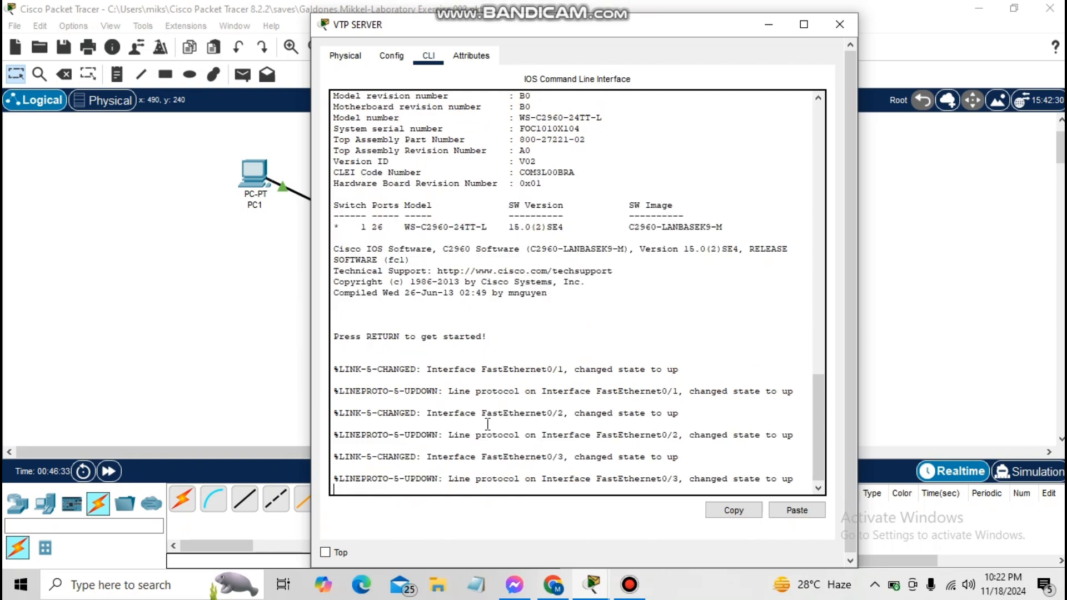
On VTP SERVER run enable, configure terminal and hostname VTP-SERVER, then switch to the lab document
{"action": "key", "text": "Return"}
{"action": "key", "text": "Return"}
{"action": "type", "text": "enable"}
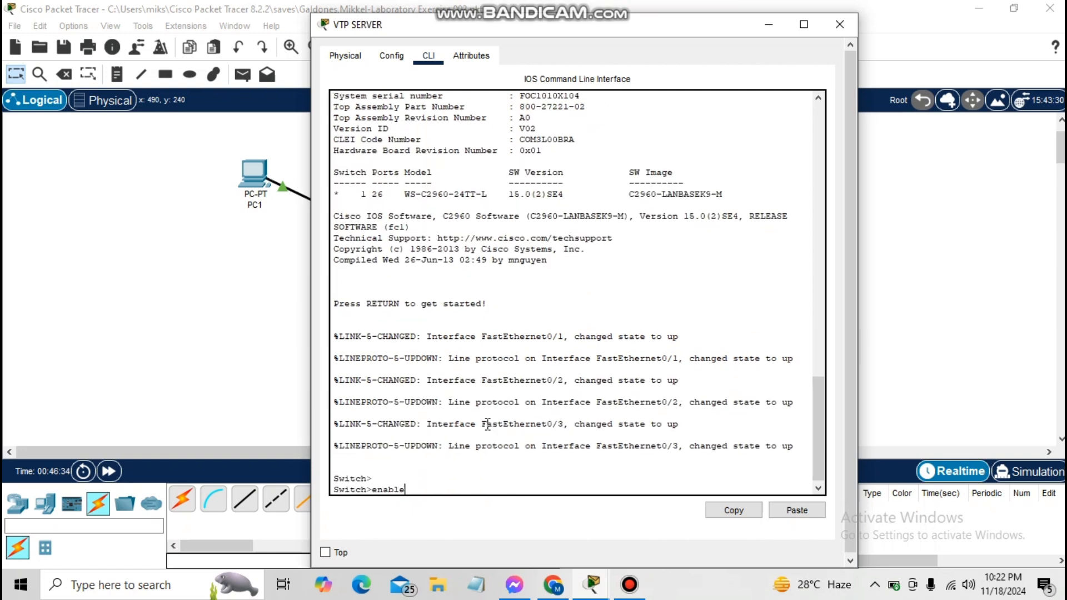
{"action": "key", "text": "Return"}
{"action": "type", "text": "h"}
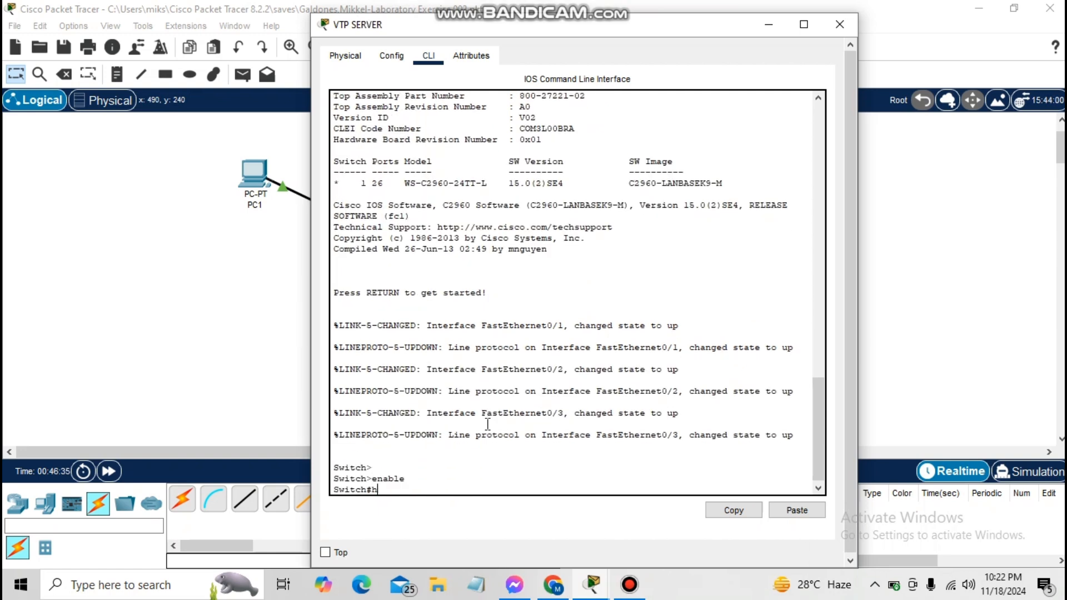
{"action": "type", "text": "ostna"}
{"action": "key", "text": "BackSpace"}
{"action": "key", "text": "BackSpace"}
{"action": "key", "text": "BackSpace"}
{"action": "key", "text": "BackSpace"}
{"action": "key", "text": "BackSpace"}
{"action": "key", "text": "BackSpace"}
{"action": "type", "text": "configure terminal"}
{"action": "key", "text": "Return"}
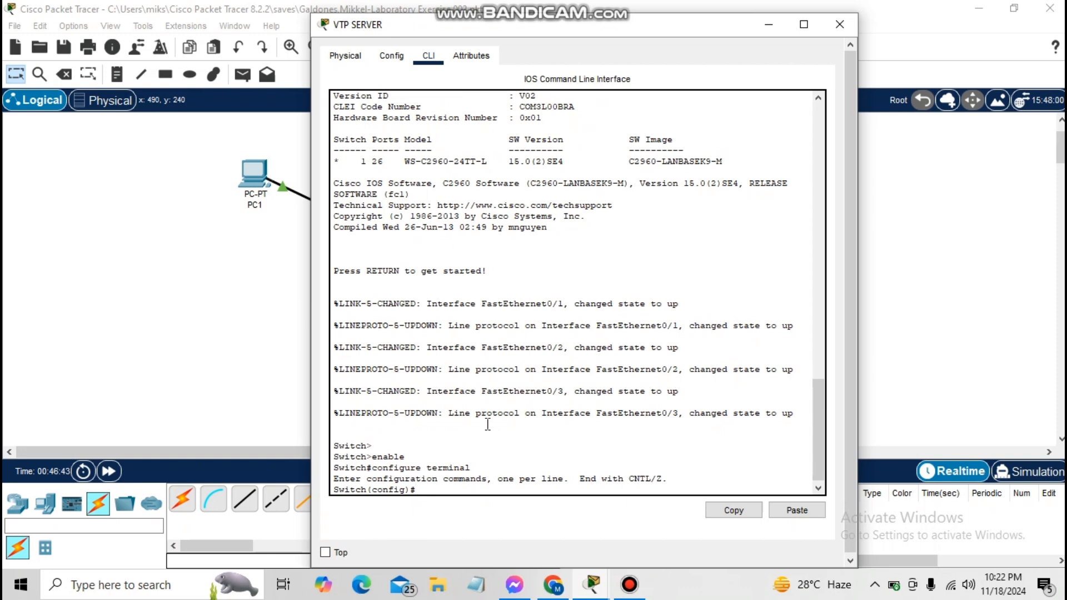
{"action": "type", "text": "hostname VTP-SERVER"}
{"action": "key", "text": "Return"}
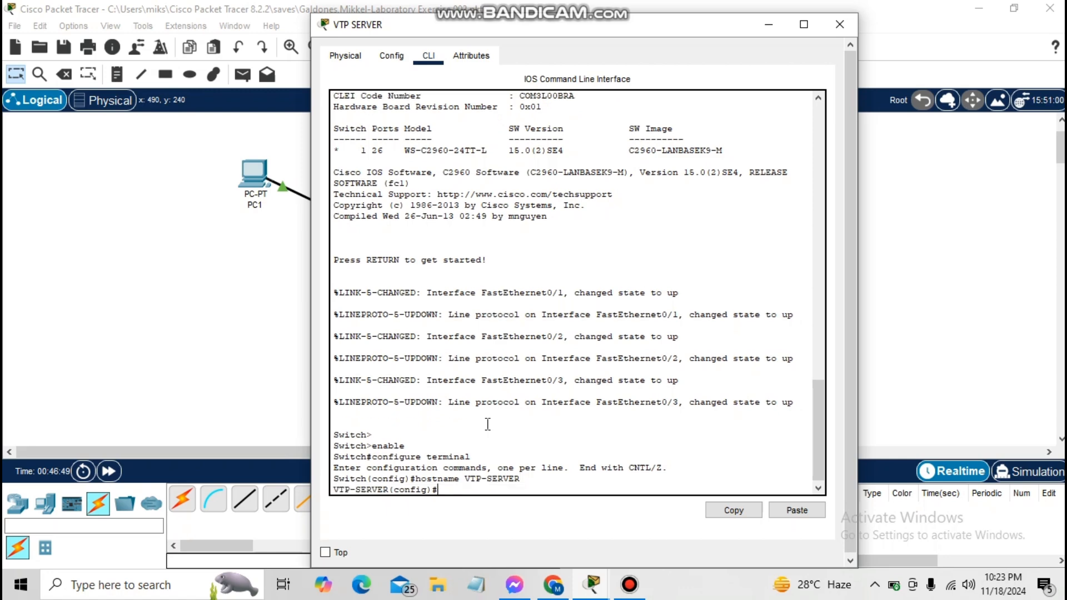
{"action": "key", "text": "alt+Tab"}
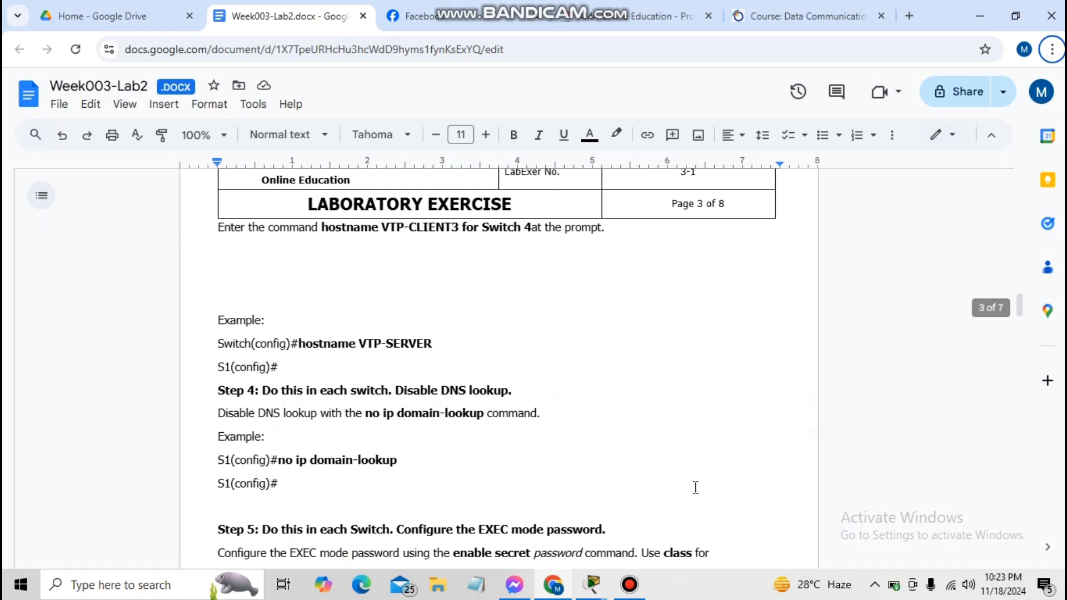
Enter no ip domain-lookup on VTP-SERVER and VTP-CLIENT1
{"action": "left_click", "coordinate": [593, 584]}
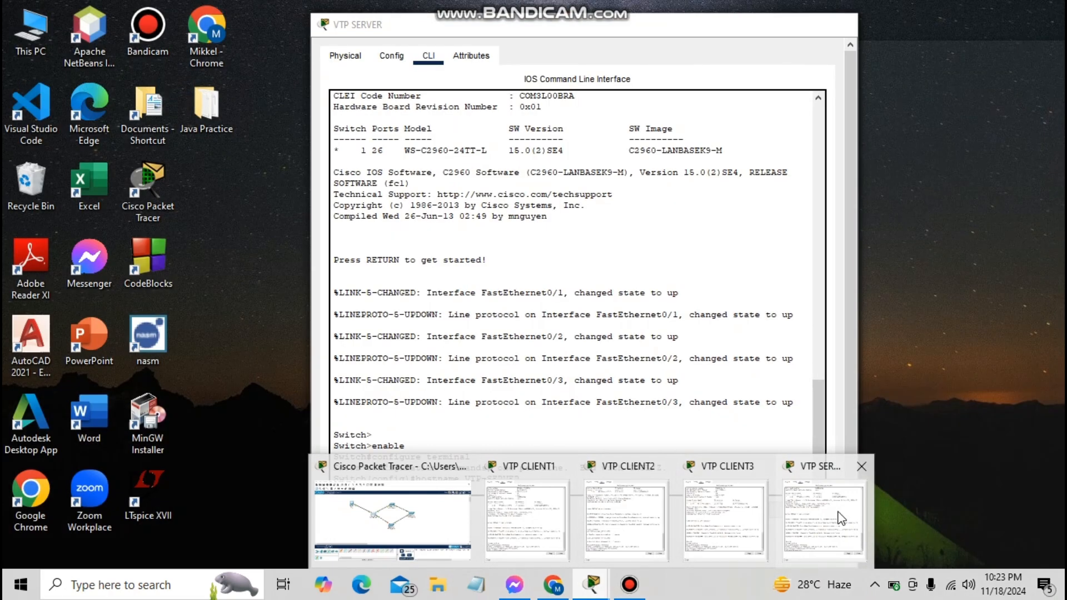
{"action": "left_click", "coordinate": [825, 517]}
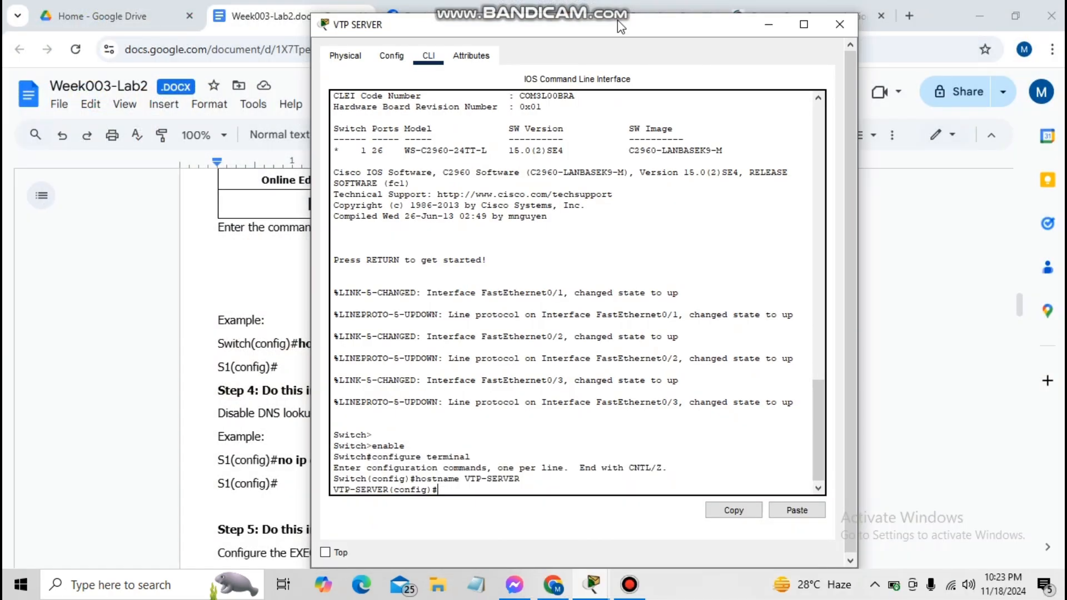
{"action": "left_click_drag", "start_coordinate": [618, 20], "coordinate": [772, 6]}
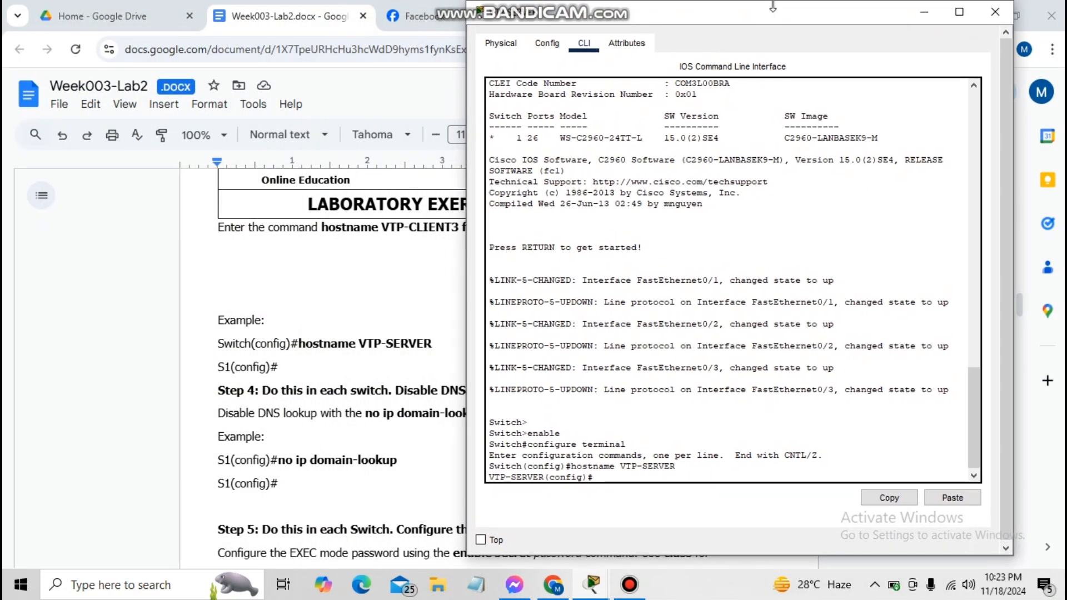
{"action": "type", "text": "no ip domain-lookup"}
{"action": "key", "text": "Return"}
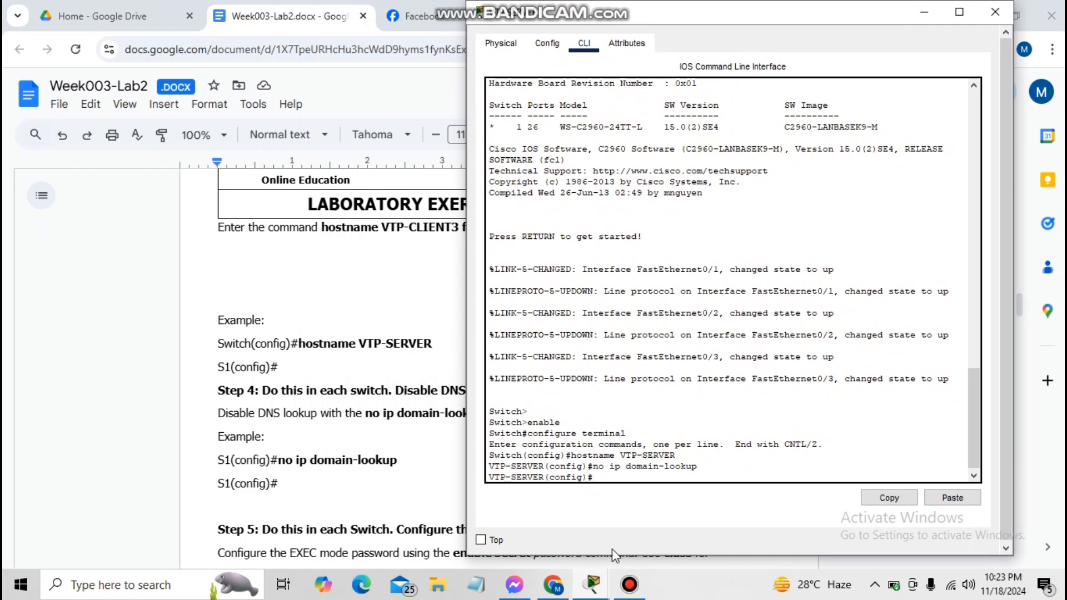
{"action": "mouse_move", "coordinate": [592, 587]}
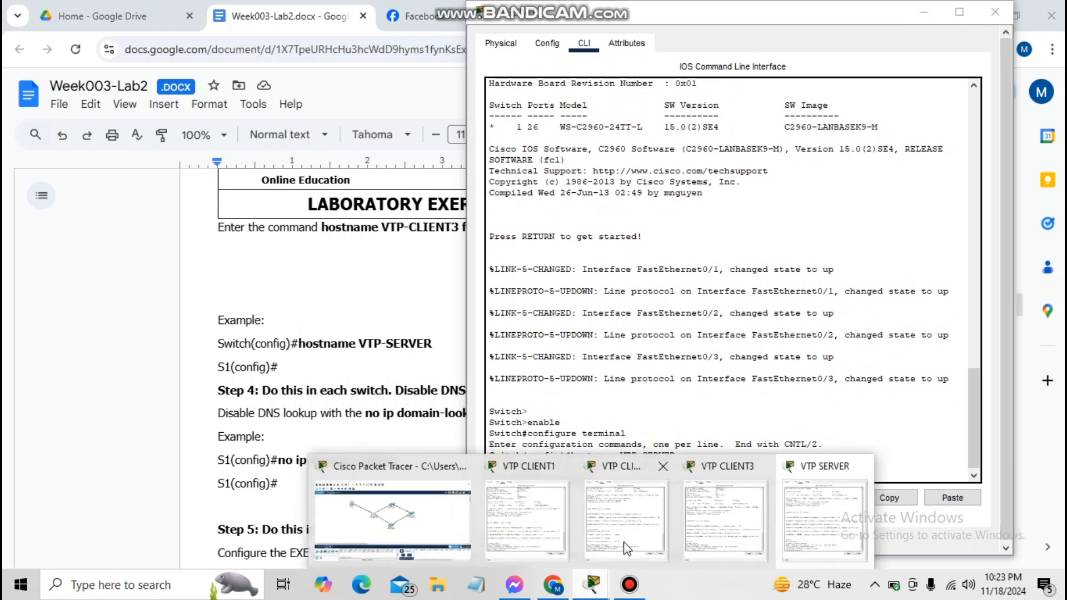
{"action": "left_click", "coordinate": [521, 516]}
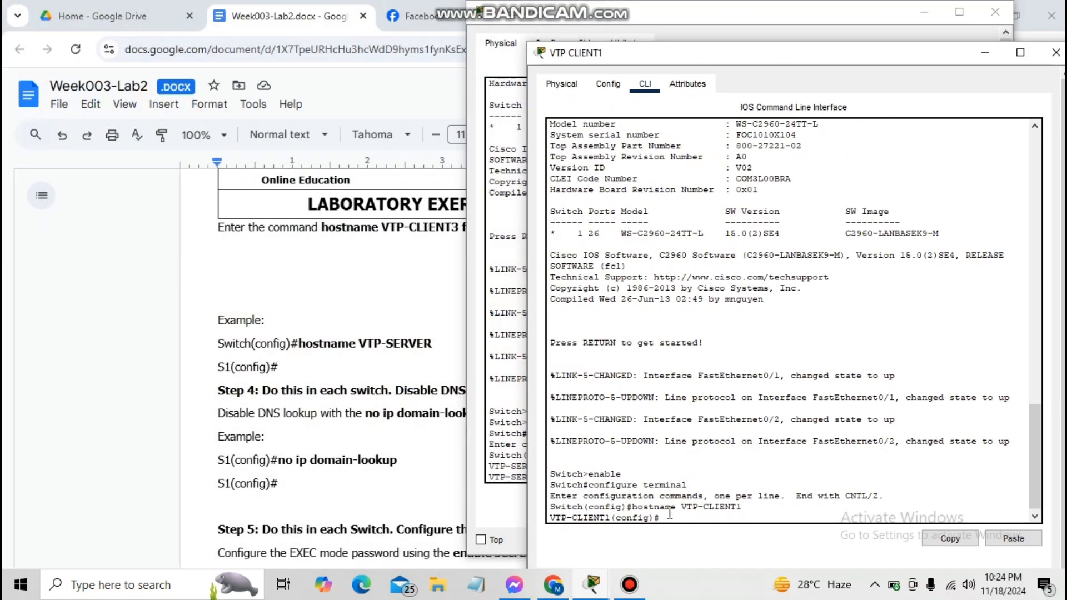
{"action": "type", "text": "no ip domain-lookup"}
{"action": "key", "text": "Return"}
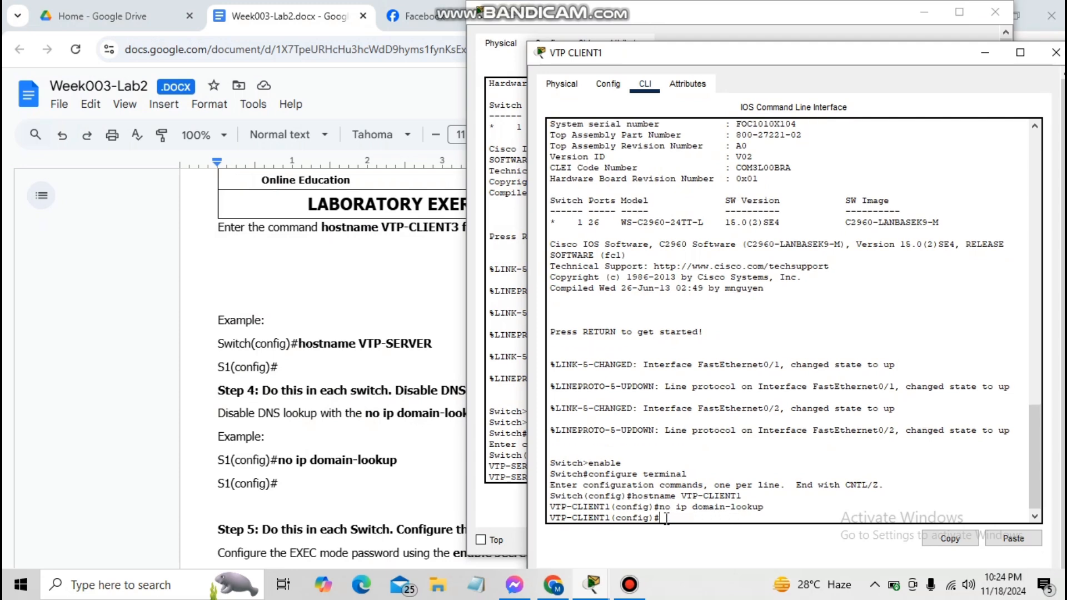
Enter no ip domain-lookup on VTP-CLIENT2 and VTP-CLIENT3
{"action": "left_click", "coordinate": [593, 584]}
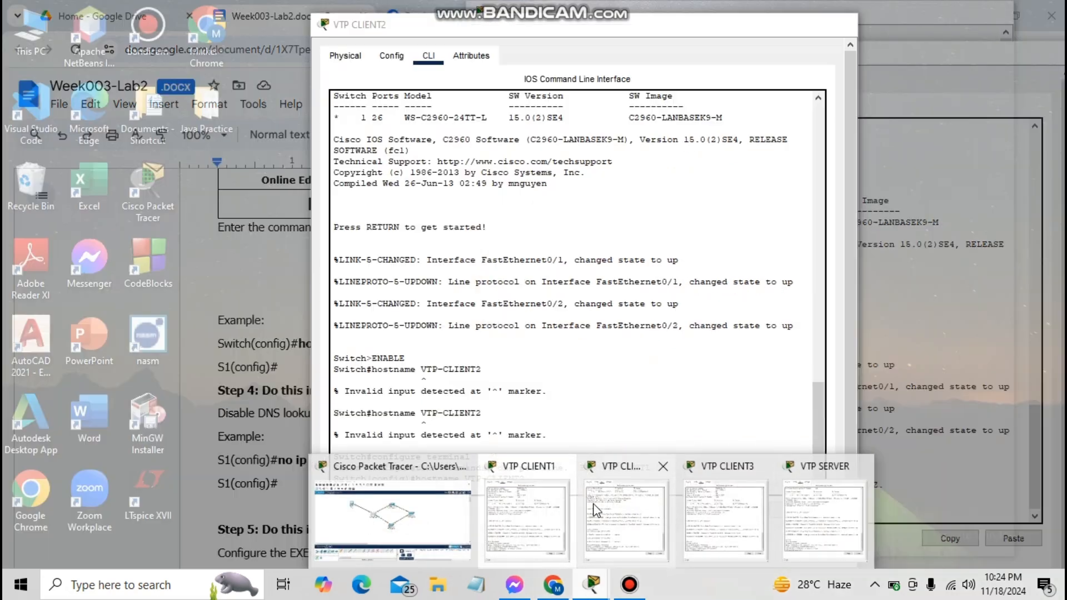
{"action": "left_click", "coordinate": [600, 511]}
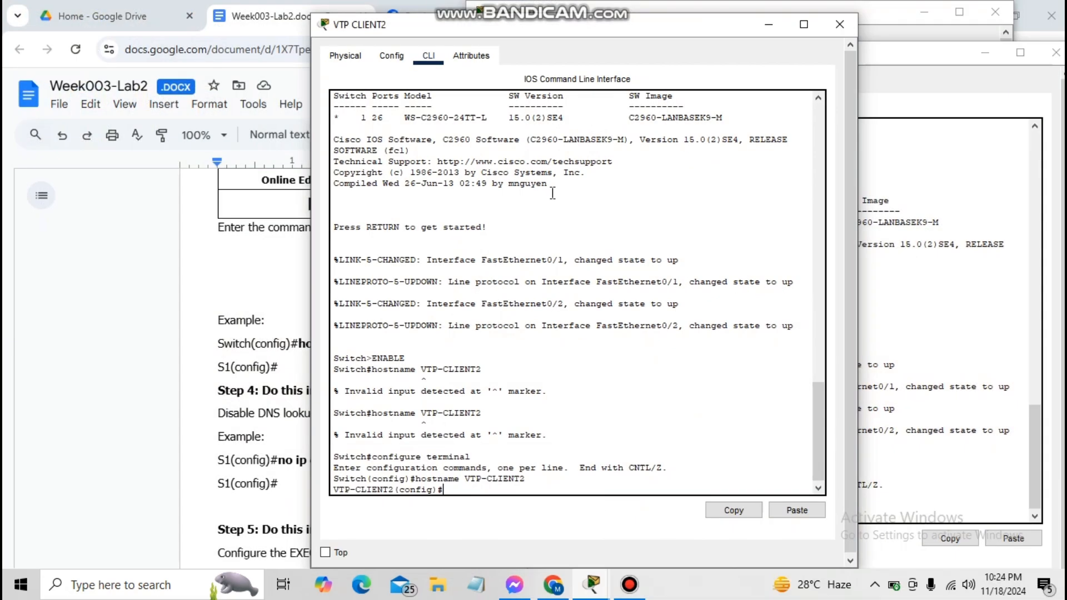
{"action": "left_click_drag", "start_coordinate": [493, 38], "coordinate": [678, 26]}
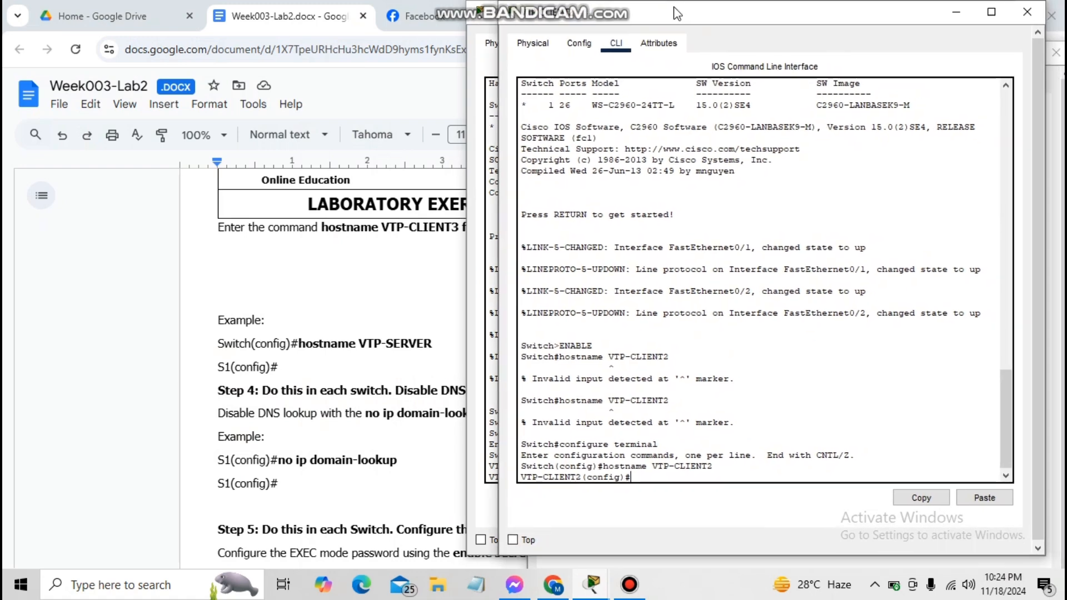
{"action": "type", "text": "no ip domain-lookup"}
{"action": "key", "text": "Return"}
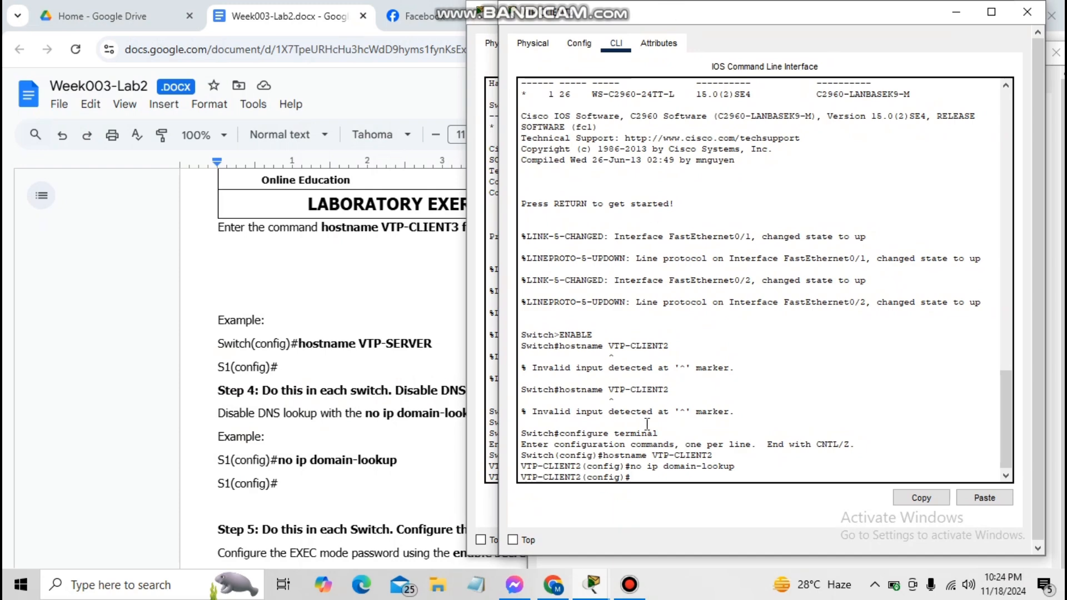
{"action": "mouse_move", "coordinate": [592, 585]}
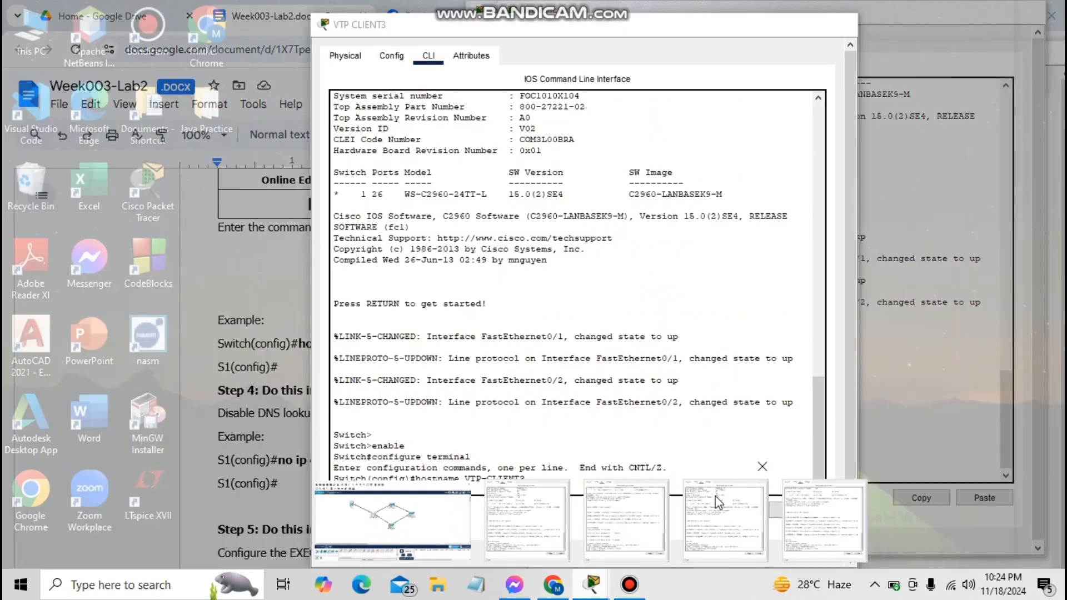
{"action": "left_click", "coordinate": [717, 500]}
{"action": "type", "text": "no "}
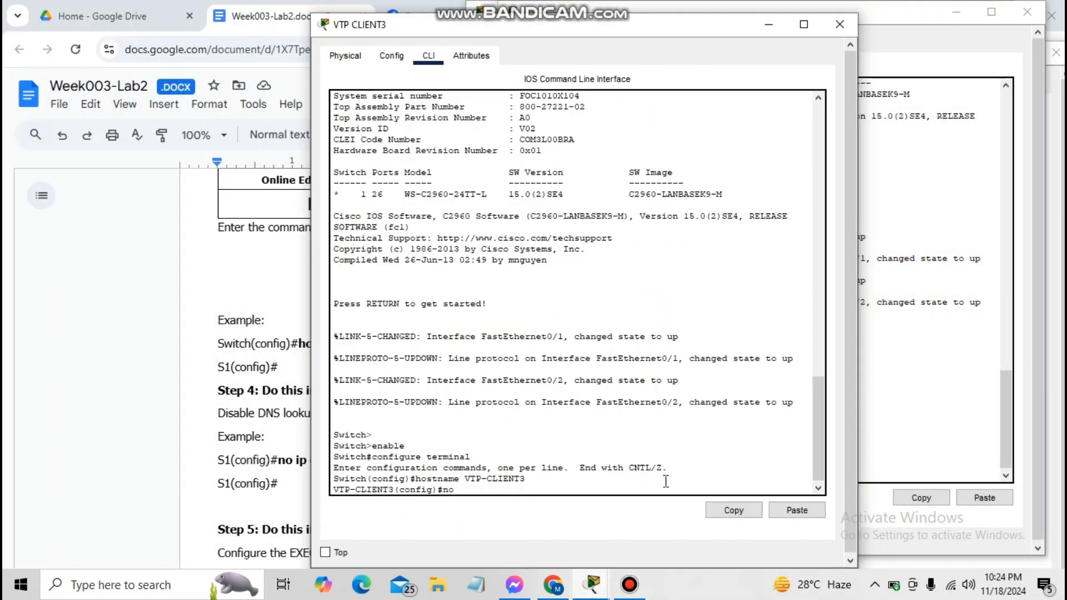
{"action": "type", "text": "ip domain-lookup"}
{"action": "key", "text": "Return"}
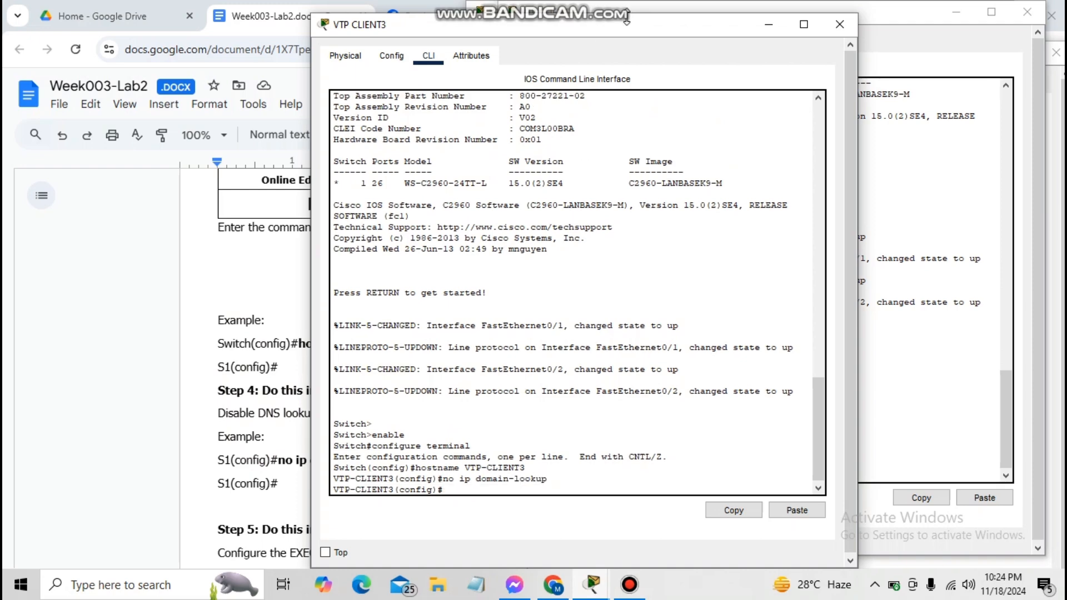
{"action": "left_click_drag", "start_coordinate": [627, 18], "coordinate": [826, 14]}
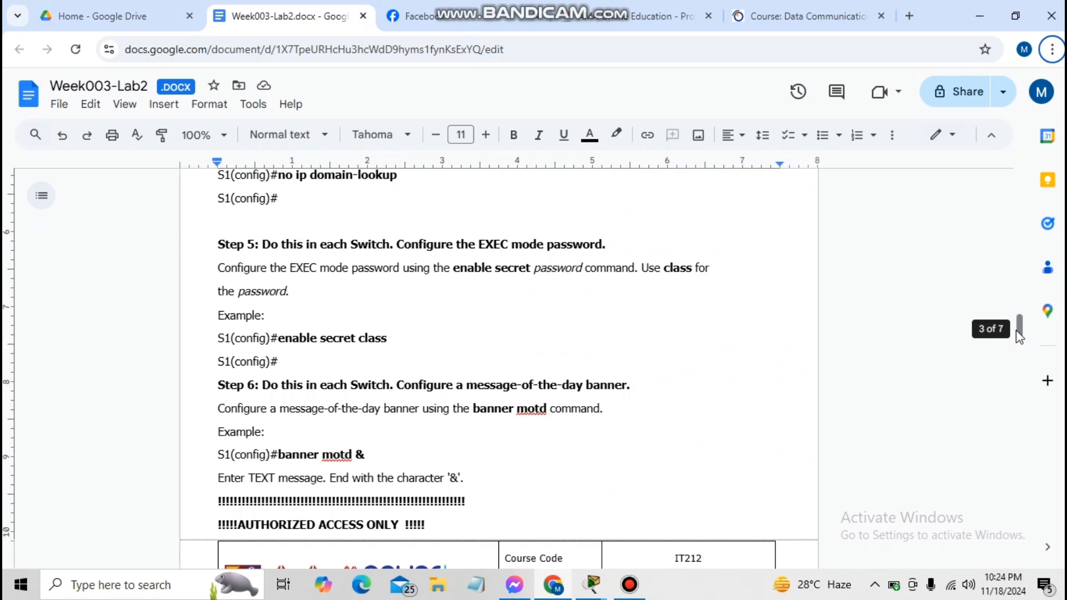
Set enable secret class on VTP-SERVER and VTP-CLIENT1
{"action": "key", "text": "alt+Tab"}
{"action": "type", "text": "enable s"}
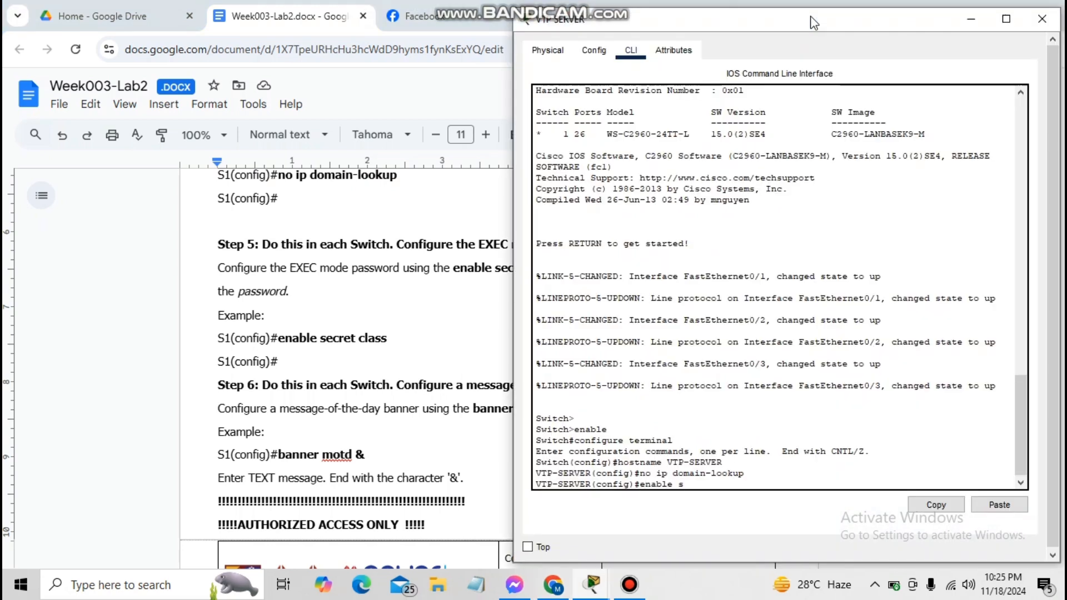
{"action": "type", "text": "ecret class"}
{"action": "key", "text": "Return"}
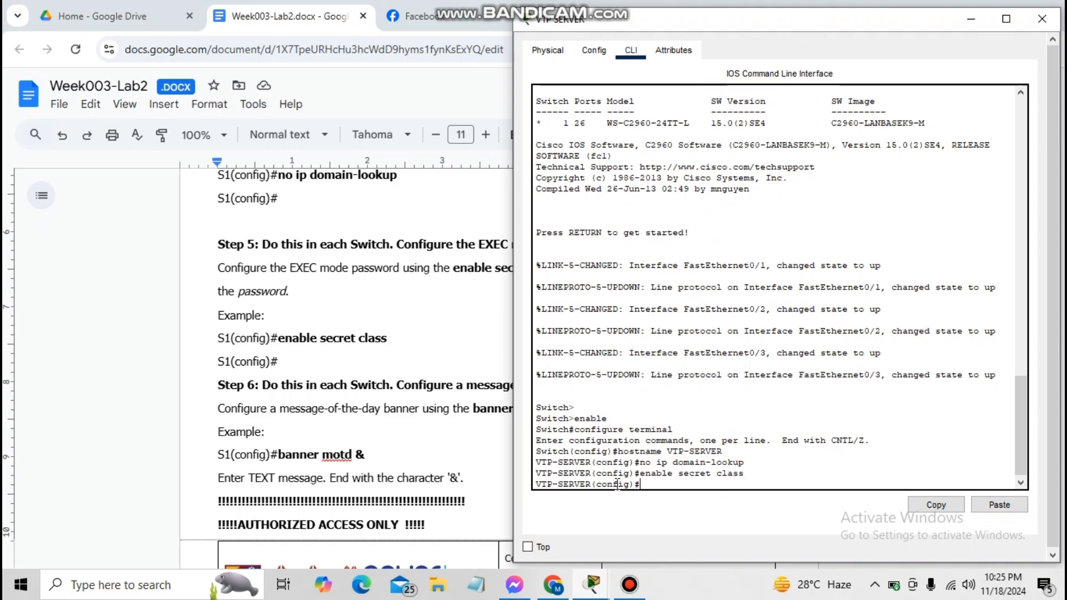
{"action": "left_click", "coordinate": [589, 589]}
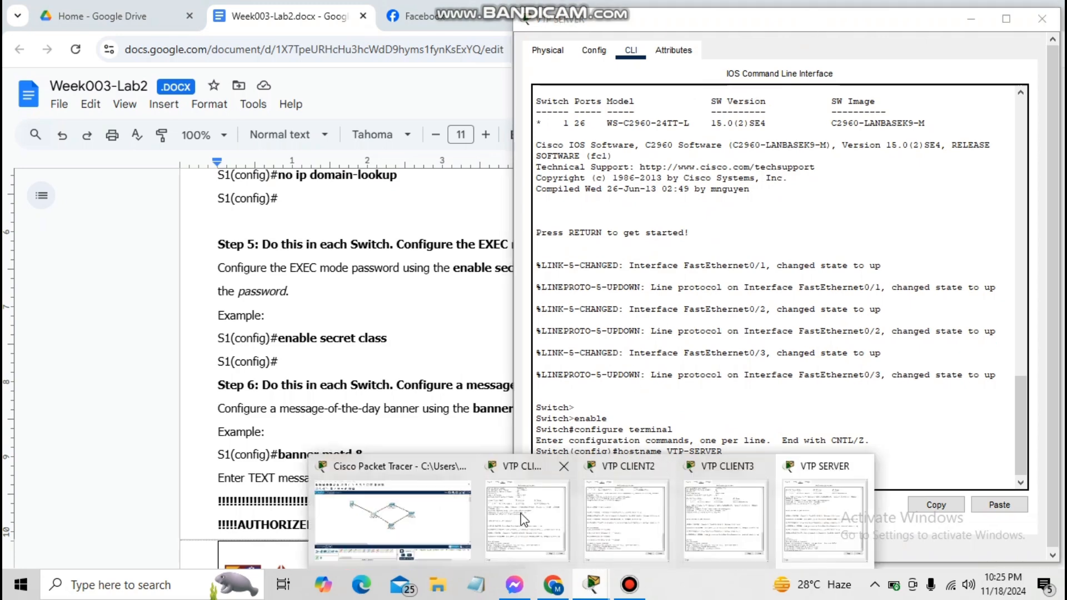
{"action": "left_click", "coordinate": [500, 517]}
{"action": "type", "text": "enab"}
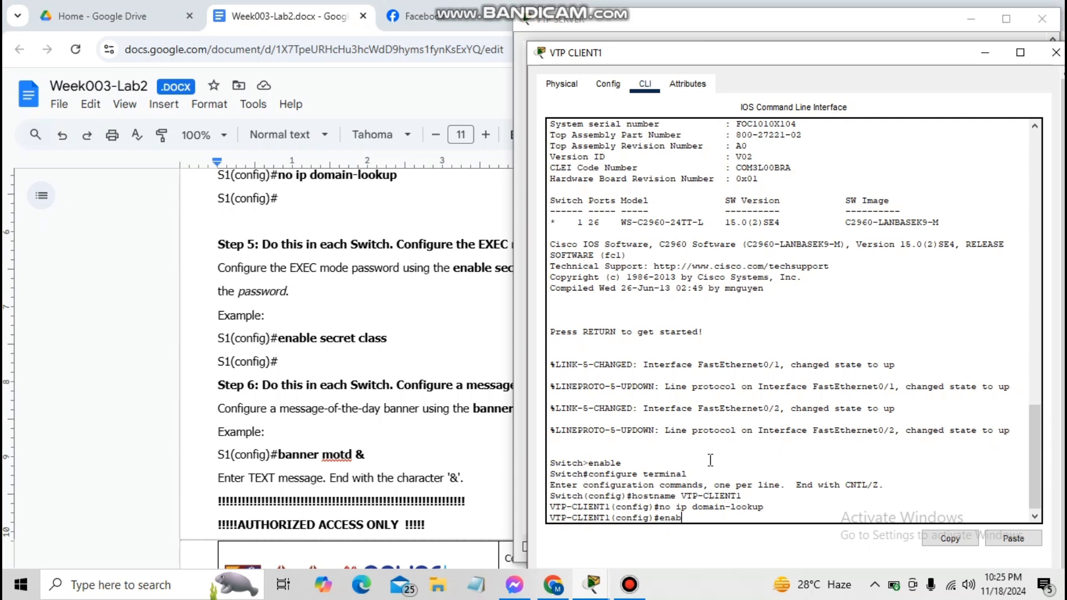
{"action": "type", "text": "le secret class"}
{"action": "key", "text": "Return"}
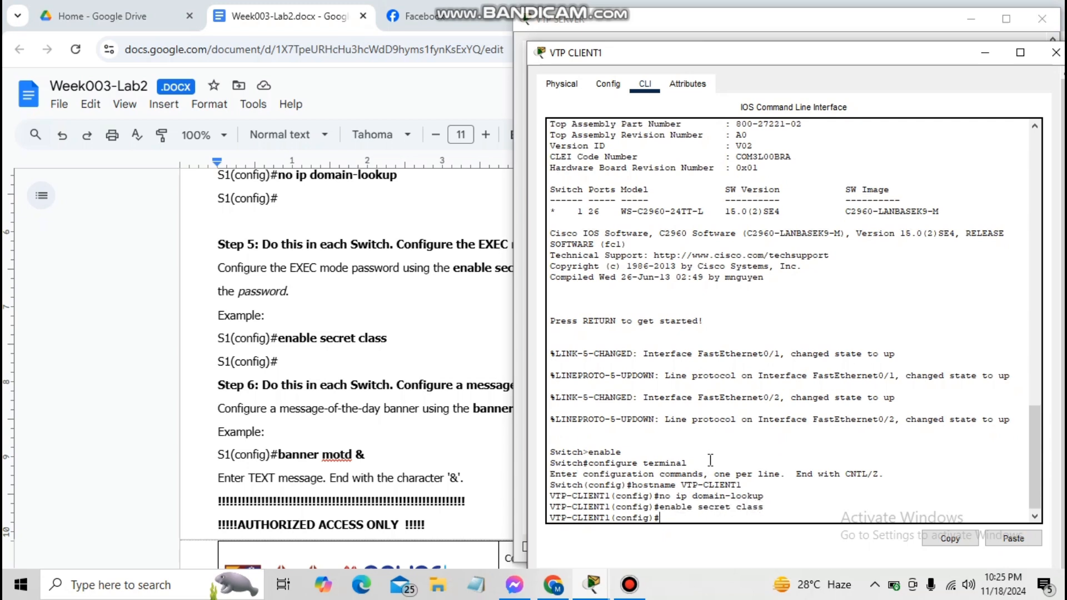
Set enable secret class on VTP-CLIENT2 and VTP-CLIENT3
{"action": "left_click", "coordinate": [592, 587]}
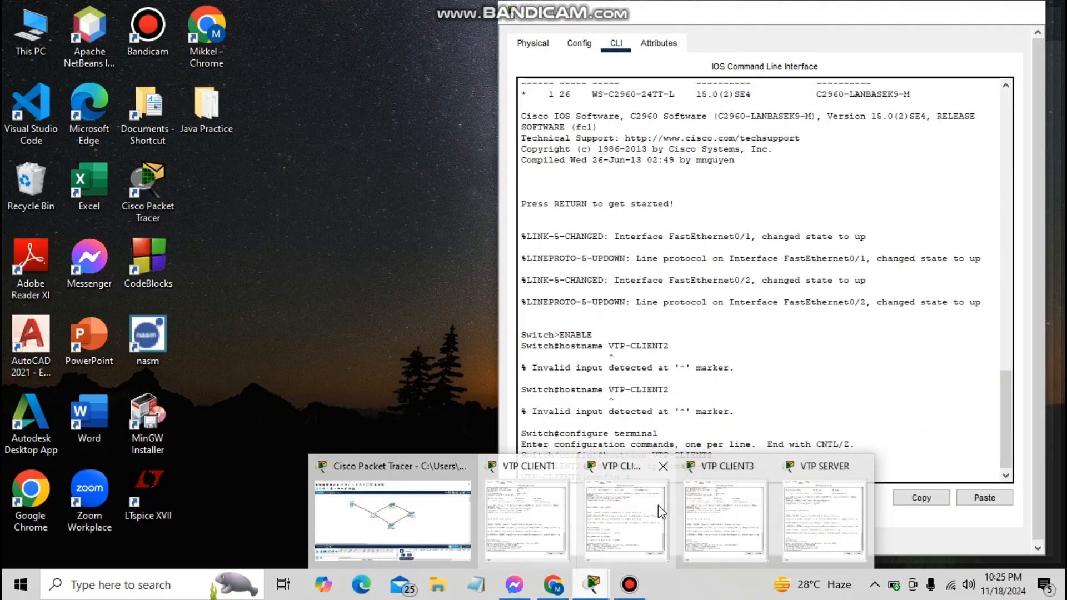
{"action": "left_click", "coordinate": [658, 505]}
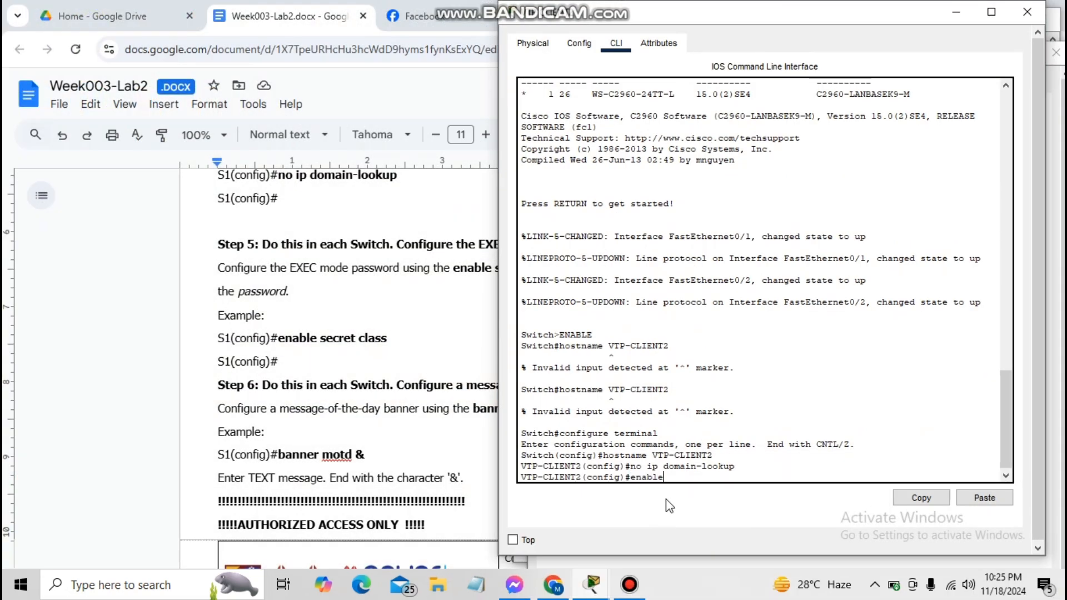
{"action": "type", "text": "enable secret class"}
{"action": "key", "text": "Return"}
{"action": "left_click", "coordinate": [592, 586]}
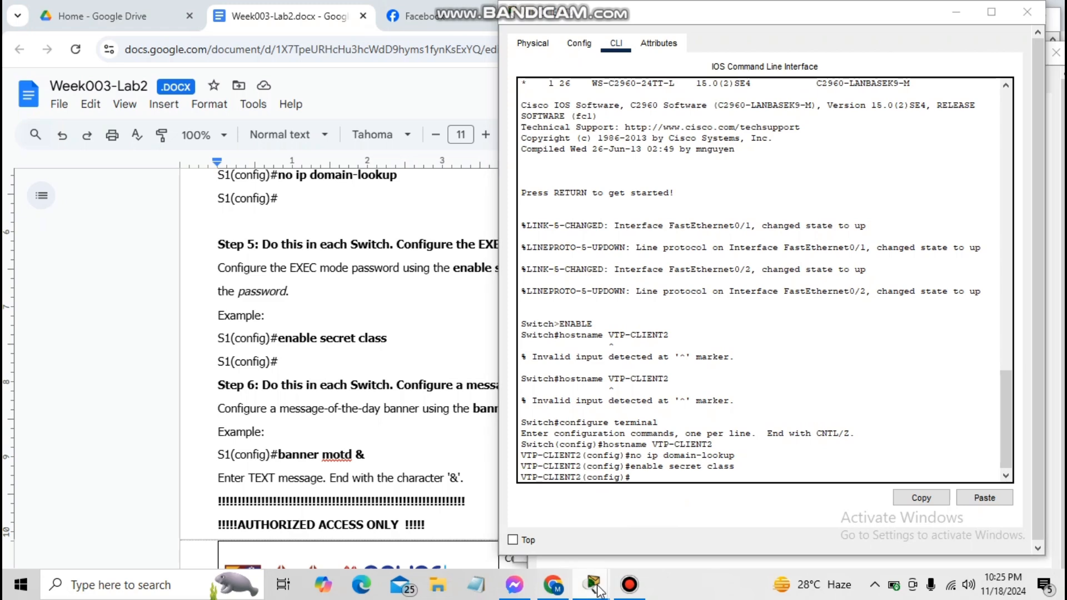
{"action": "left_click", "coordinate": [732, 508]}
{"action": "type", "text": "enable sec"}
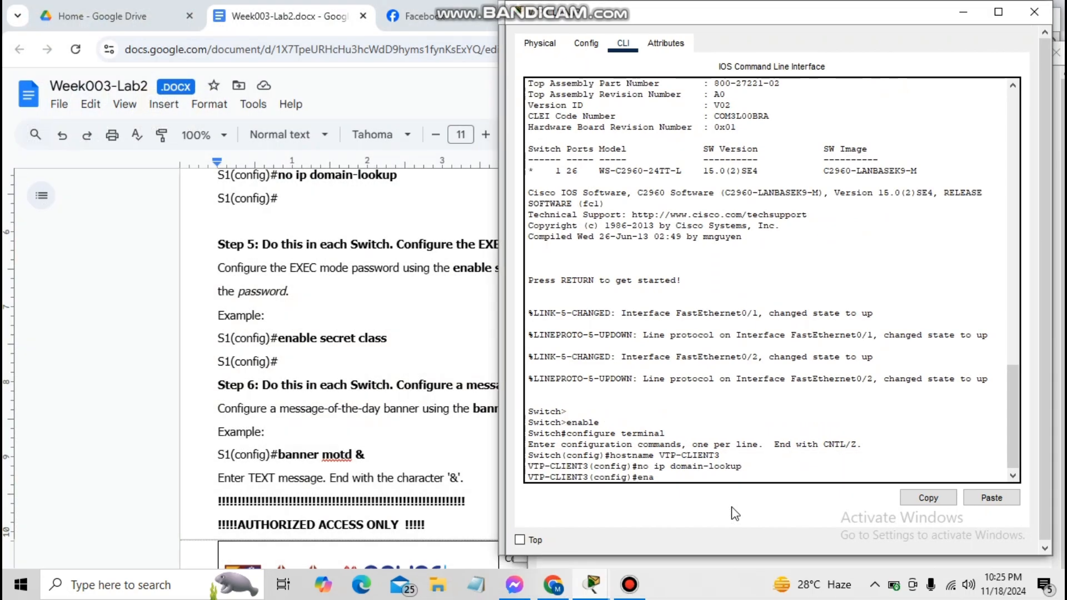
{"action": "type", "text": "ret class"}
{"action": "key", "text": "Return"}
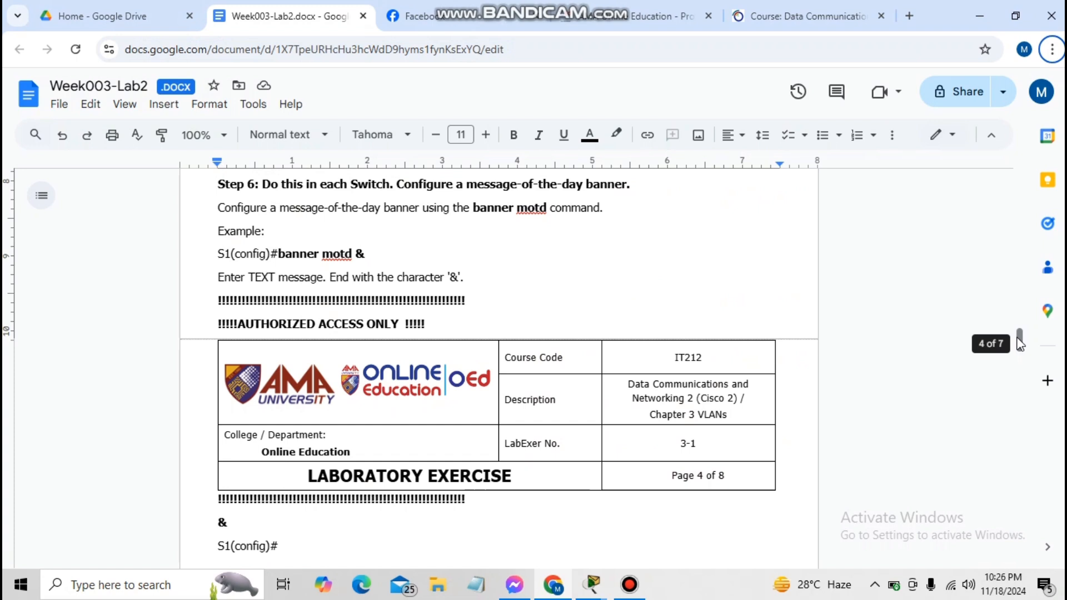
Enter banner motd &!!!!AUTHORIZED ACCESS ONLY!!!!& on VTP-SERVER
{"action": "key", "text": "alt+Tab"}
{"action": "type", "text": "ba"}
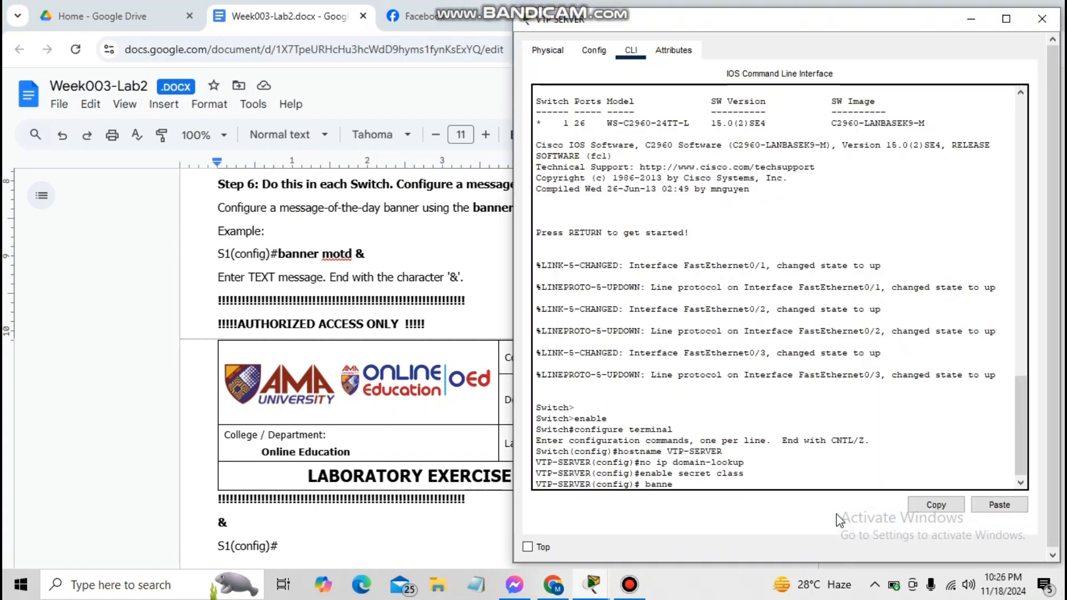
{"action": "key", "text": "BackSpace"}
{"action": "key", "text": "BackSpace"}
{"action": "key", "text": "BackSpace"}
{"action": "type", "text": "banner"}
{"action": "type", "text": " motd"}
{"action": "type", "text": " &"}
{"action": "type", "text": "!!!"}
{"action": "type", "text": "AUTHOR"}
{"action": "type", "text": "!!!!"}
{"action": "key", "text": "BackSpace"}
{"action": "key", "text": "BackSpace"}
{"action": "key", "text": "BackSpace"}
{"action": "type", "text": "IZ"}
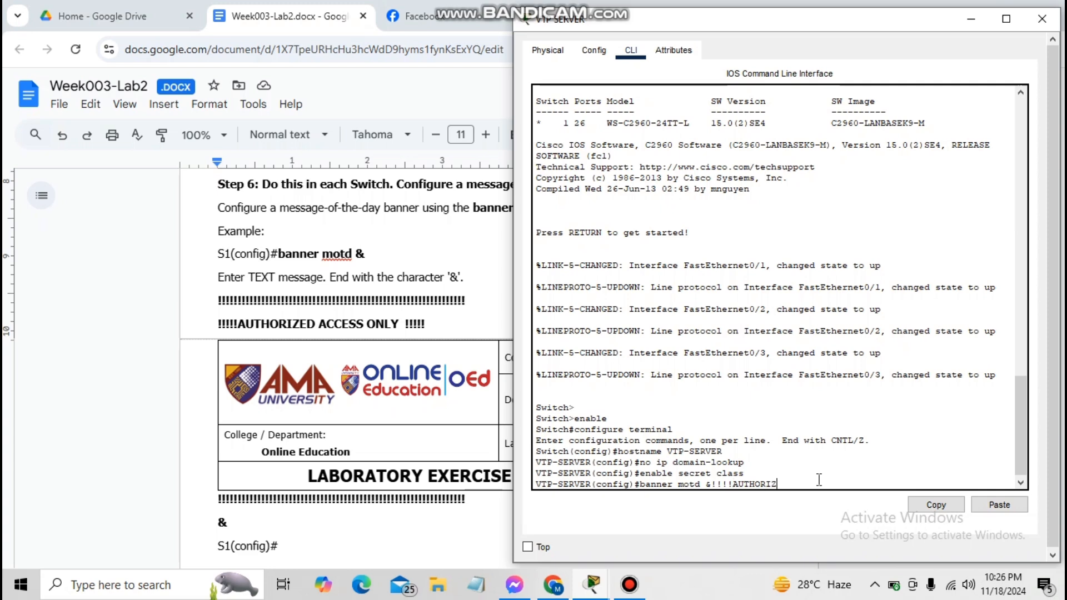
{"action": "type", "text": "ED ACCESS ONLY!!!!&"}
{"action": "key", "text": "Return"}
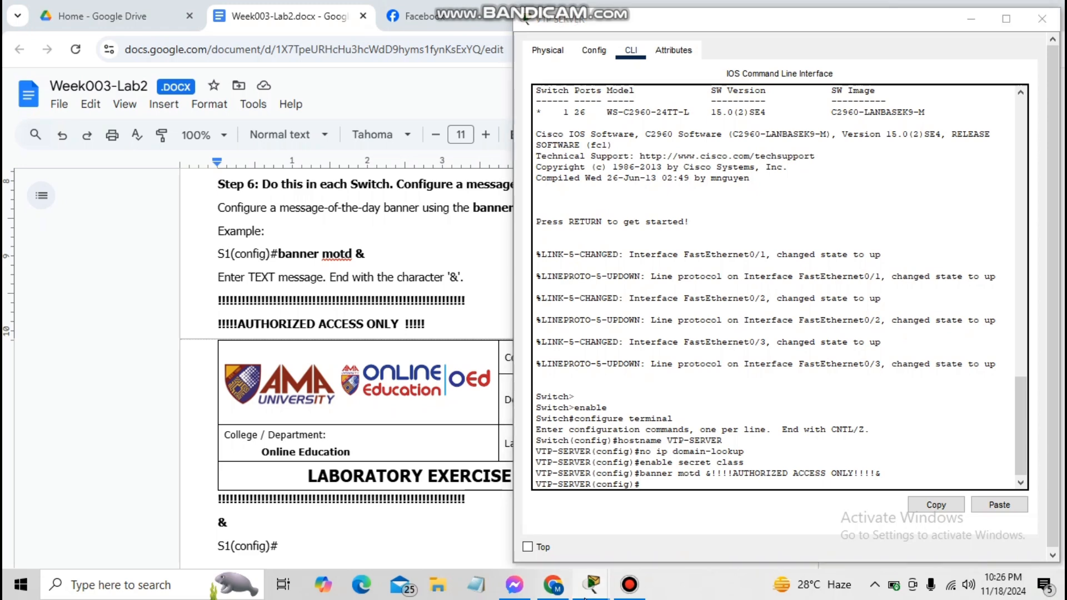
{"action": "mouse_move", "coordinate": [592, 584]}
{"action": "left_click", "coordinate": [592, 503]}
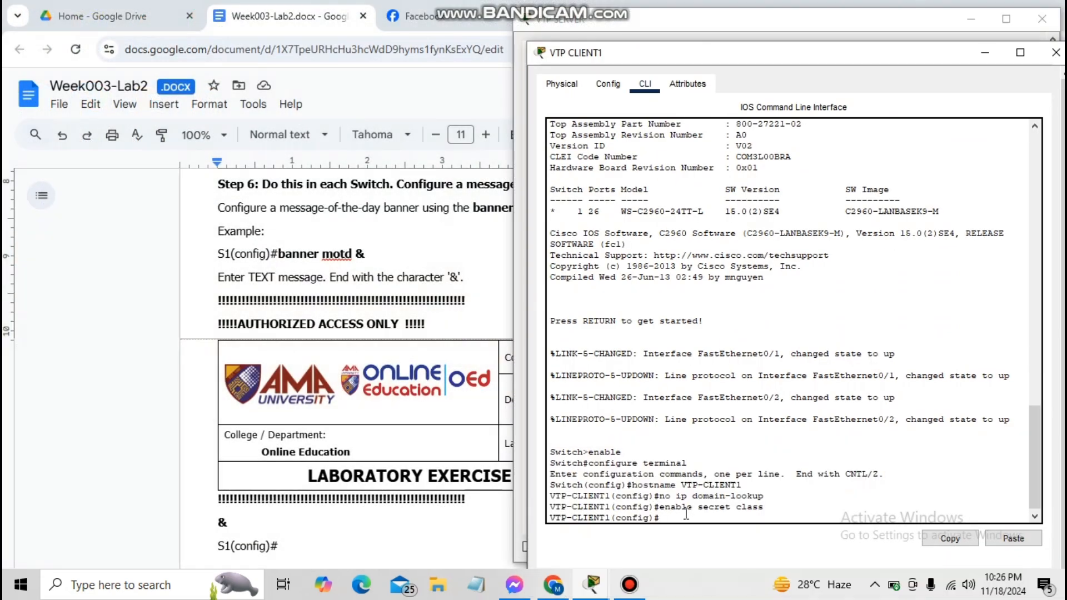
Apply banner motd &!!!!AUTHORIZED ACCESS ONLY!!!!& on VTP-CLIENT1 and VTP-CLIENT2
{"action": "type", "text": "banner motd &!!!!AUTHORIZED AC"}
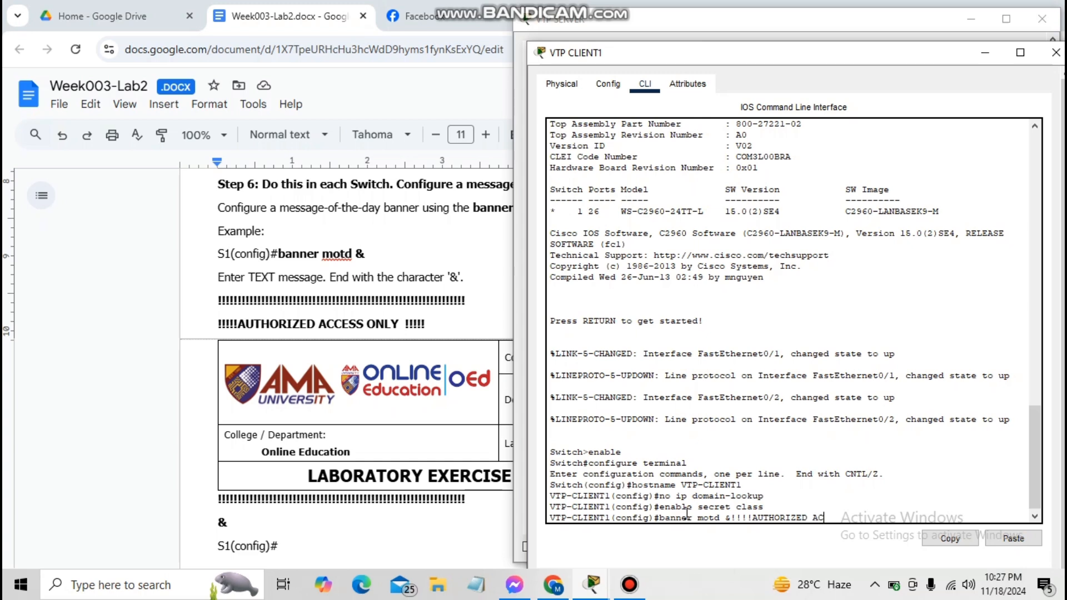
{"action": "type", "text": "CESS ONLY!!!!&"}
{"action": "key", "text": "Return"}
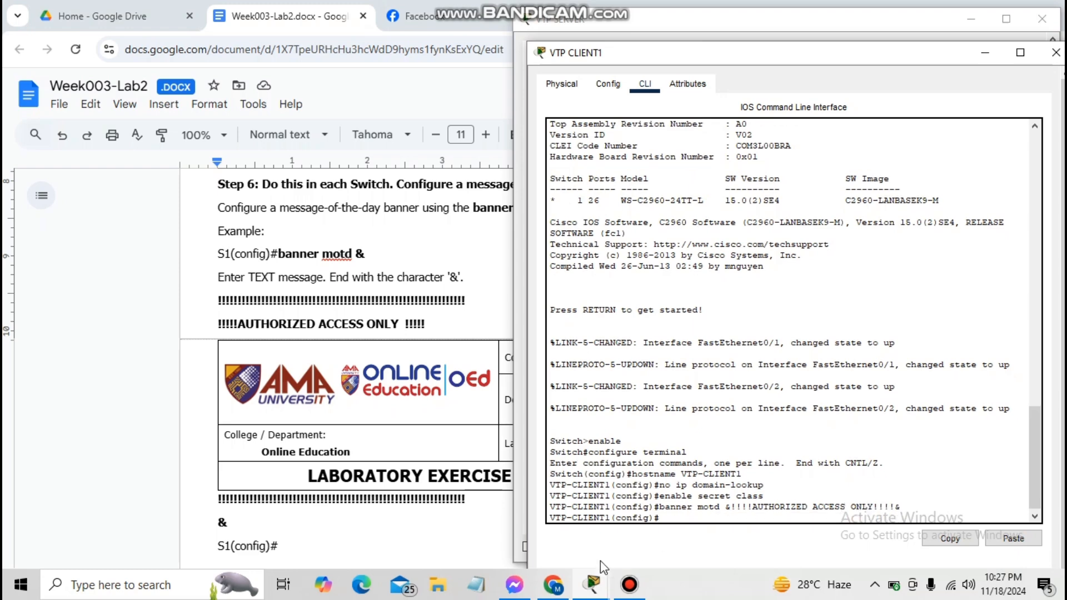
{"action": "left_click", "coordinate": [592, 584]}
{"action": "left_click", "coordinate": [632, 534]}
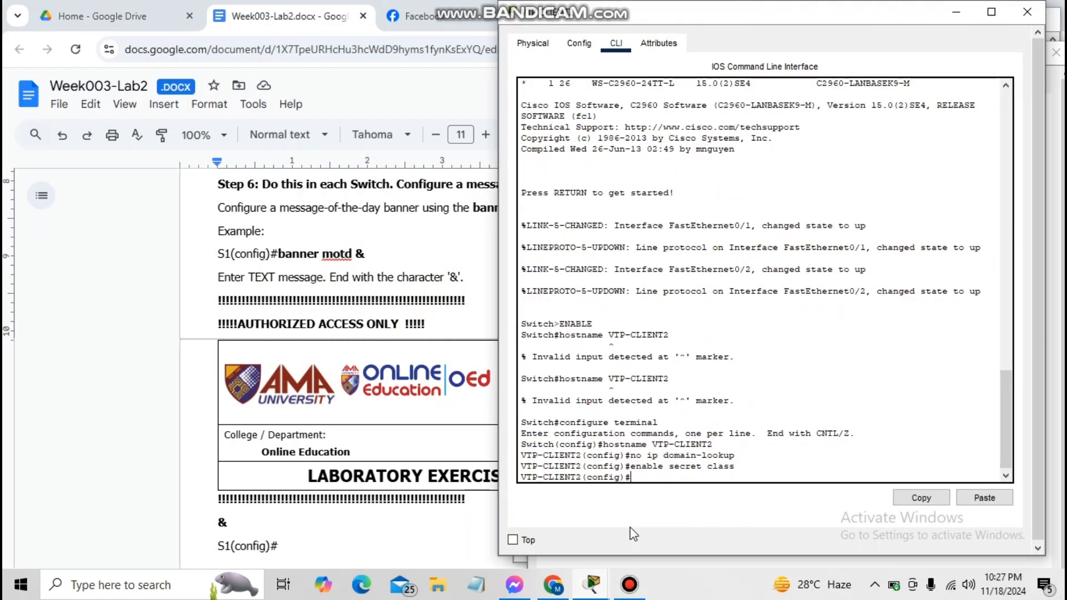
{"action": "type", "text": "banner motd &!!!!AUTHOR"}
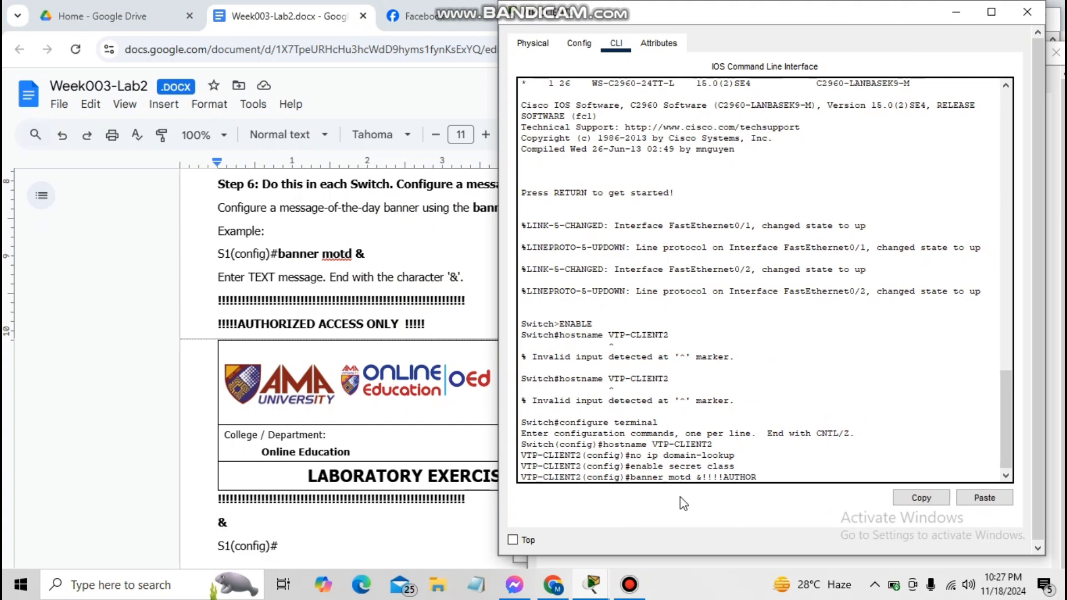
{"action": "type", "text": "IZED ACCESS ONLY!!!!"}
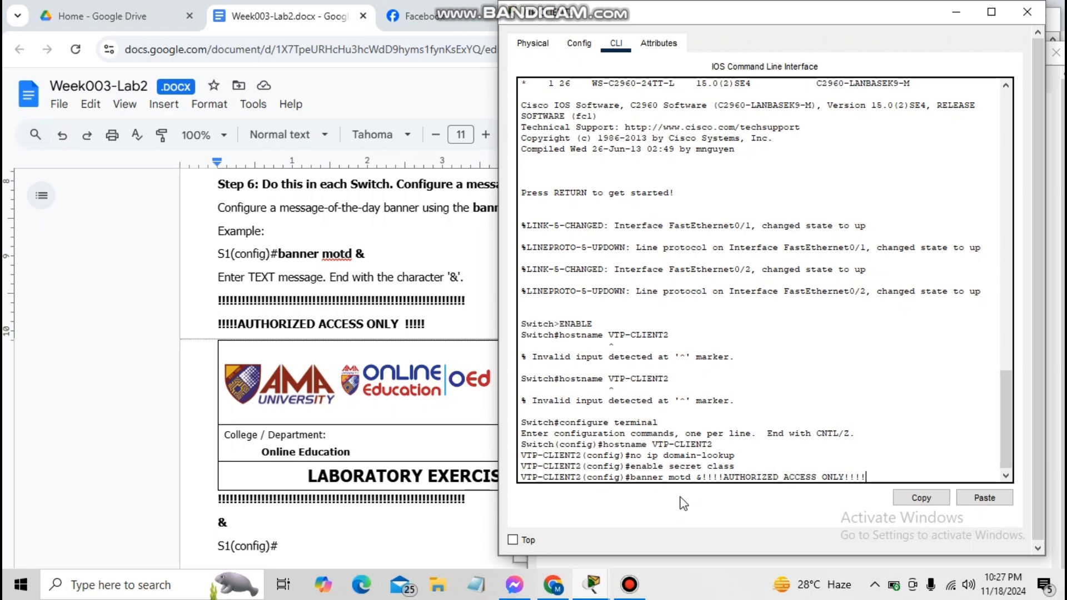
{"action": "type", "text": "&"}
{"action": "key", "text": "Return"}
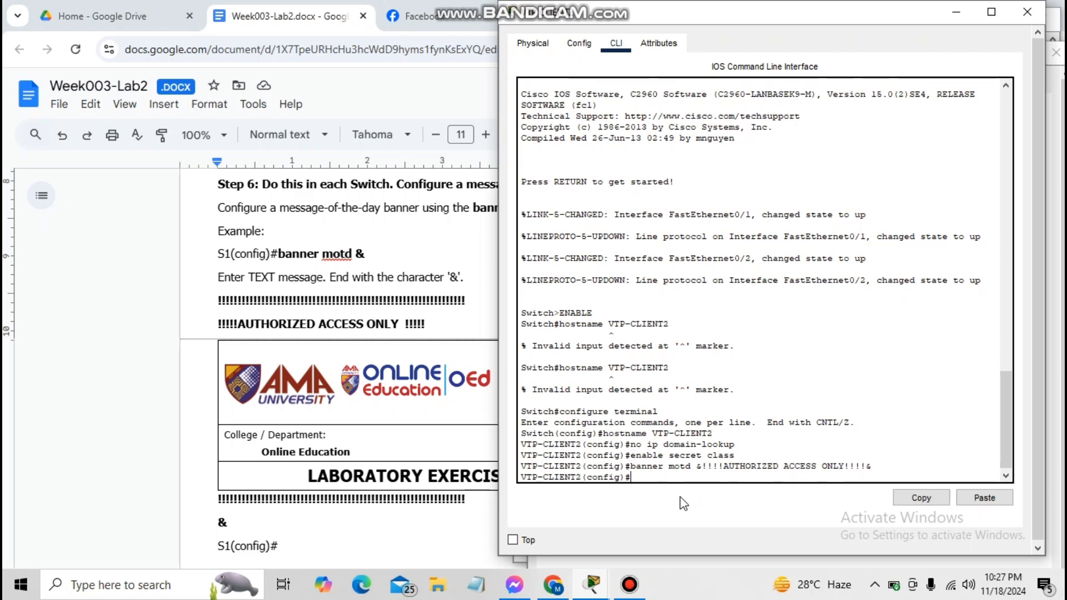
Apply the same AUTHORIZED ACCESS ONLY banner on VTP-CLIENT3
{"action": "mouse_move", "coordinate": [598, 587]}
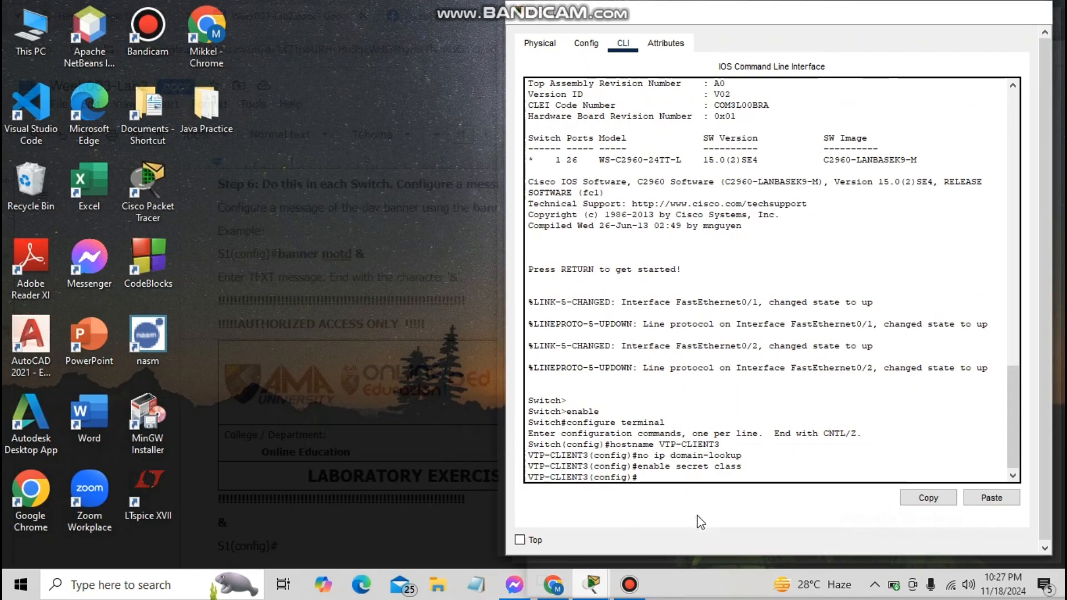
{"action": "left_click", "coordinate": [744, 489]}
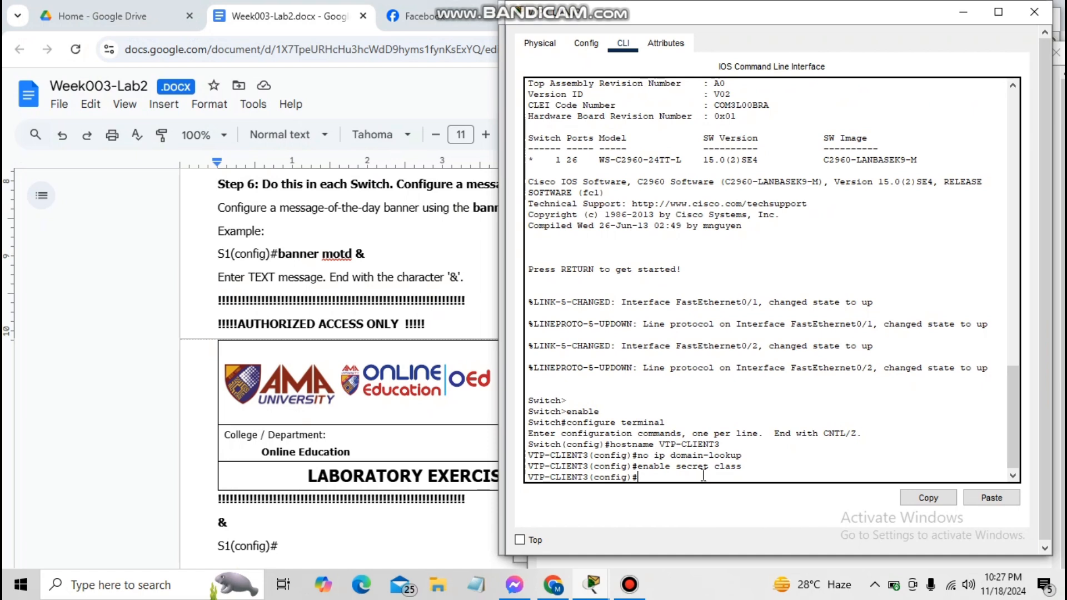
{"action": "type", "text": "banner motd &!!!!AUT"}
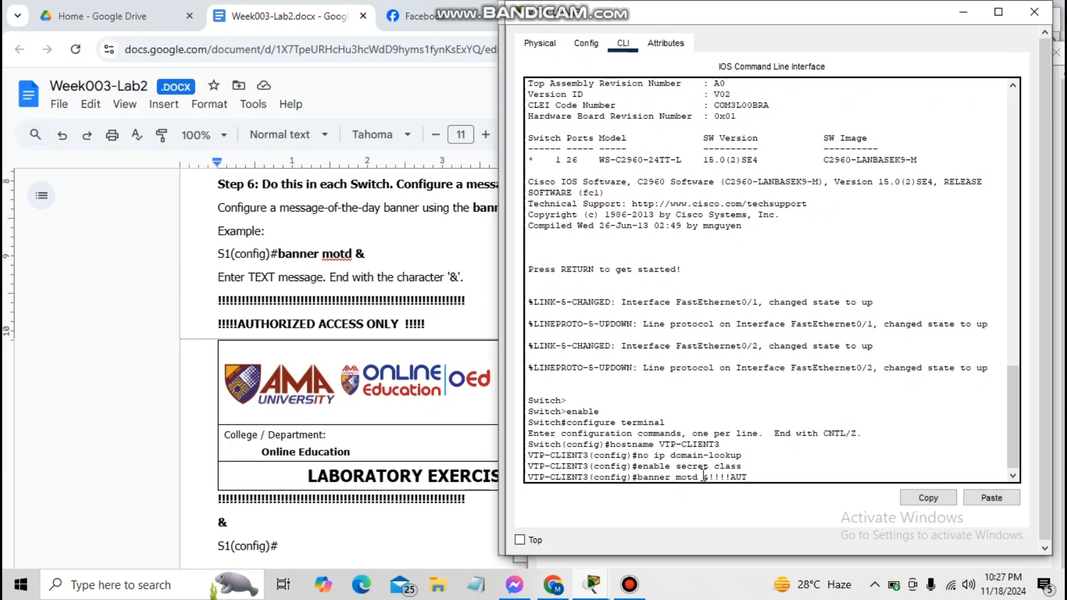
{"action": "type", "text": "HORIZED ACCESS ONLY!!!!&"}
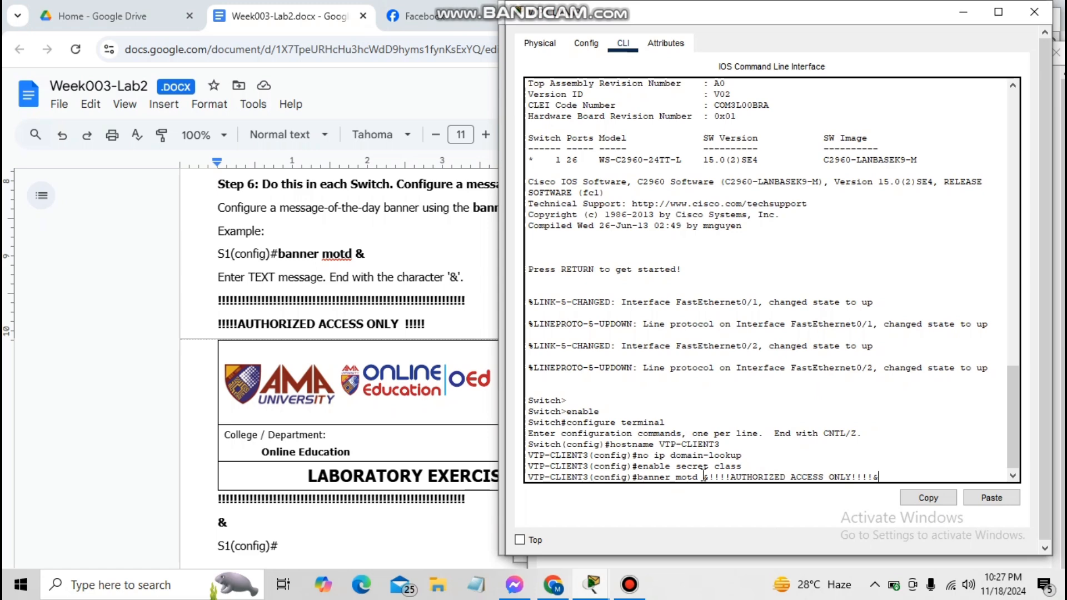
{"action": "key", "text": "Return"}
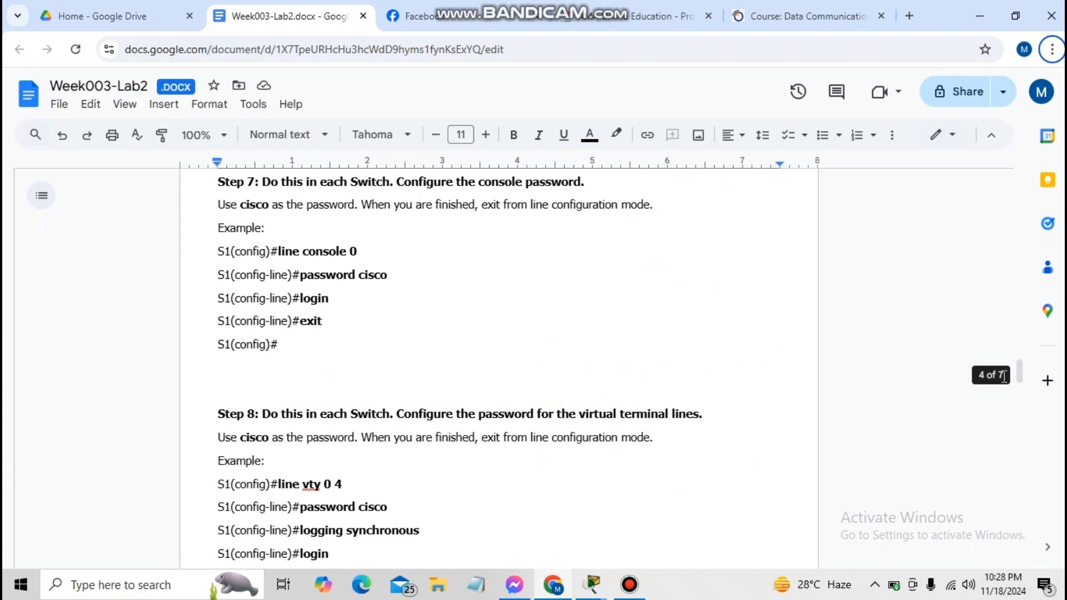
{"action": "key", "text": "alt+Tab"}
{"action": "type", "text": "line"}
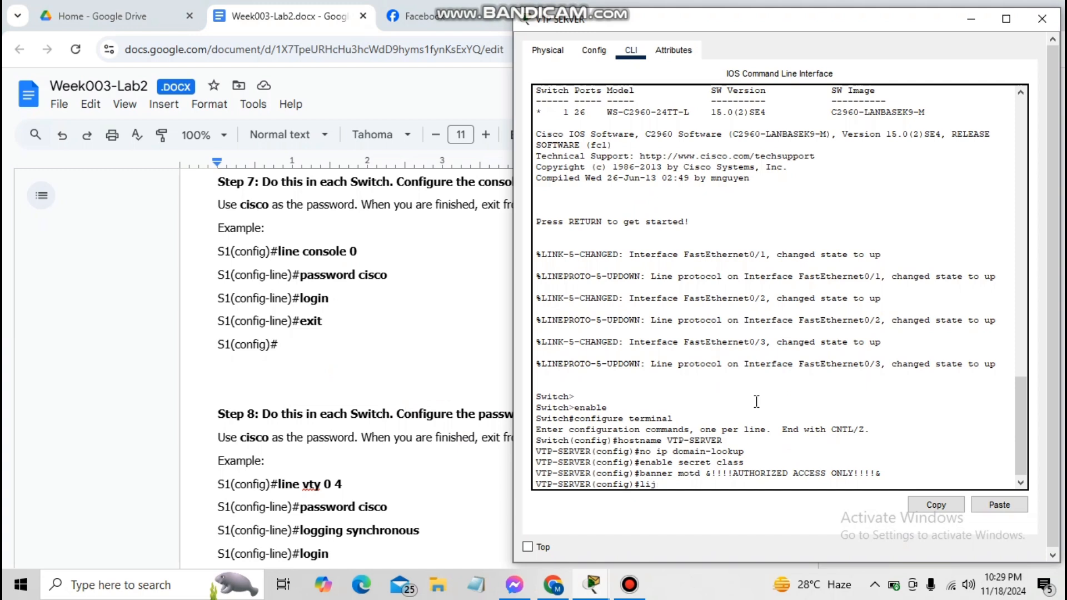
{"action": "type", "text": " cons"}
{"action": "type", "text": "ole"}
{"action": "key", "text": "BackSpace"}
{"action": "type", "text": "le 0"}
{"action": "key", "text": "Return"}
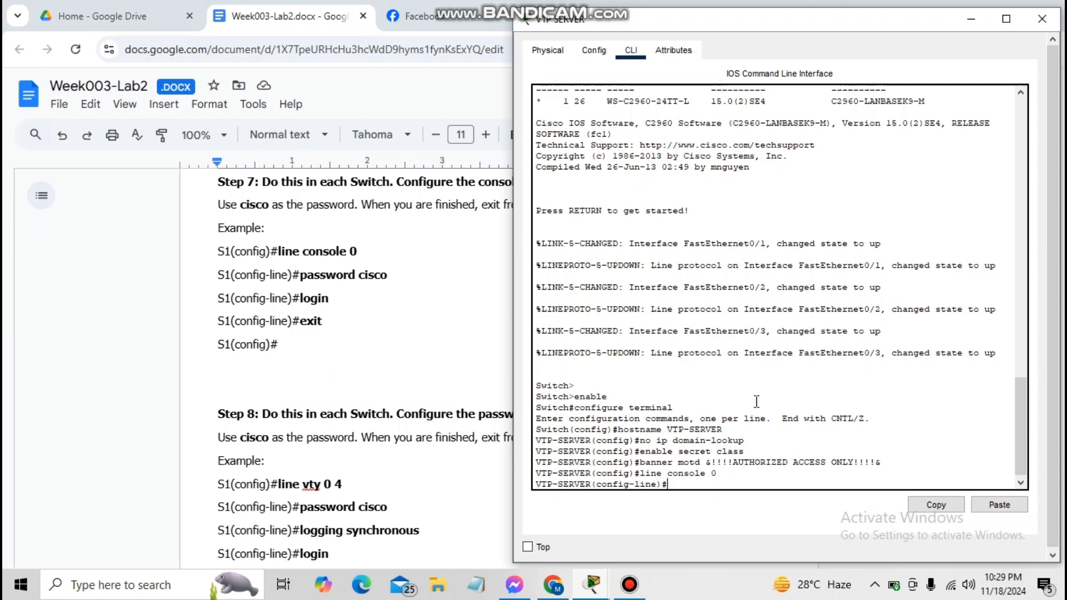
{"action": "type", "text": "password cisco"}
{"action": "key", "text": "Return"}
{"action": "type", "text": "login"}
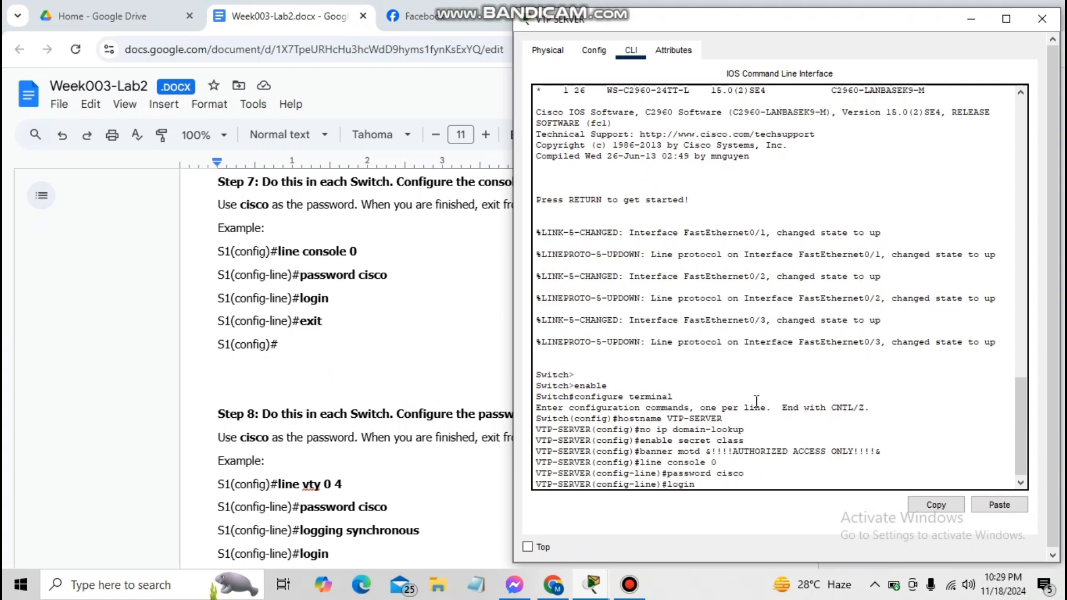
{"action": "key", "text": "Return"}
{"action": "type", "text": "exit"}
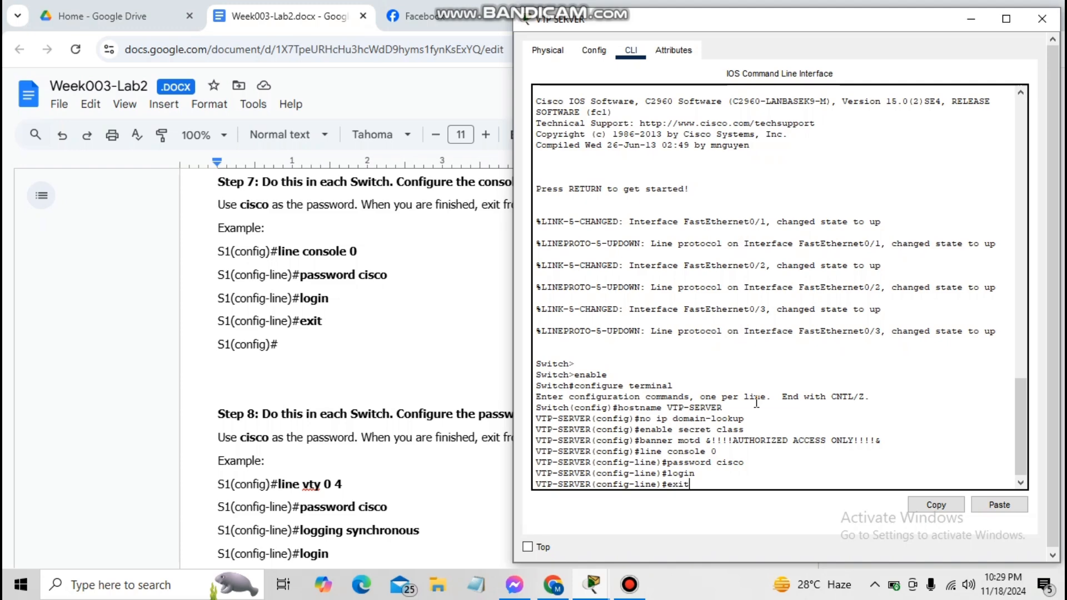
{"action": "key", "text": "Return"}
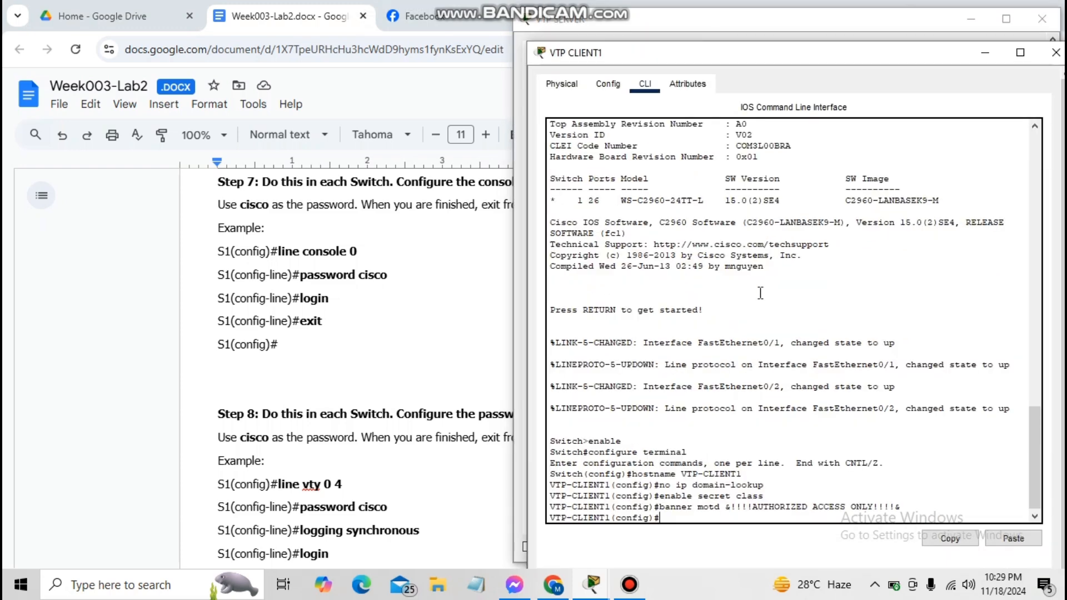
{"action": "type", "text": "line console 0"}
{"action": "key", "text": "Return"}
{"action": "type", "text": "passwo"}
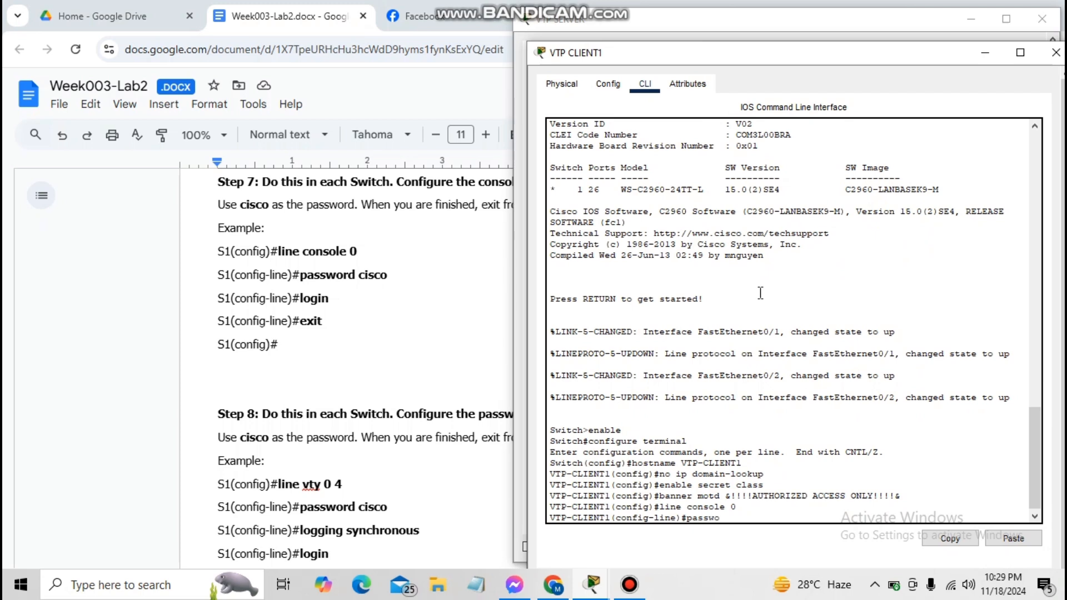
{"action": "type", "text": "rd cisco"}
{"action": "key", "text": "Return"}
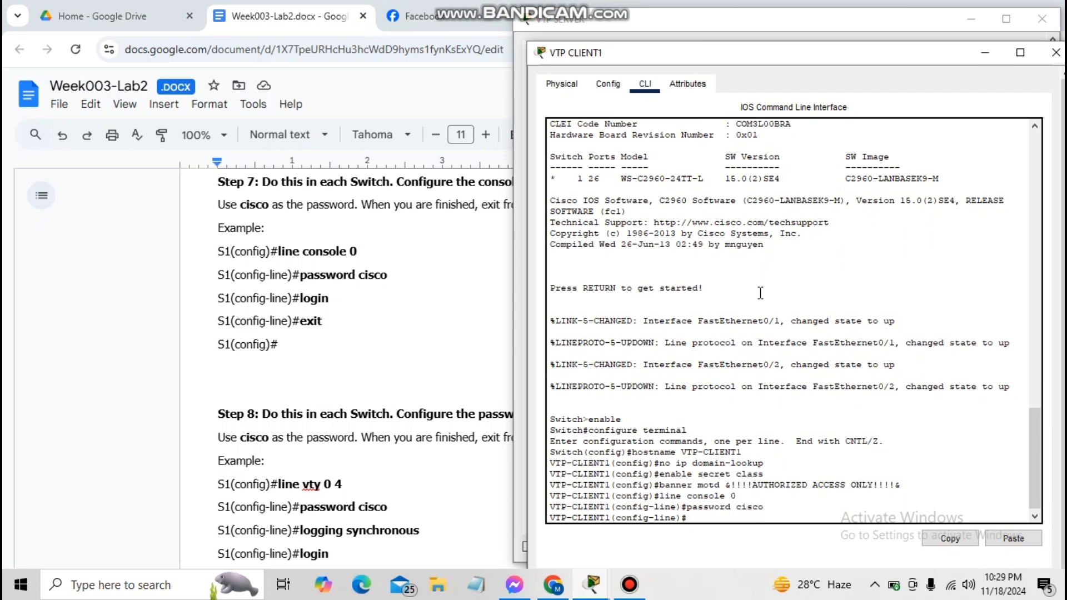
{"action": "type", "text": "login"}
{"action": "key", "text": "Return"}
{"action": "type", "text": "exit"}
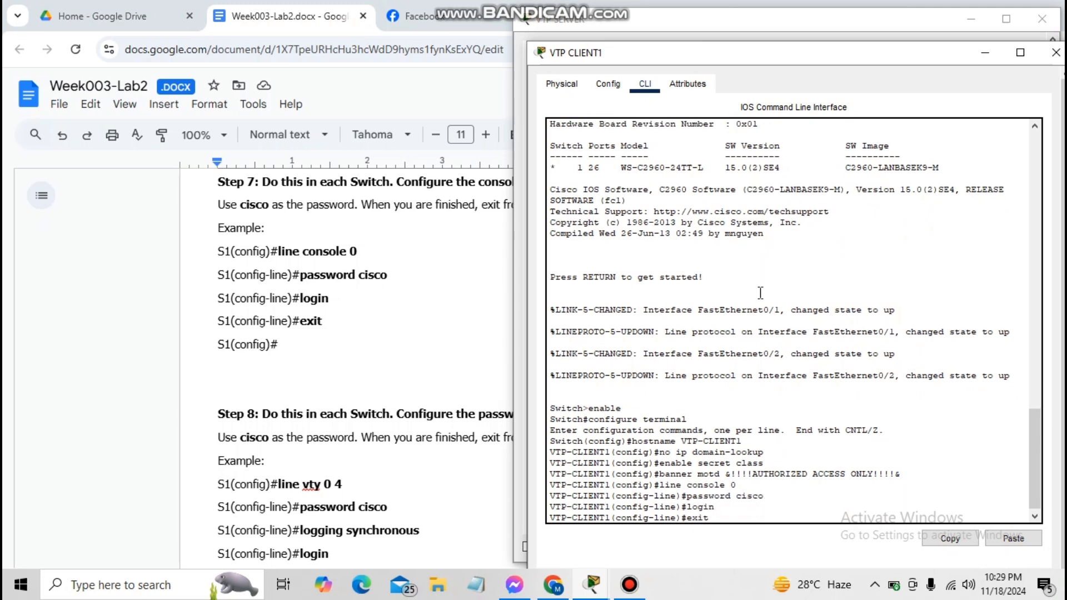
{"action": "key", "text": "Return"}
{"action": "key", "text": "alt+Tab"}
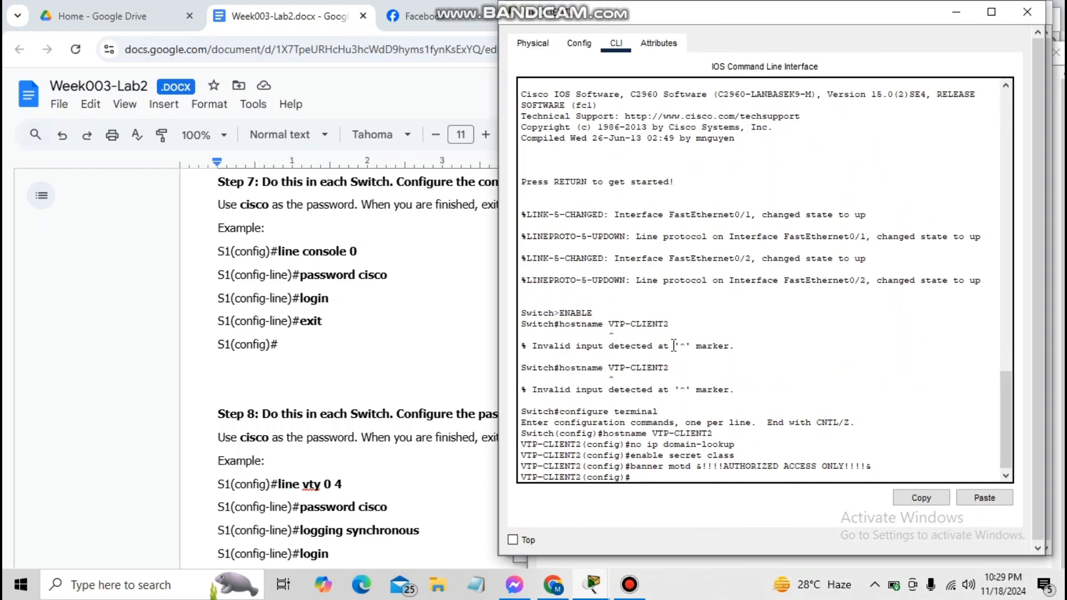
{"action": "type", "text": "line console 0"}
{"action": "key", "text": "Return"}
{"action": "type", "text": "passwo"}
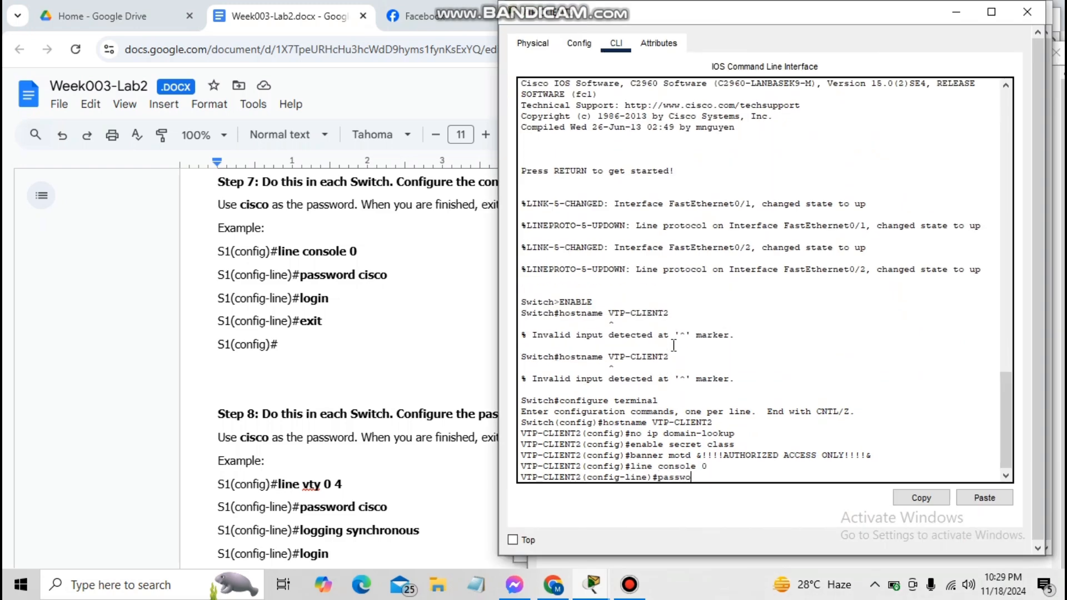
{"action": "type", "text": "rd cisco"}
{"action": "key", "text": "Return"}
{"action": "type", "text": "l"}
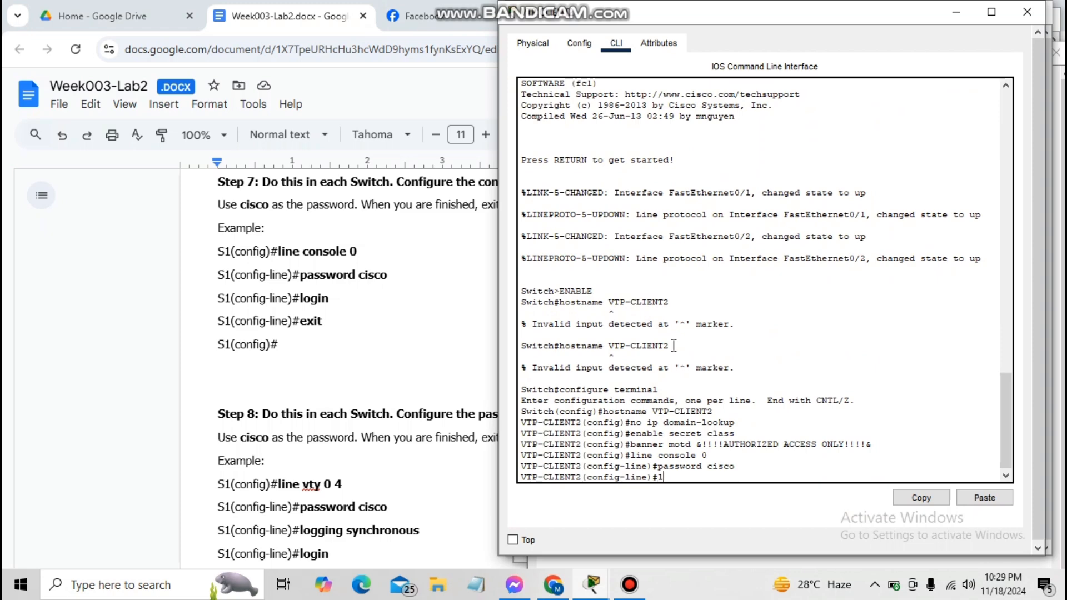
{"action": "type", "text": "ogin"}
{"action": "key", "text": "Return"}
{"action": "type", "text": "exit"}
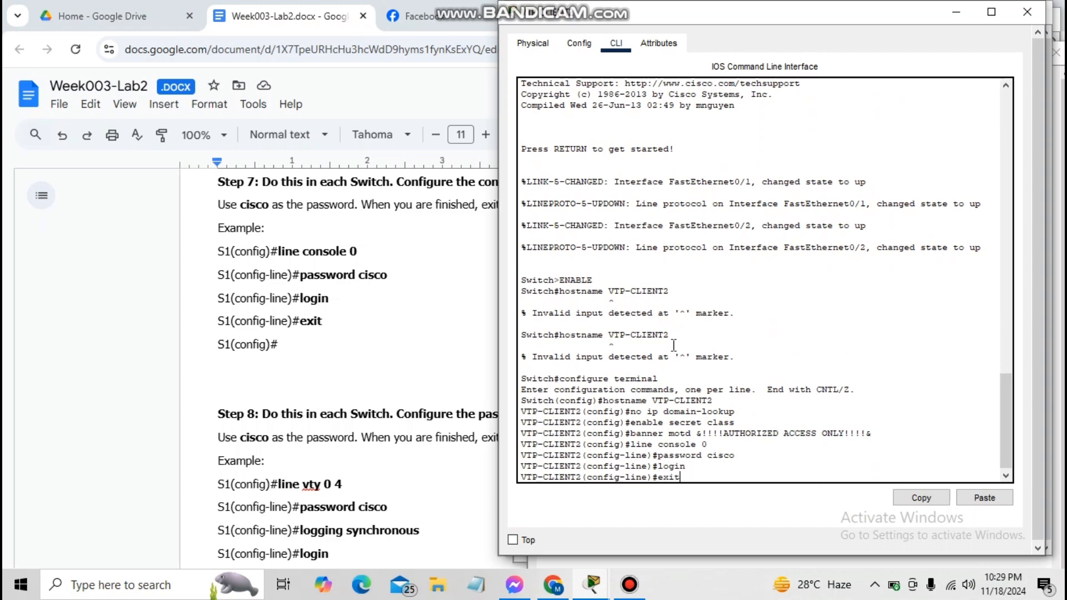
{"action": "key", "text": "Return"}
{"action": "left_click", "coordinate": [695, 512]}
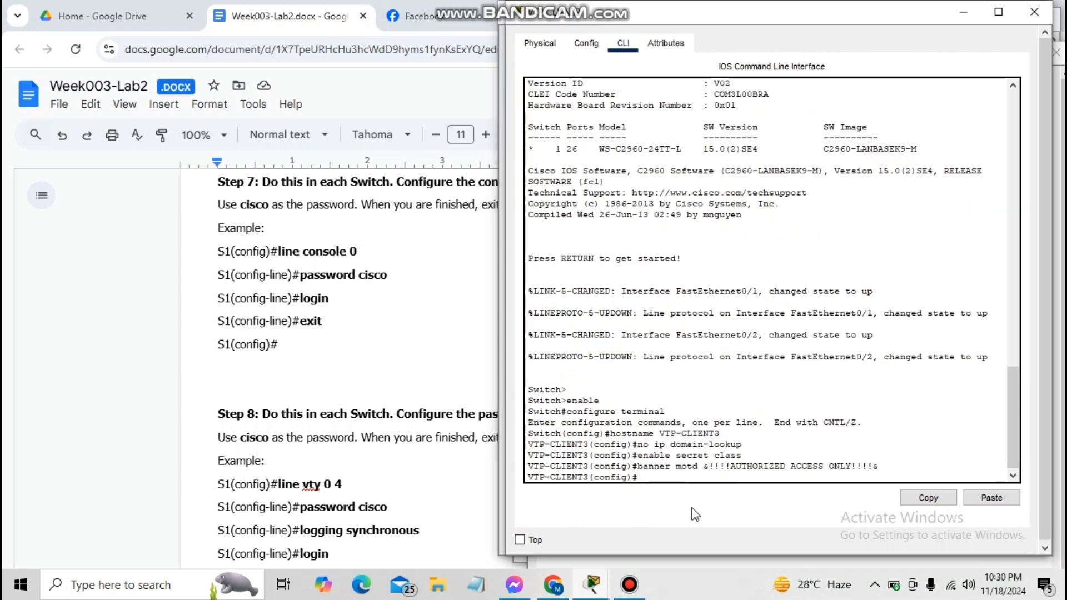
{"action": "type", "text": "line colsole"}
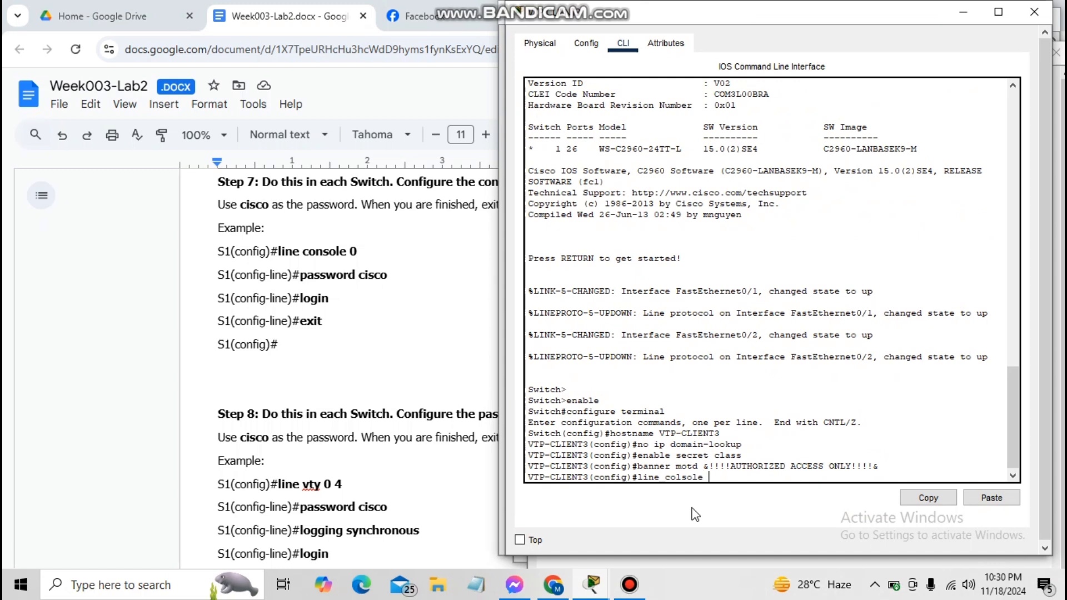
{"action": "key", "text": "BackSpace"}
{"action": "key", "text": "BackSpace"}
{"action": "key", "text": "BackSpace"}
{"action": "key", "text": "BackSpace"}
{"action": "type", "text": "nsole 0"}
{"action": "key", "text": "Return"}
{"action": "type", "text": "pas"}
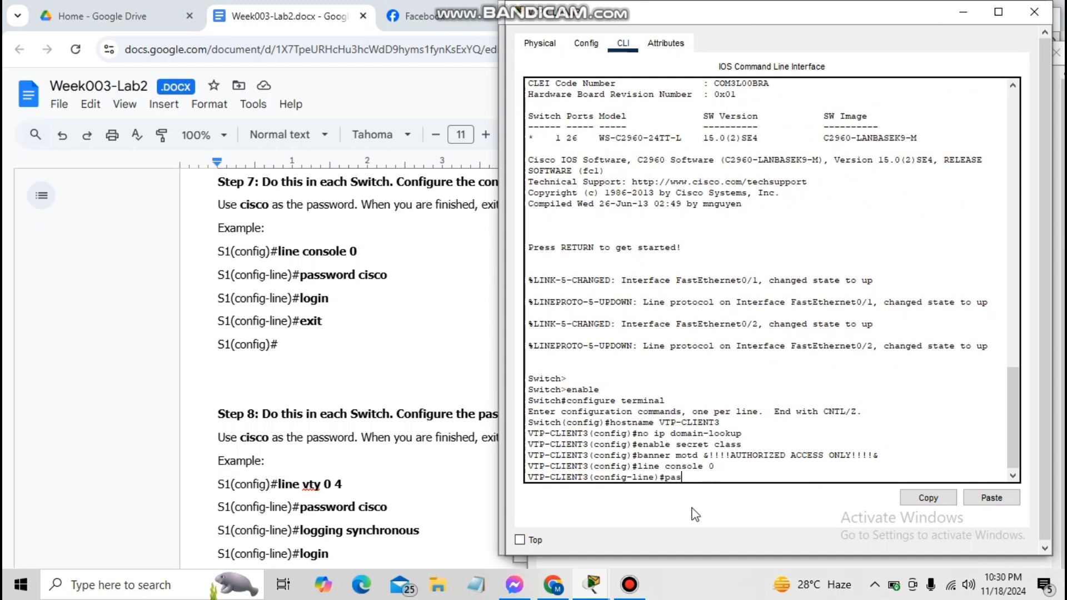
{"action": "type", "text": "sword cisco"}
{"action": "key", "text": "Return"}
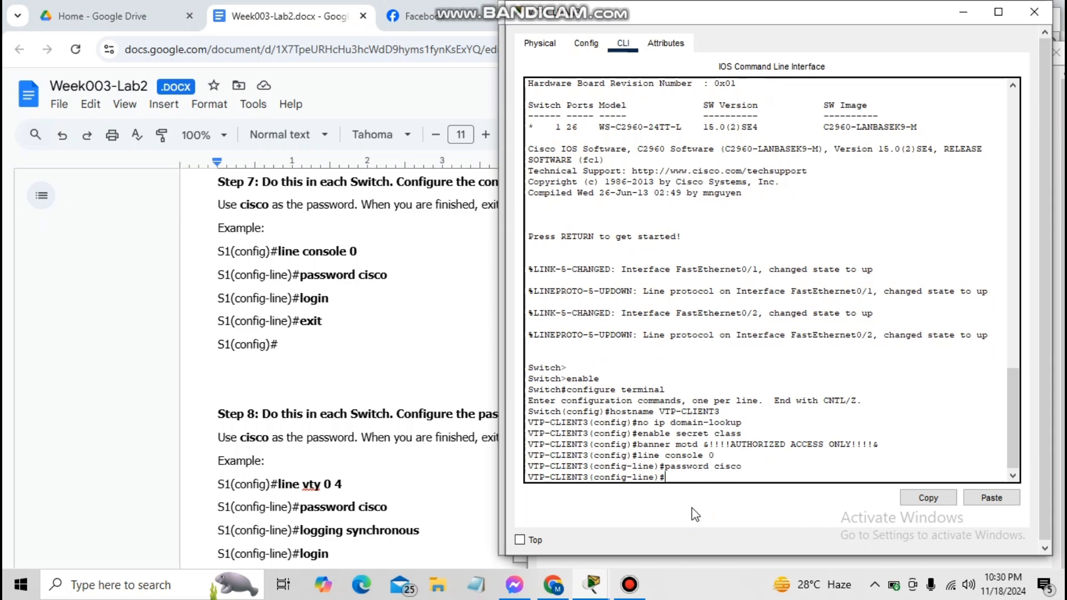
{"action": "type", "text": "login"}
{"action": "key", "text": "Return"}
{"action": "type", "text": "exiy"}
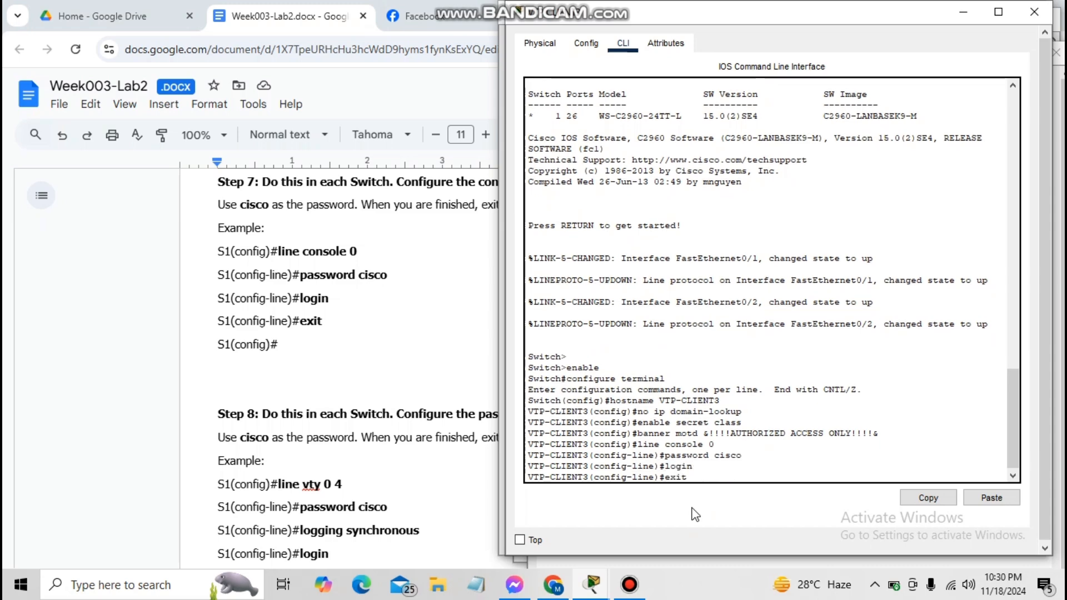
{"action": "key", "text": "Return"}
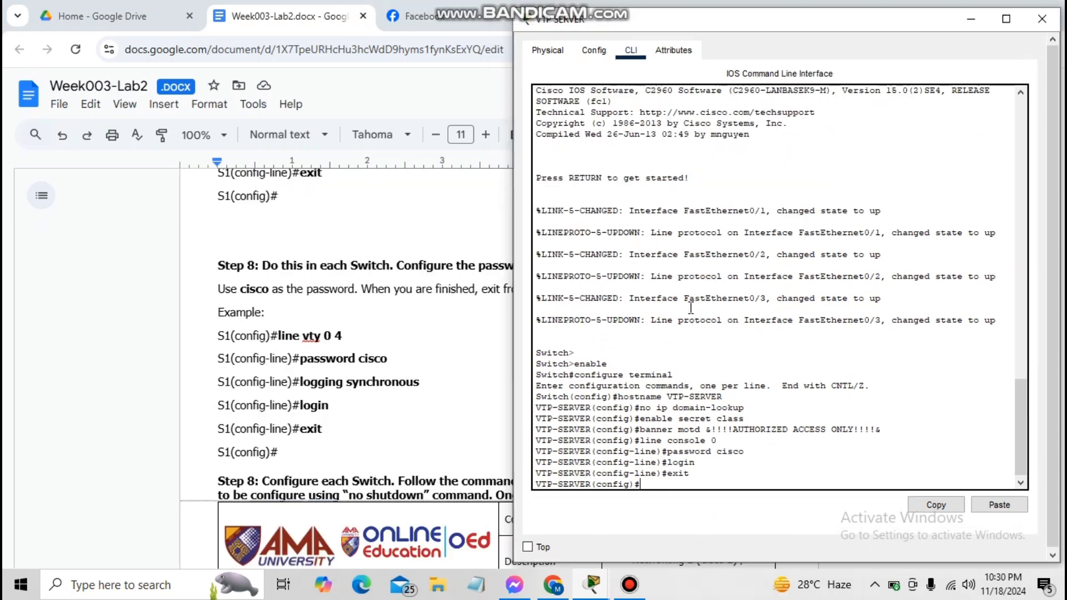
{"action": "type", "text": "line vty 0 4"}
{"action": "key", "text": "Return"}
{"action": "type", "text": "password cisco"}
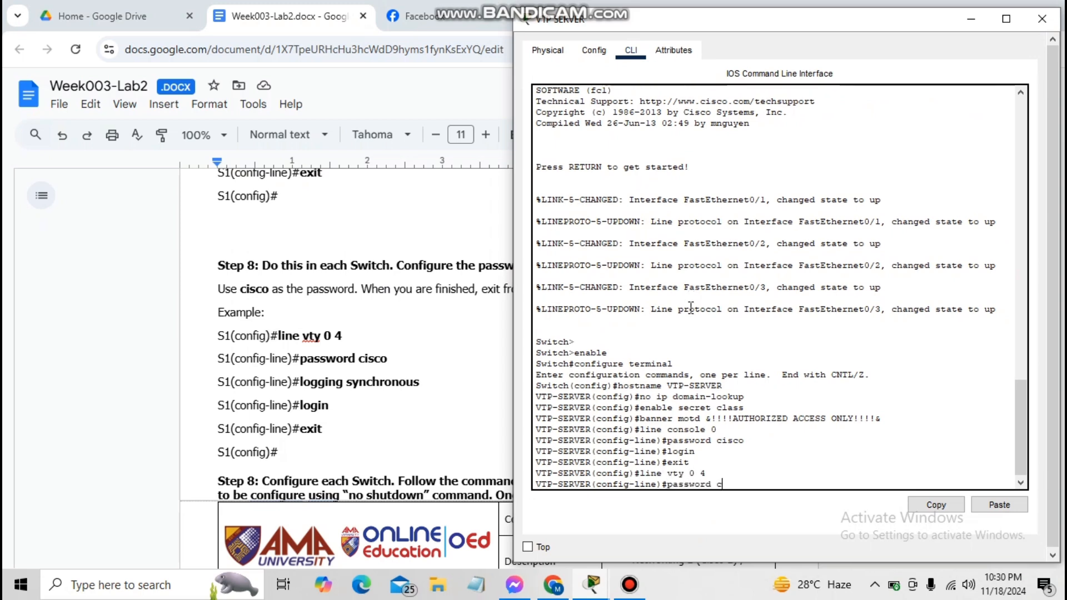
{"action": "key", "text": "Return"}
{"action": "type", "text": "loggi"}
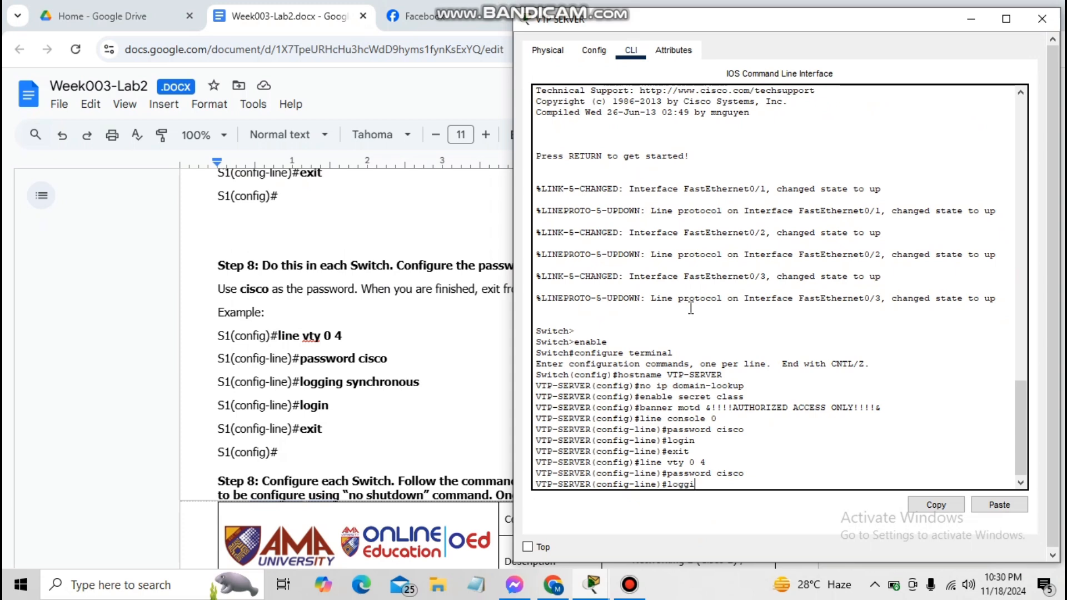
{"action": "type", "text": "ng synchronous"}
{"action": "key", "text": "Return"}
{"action": "type", "text": "login"}
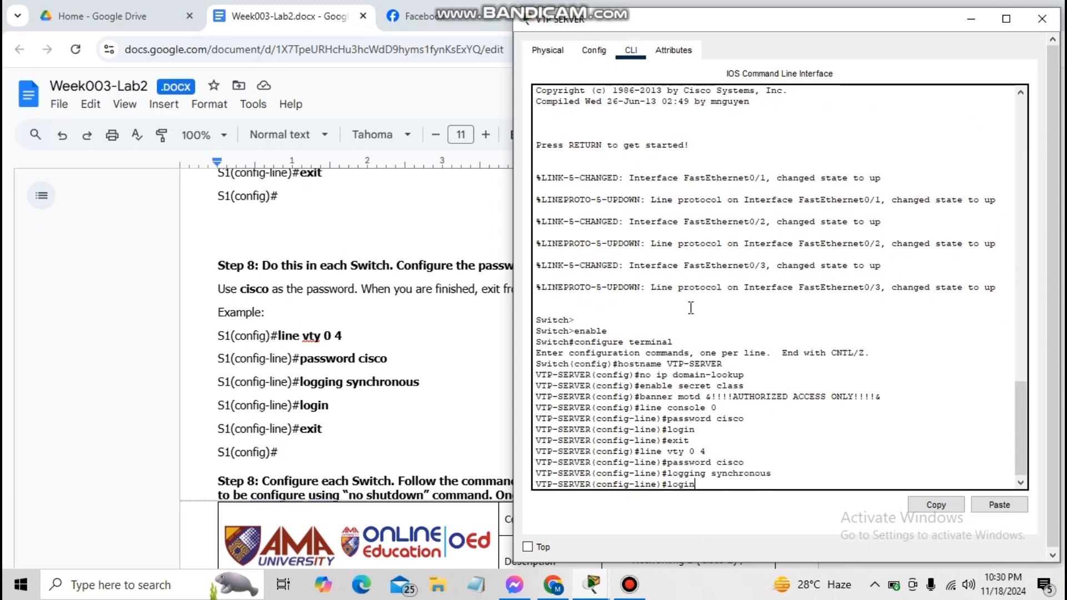
{"action": "key", "text": "Return"}
{"action": "type", "text": "exit"}
{"action": "key", "text": "Return"}
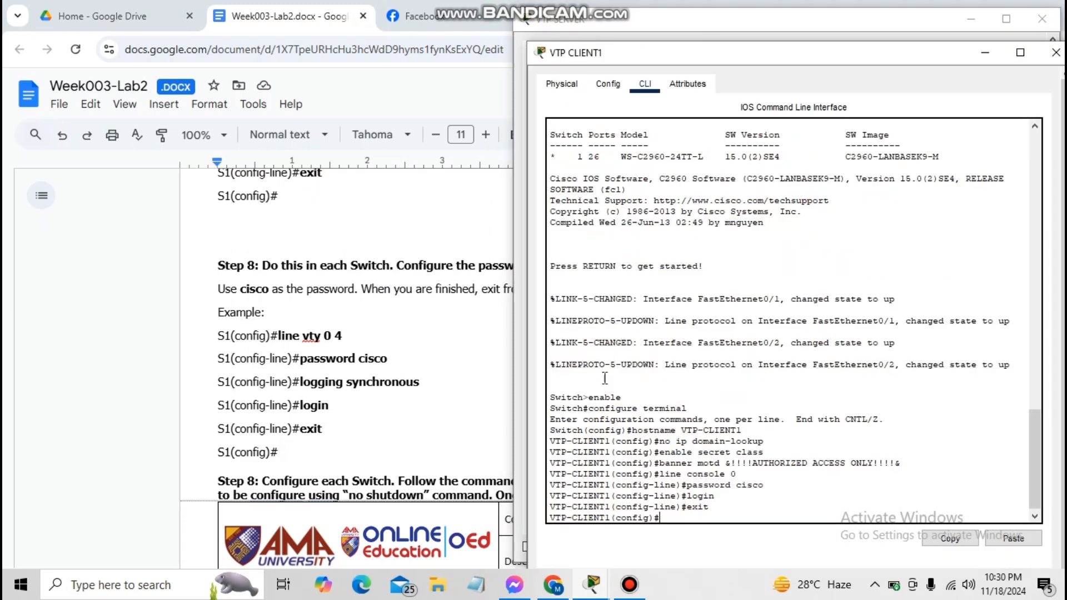
{"action": "type", "text": "line vty 0 4"}
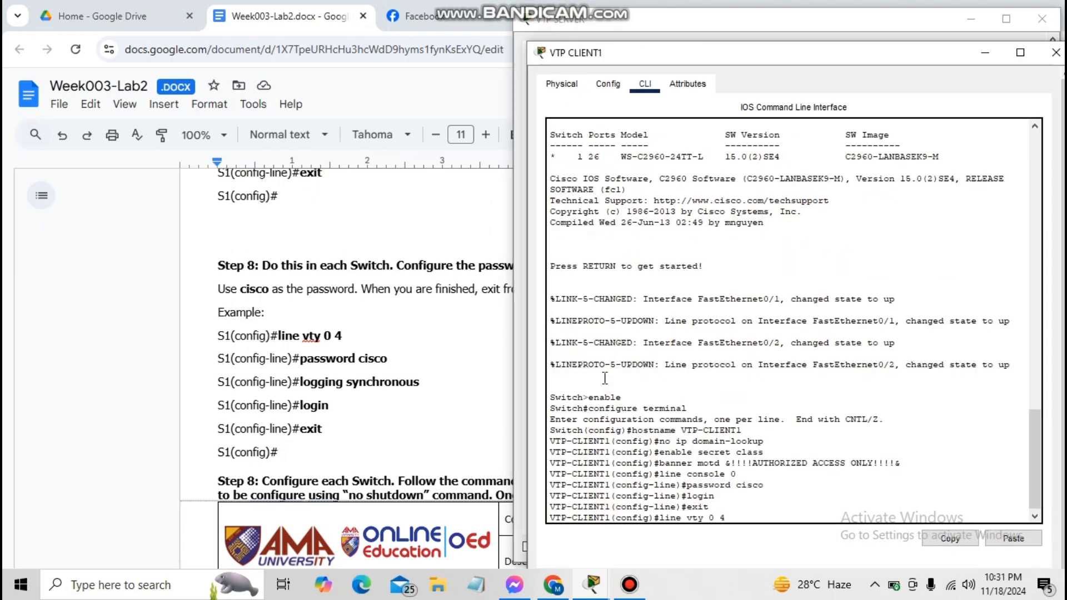
{"action": "key", "text": "Return"}
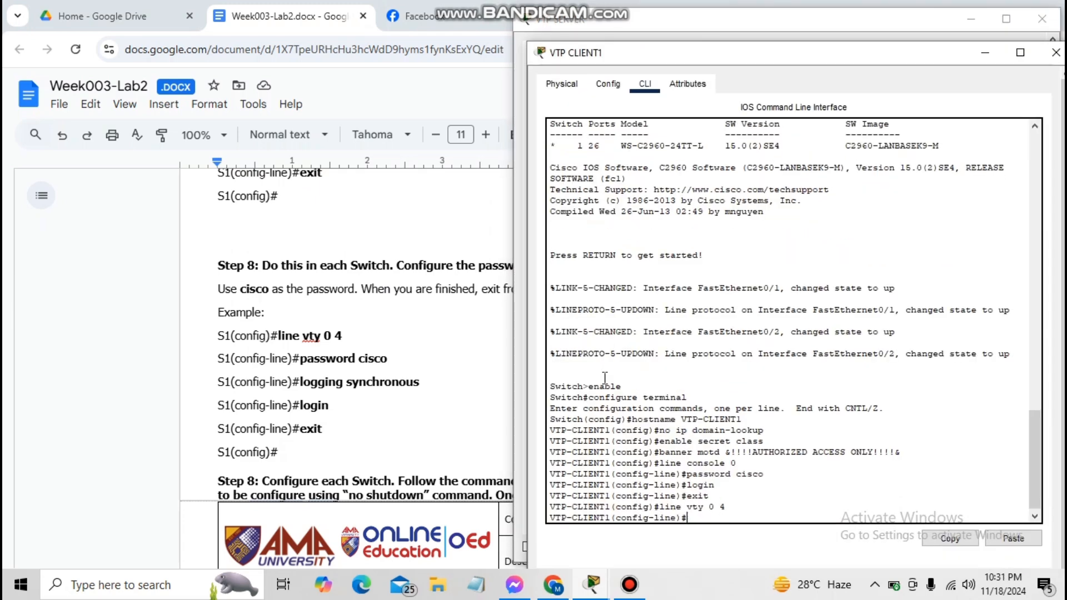
{"action": "type", "text": "password cisco"}
{"action": "key", "text": "Return"}
{"action": "type", "text": "l"}
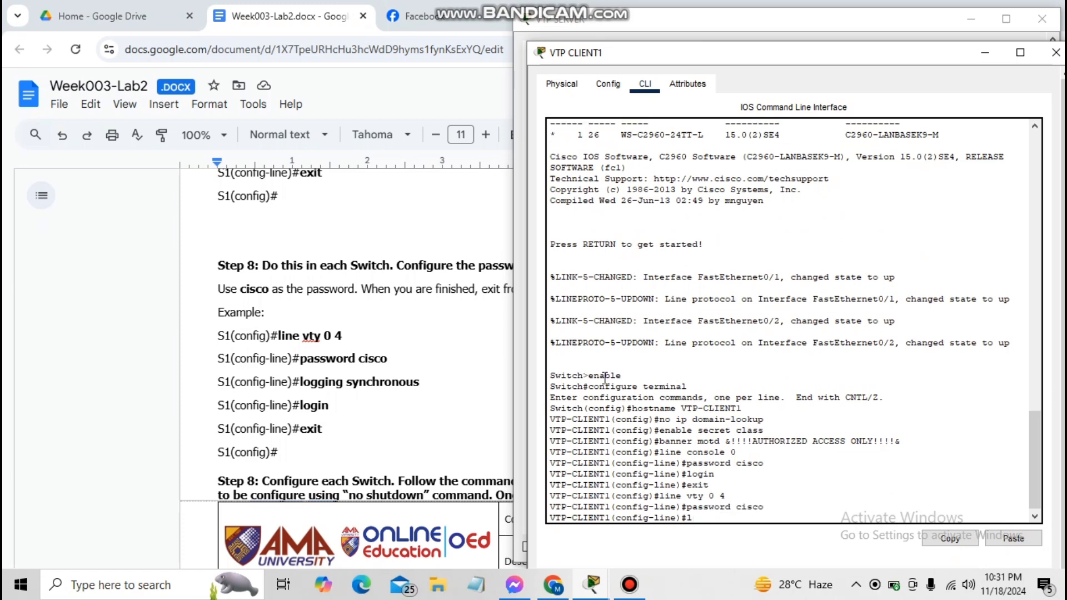
{"action": "type", "text": "ogging synchronous"}
{"action": "key", "text": "Return"}
{"action": "type", "text": "login"}
{"action": "key", "text": "Return"}
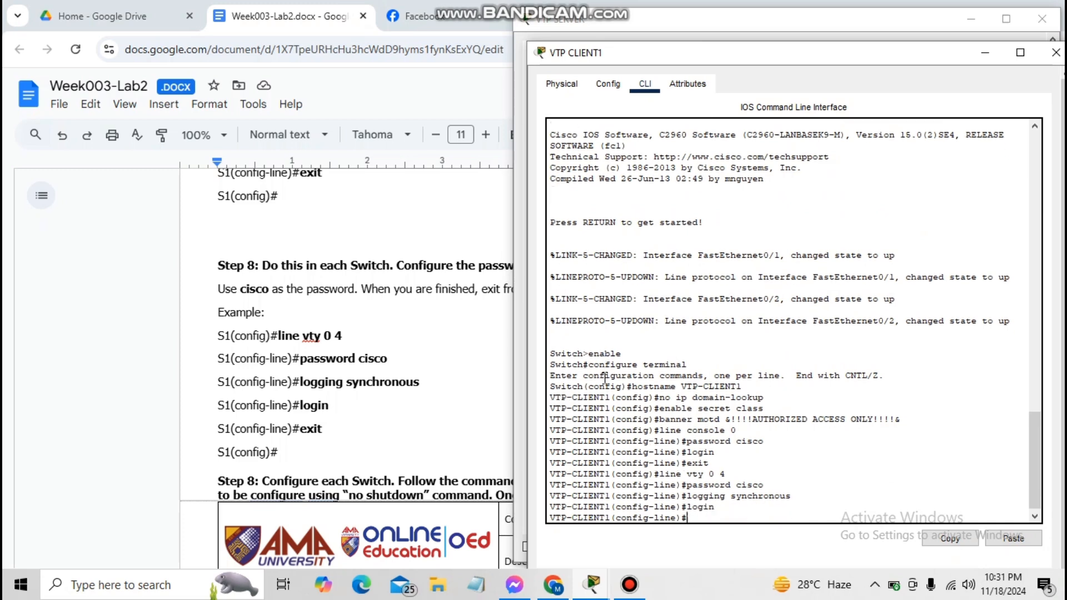
{"action": "type", "text": "exit"}
{"action": "key", "text": "Return"}
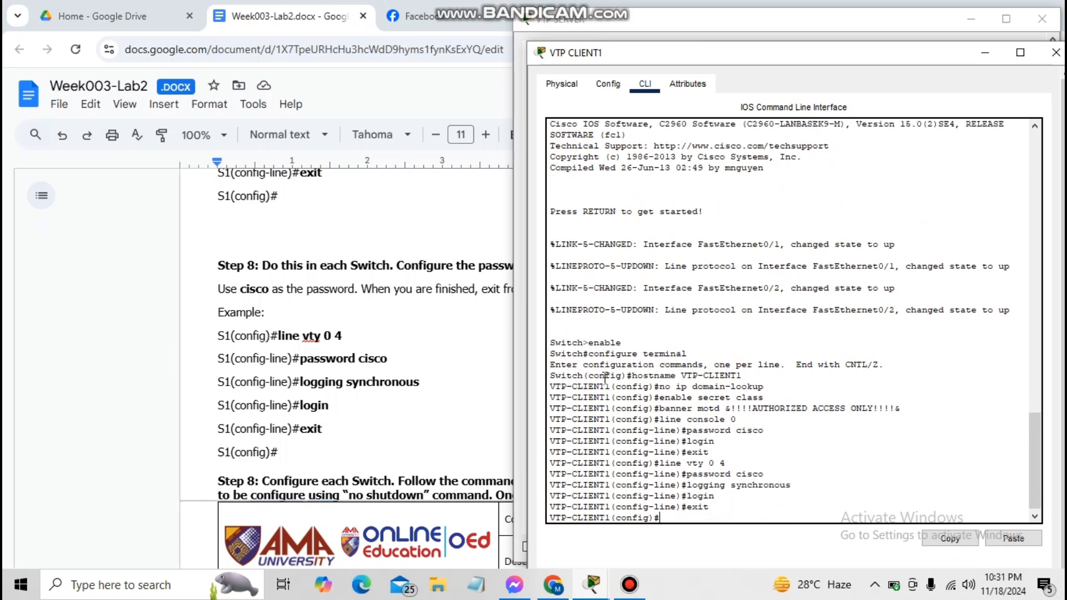
{"action": "type", "text": "line vt"}
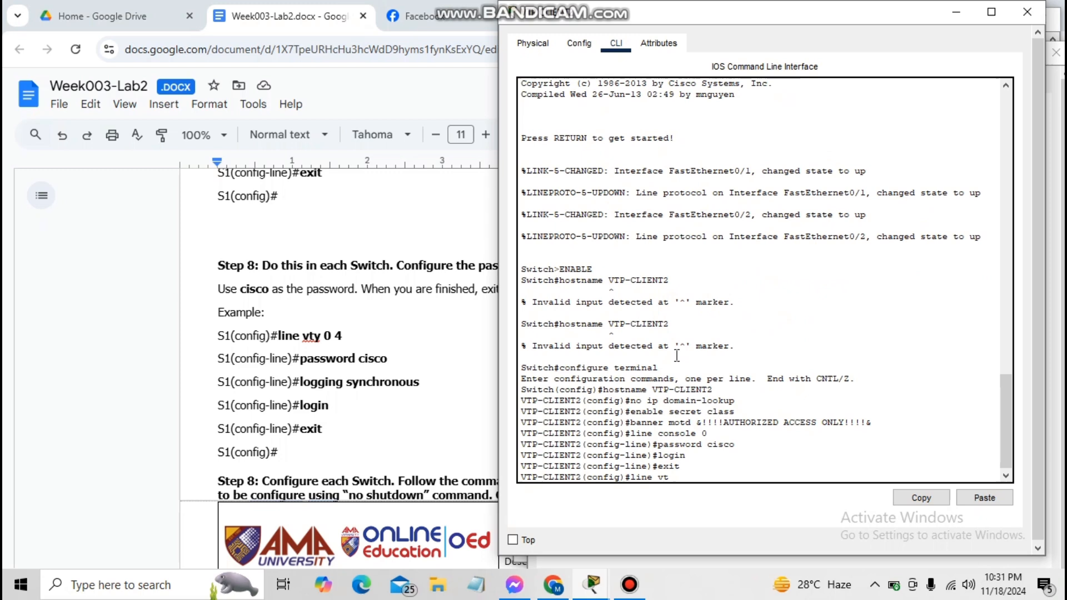
{"action": "type", "text": "y 0 4"}
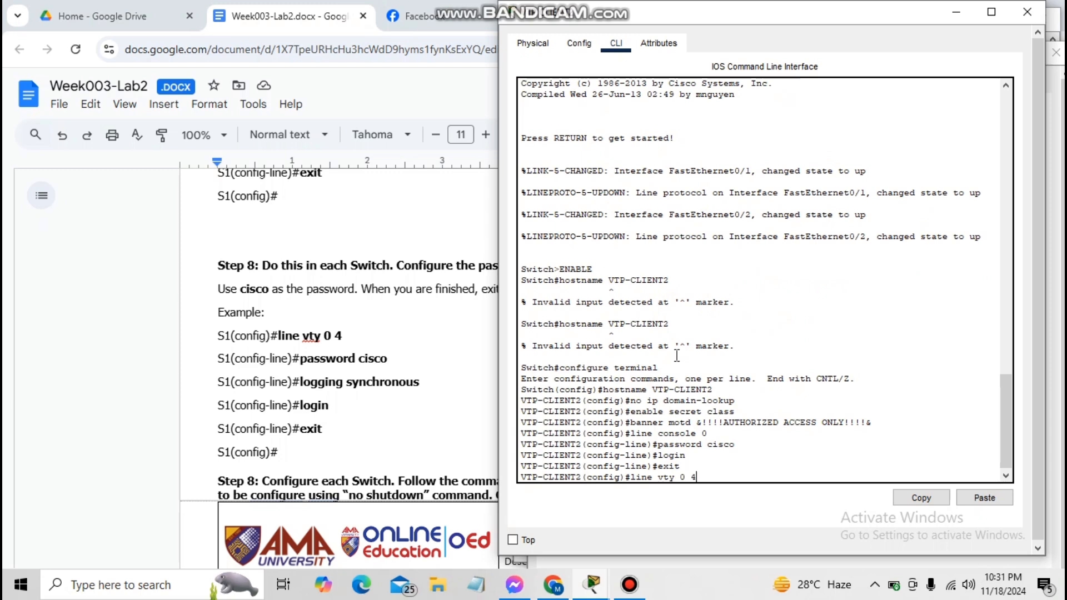
{"action": "key", "text": "Return"}
{"action": "type", "text": "password cisco"}
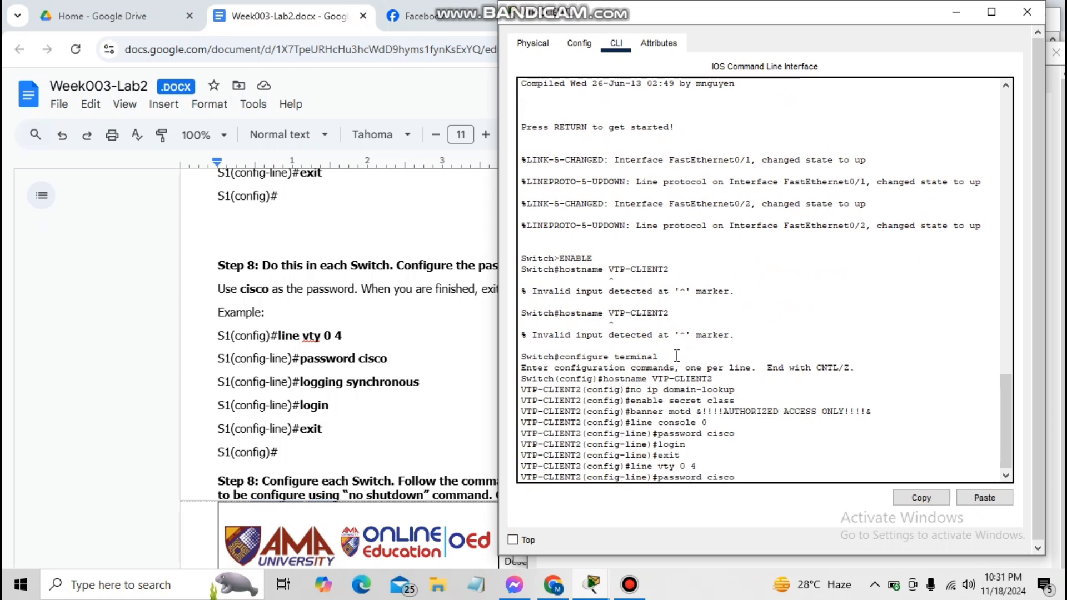
{"action": "key", "text": "Return"}
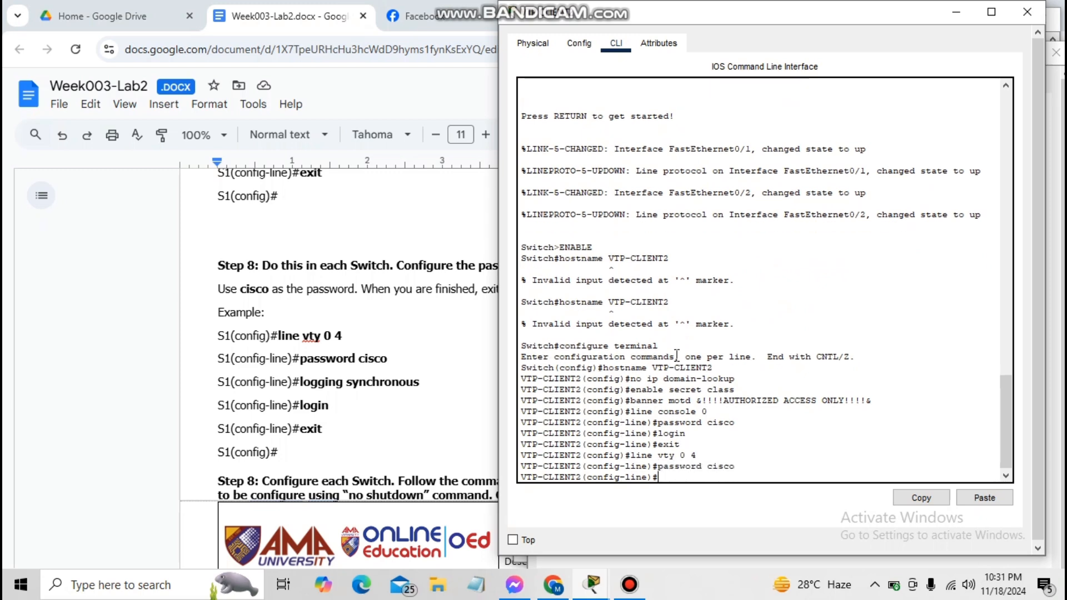
{"action": "type", "text": "logging synchronous"}
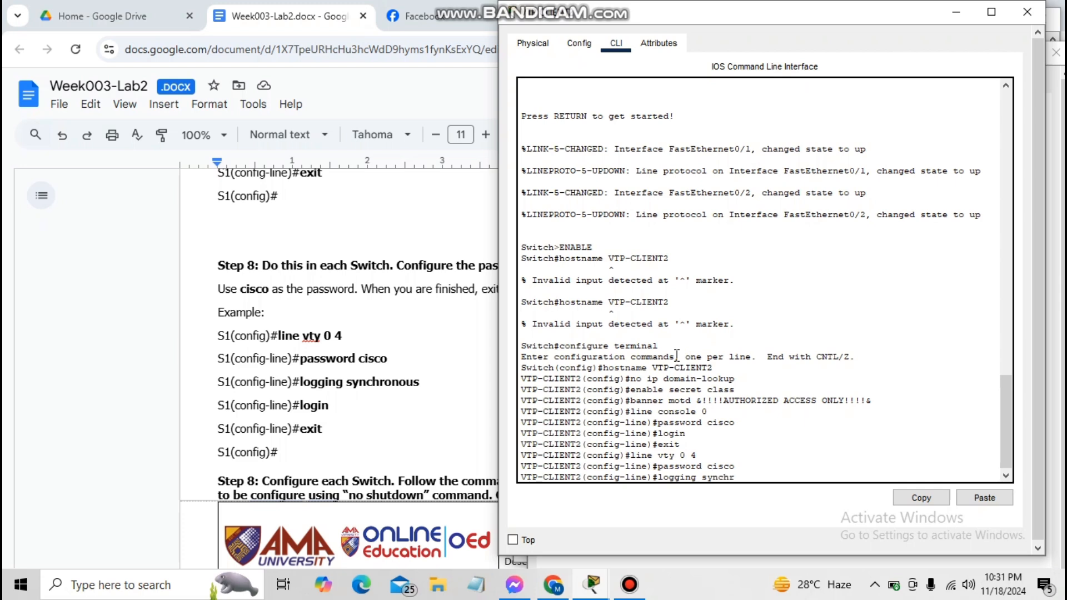
{"action": "key", "text": "Return"}
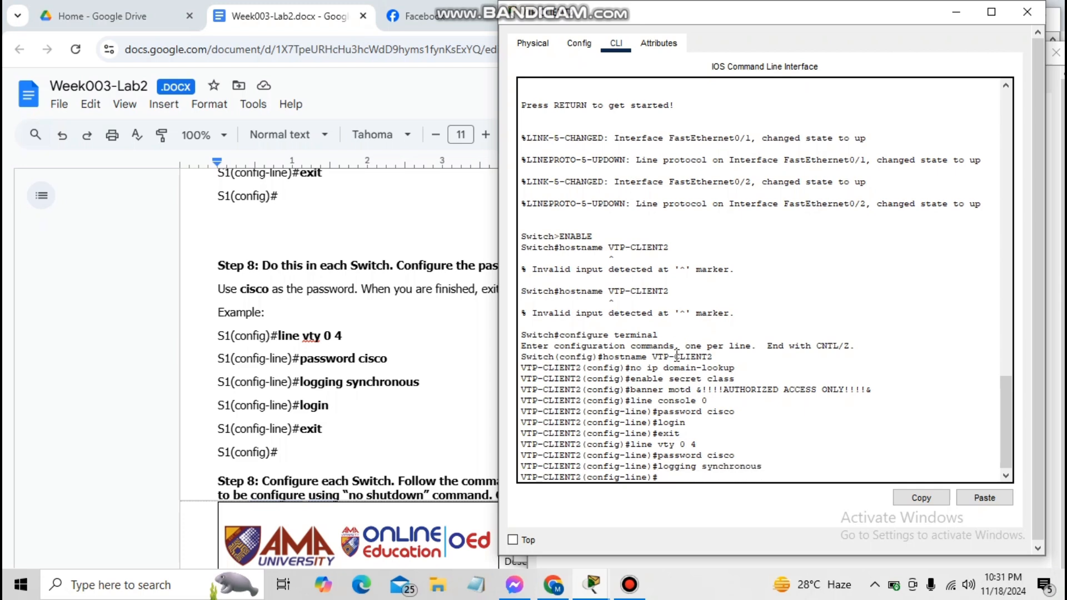
{"action": "type", "text": "login"}
{"action": "key", "text": "Return"}
{"action": "type", "text": "exit"}
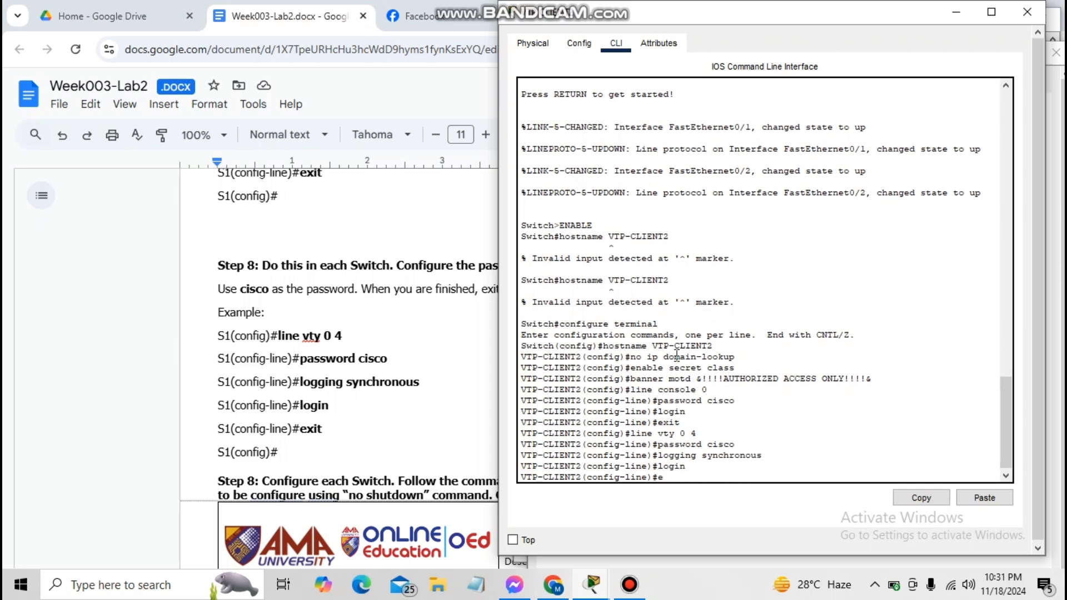
{"action": "key", "text": "Return"}
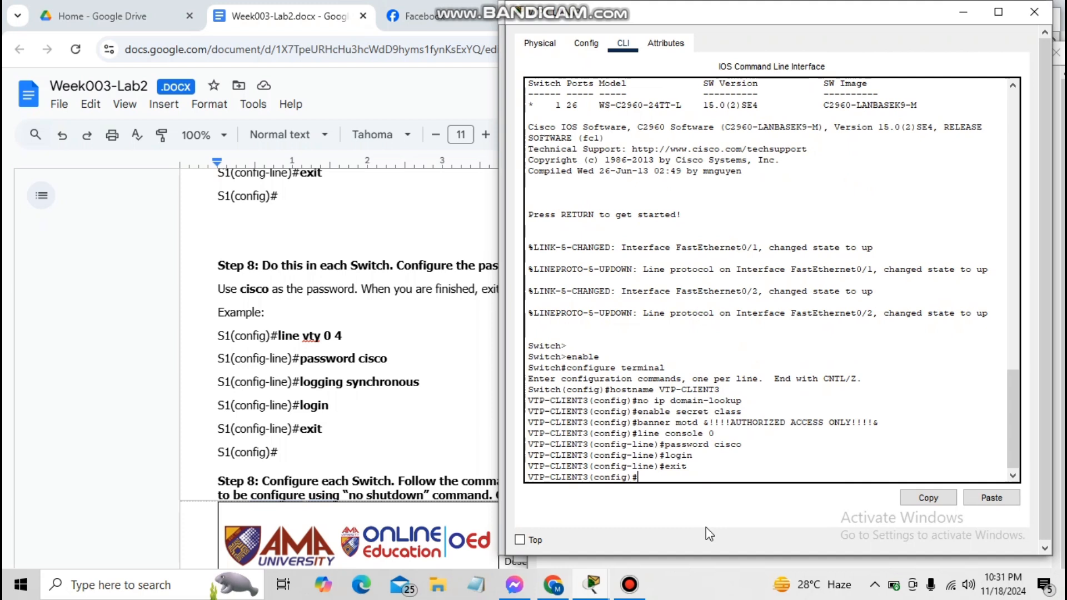
{"action": "type", "text": "line vty 0 4"}
{"action": "key", "text": "Return"}
{"action": "type", "text": "password cisco"}
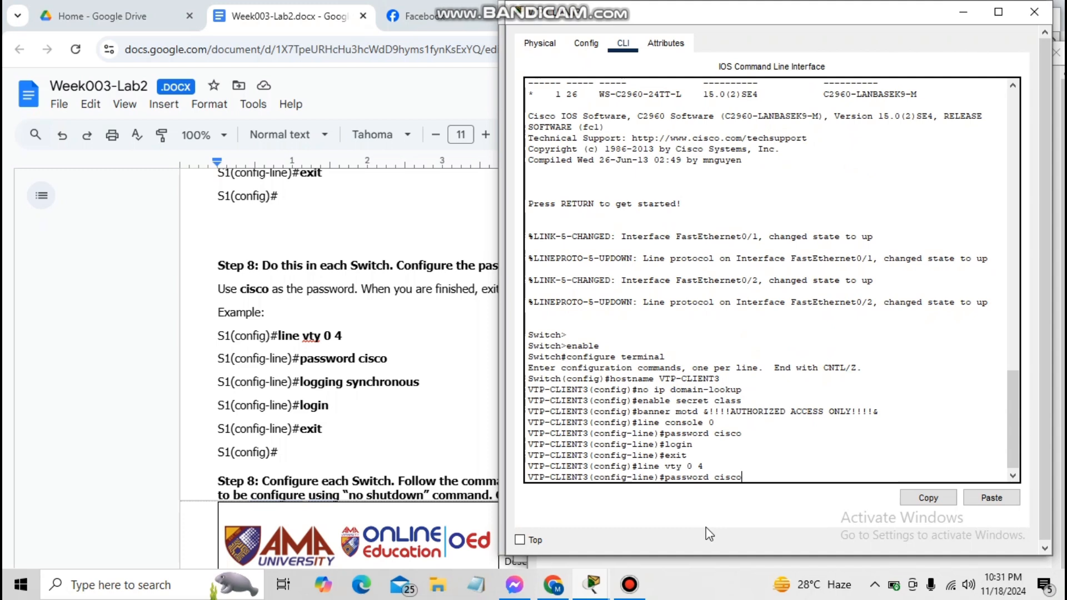
{"action": "key", "text": "Return"}
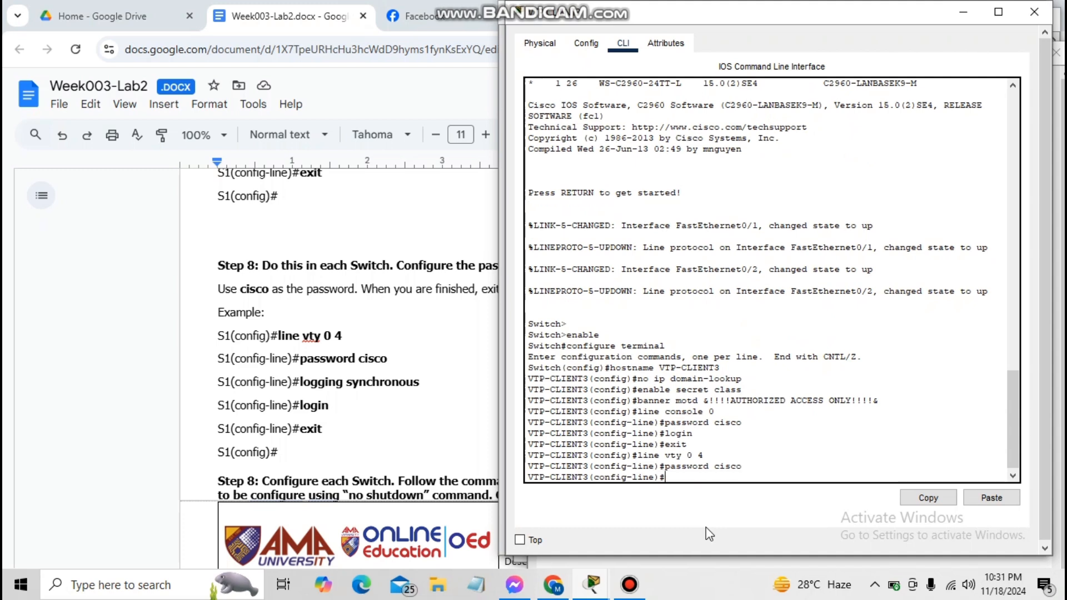
{"action": "type", "text": "login"}
{"action": "key", "text": "Return"}
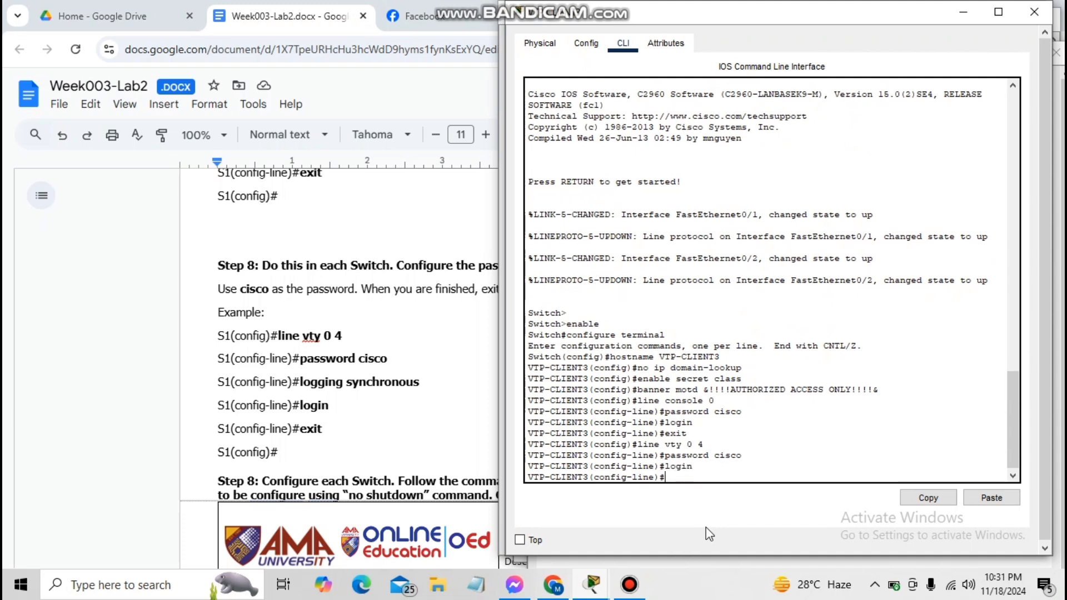
At VTP-SERVER's config prompt, try no shutdown, copy running-config start-config and copy run start
{"action": "type", "text": "exit"}
{"action": "type", "text": "n"}
{"action": "type", "text": "o shut"}
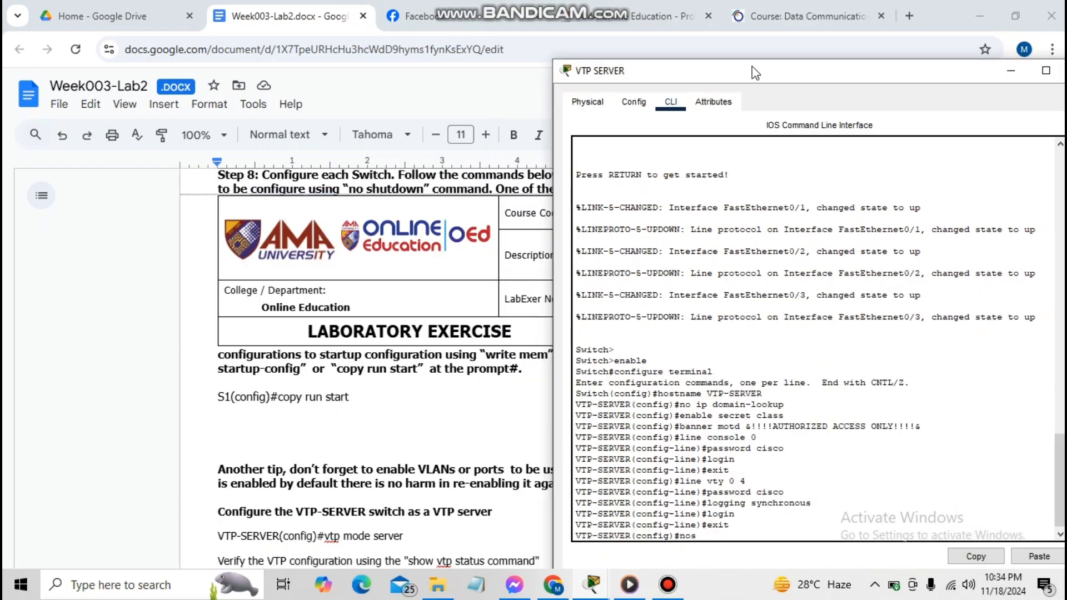
{"action": "type", "text": "down"}
{"action": "key", "text": "Return"}
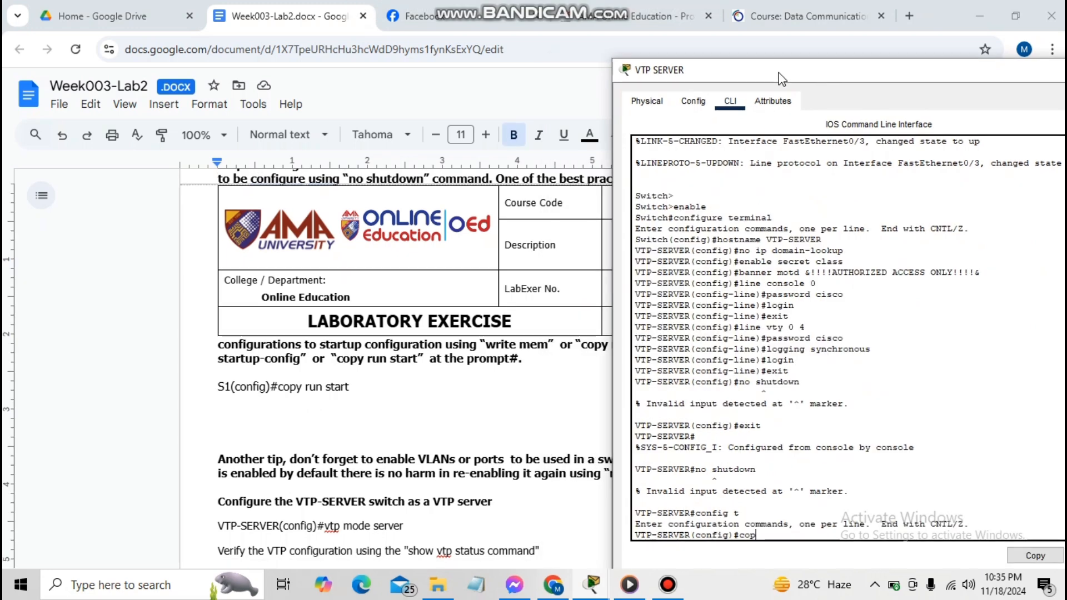
{"action": "type", "text": "y running-config start-"}
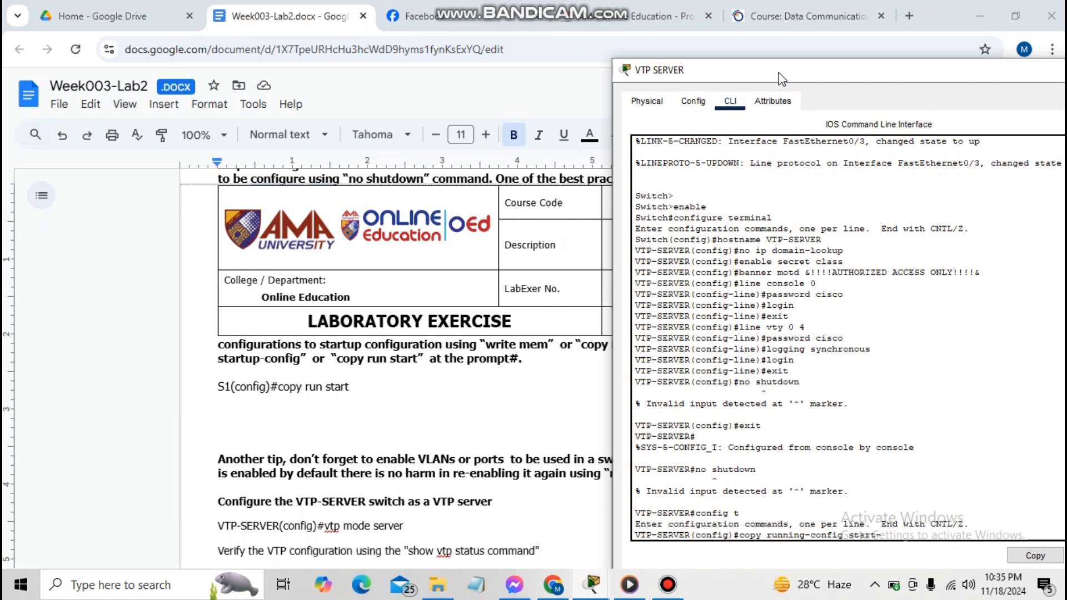
{"action": "type", "text": "config"}
{"action": "key", "text": "Return"}
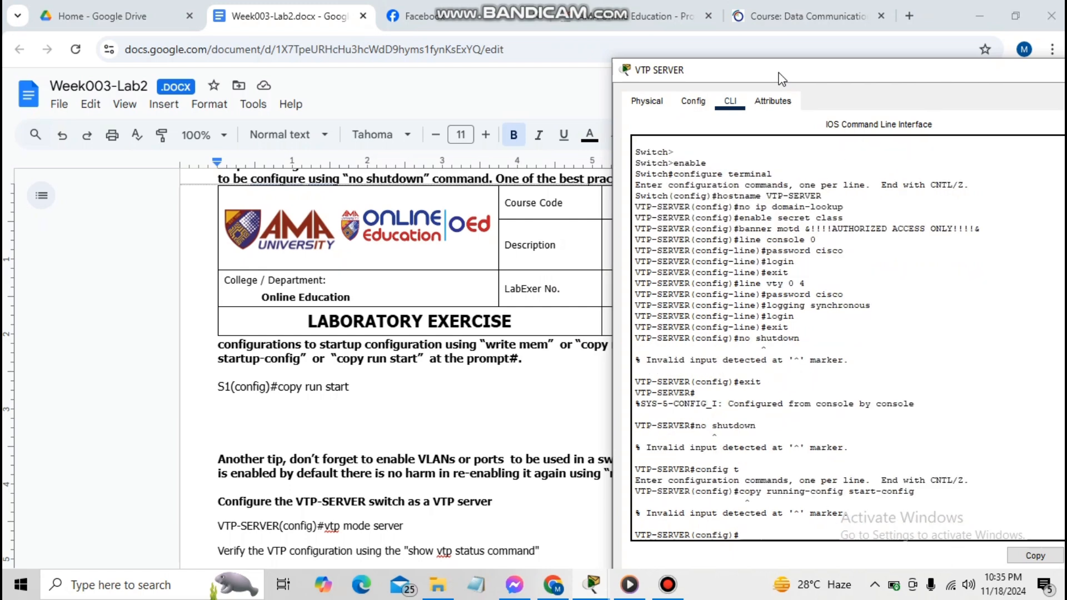
{"action": "type", "text": "copy run start"}
{"action": "key", "text": "Return"}
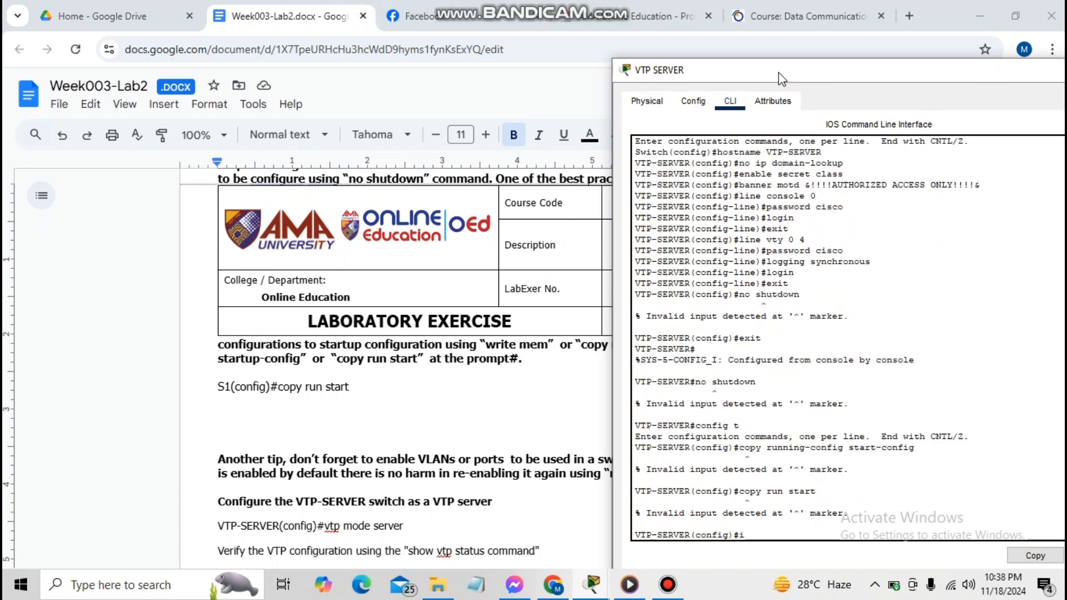
{"action": "type", "text": "interface"}
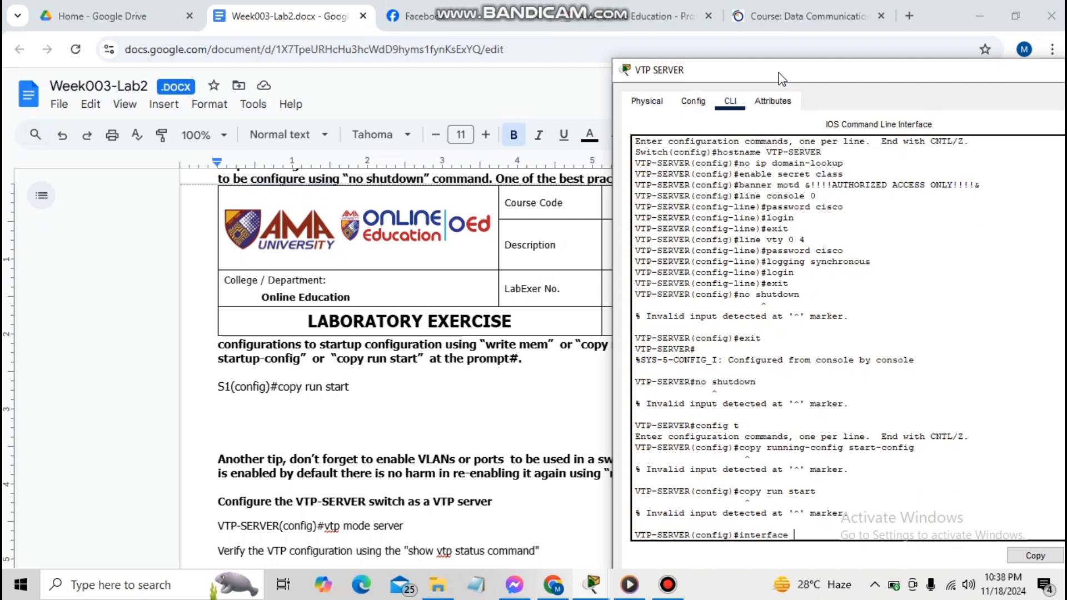
{"action": "type", "text": " range Fastethernert"}
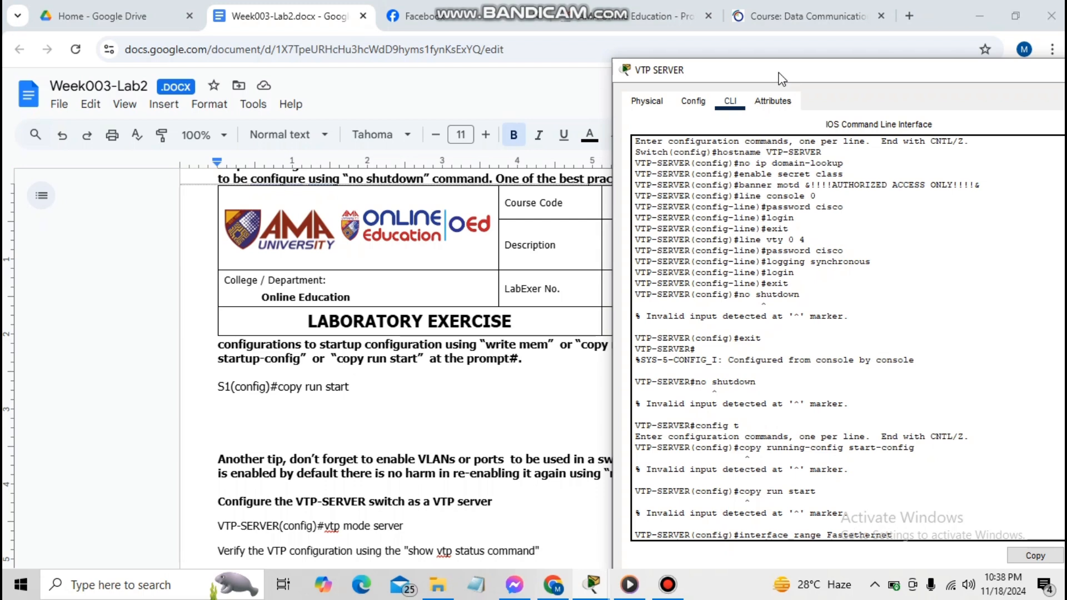
Bring up VTP-SERVER's FastEthernet 0/1 - 24 with no shutdown
{"action": "key", "text": "Delete"}
{"action": "type", "text": "E"}
{"action": "key", "text": "Right"}
{"action": "type", "text": "0/1-424"}
{"action": "key", "text": "Left"}
{"action": "key", "text": "Left"}
{"action": "key", "text": "Right"}
{"action": "key", "text": "Return"}
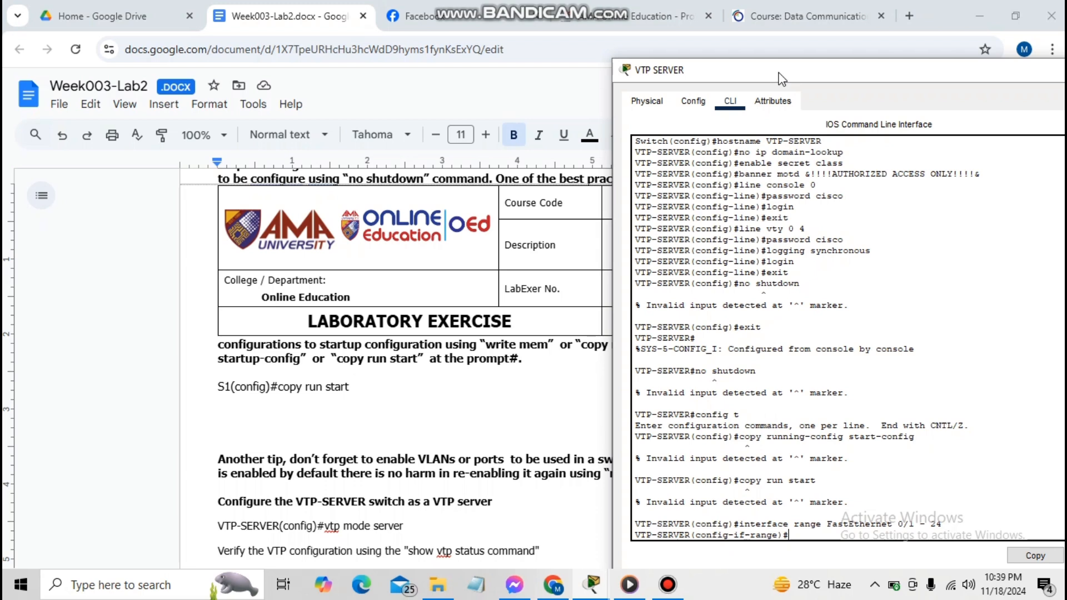
{"action": "type", "text": "no shutdown"}
{"action": "key", "text": "Return"}
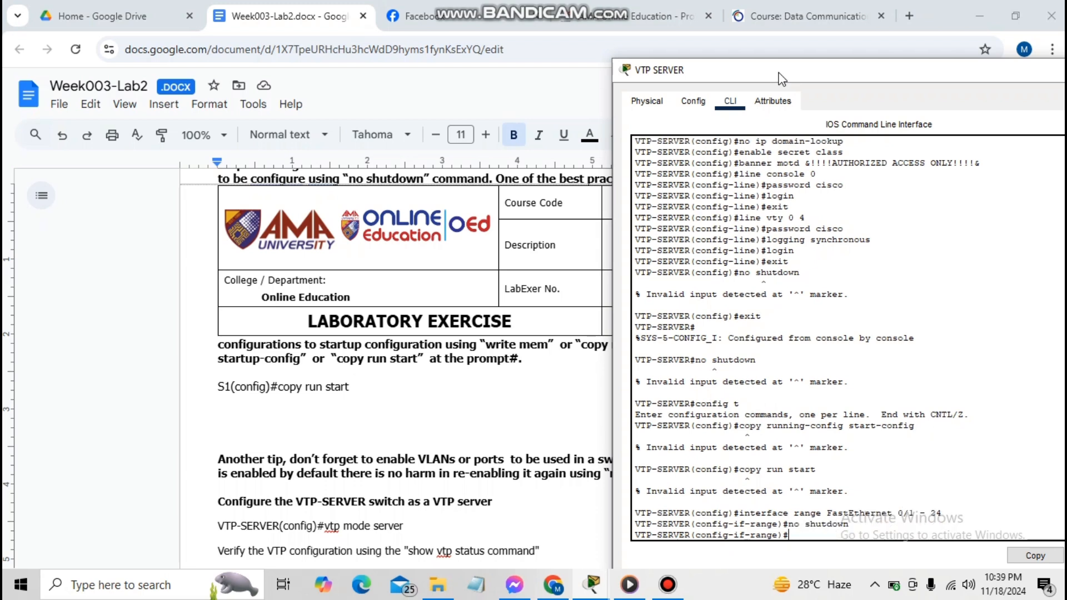
{"action": "type", "text": "exit"}
{"action": "key", "text": "Return"}
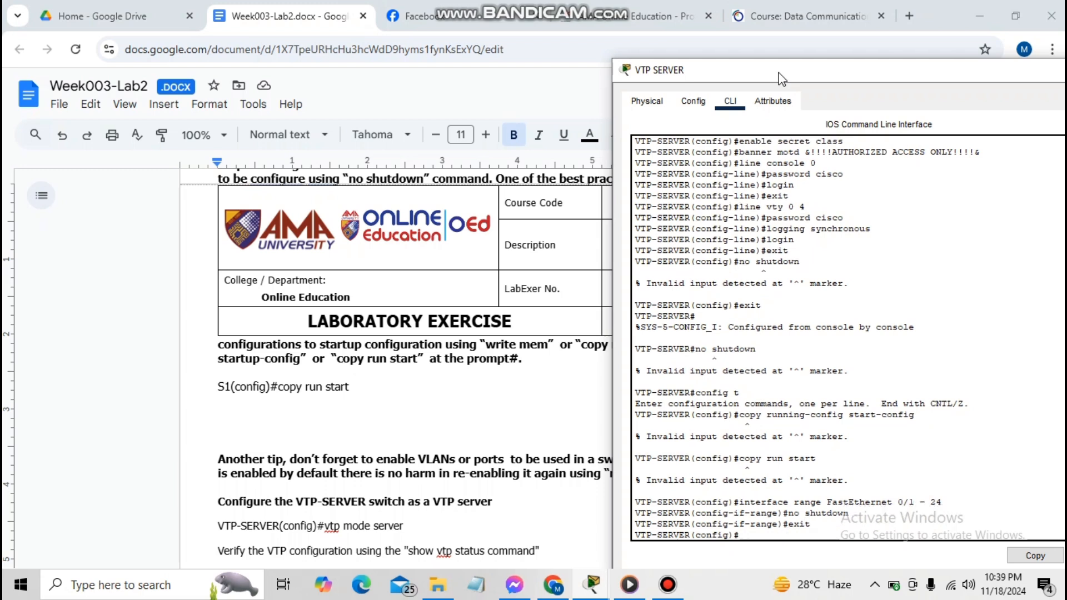
Try copy run start and copy running-config startup-config from configuration mode
{"action": "type", "text": "copy run starr"}
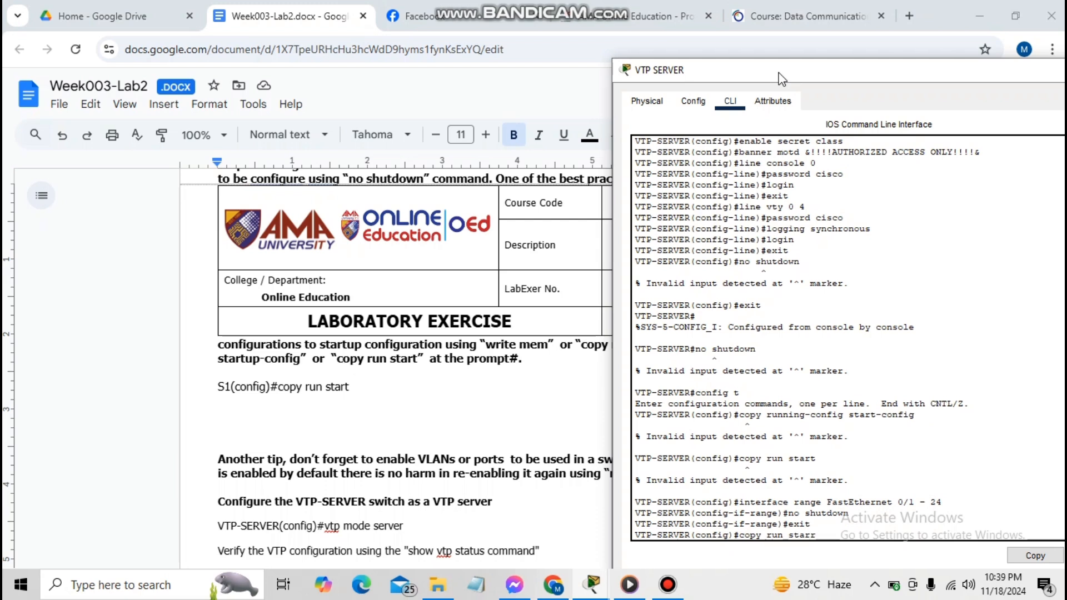
{"action": "key", "text": "Return"}
{"action": "type", "text": "copy "}
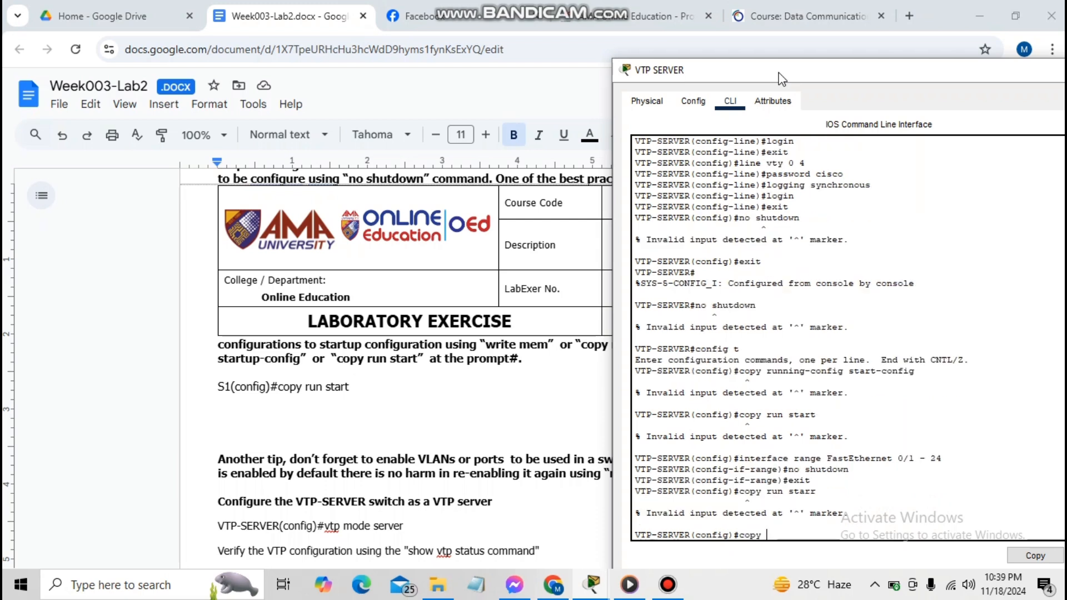
{"action": "type", "text": "run start"}
{"action": "key", "text": "Return"}
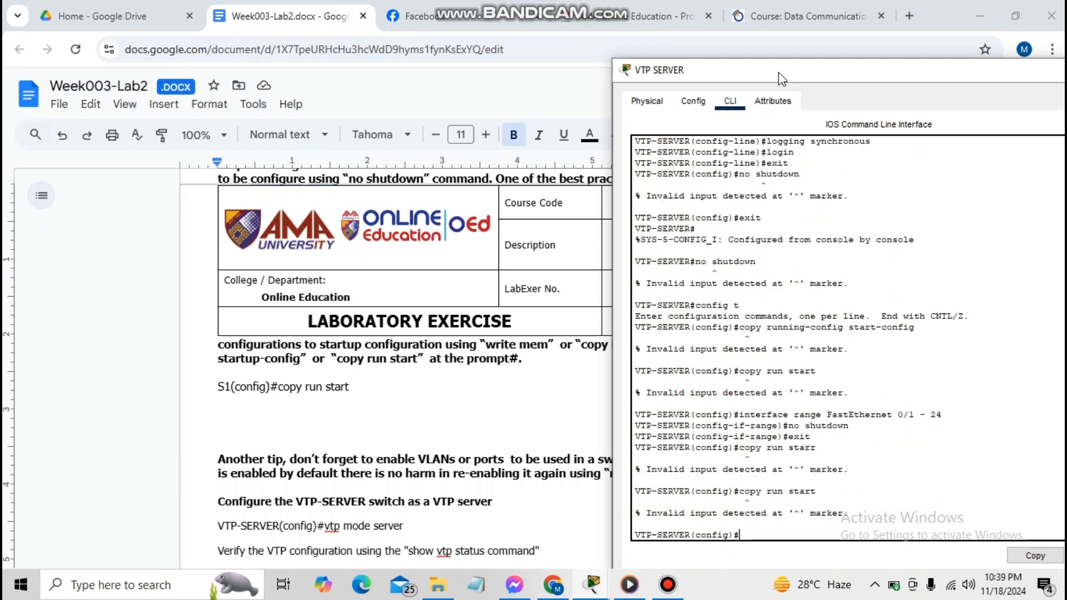
{"action": "type", "text": "co"}
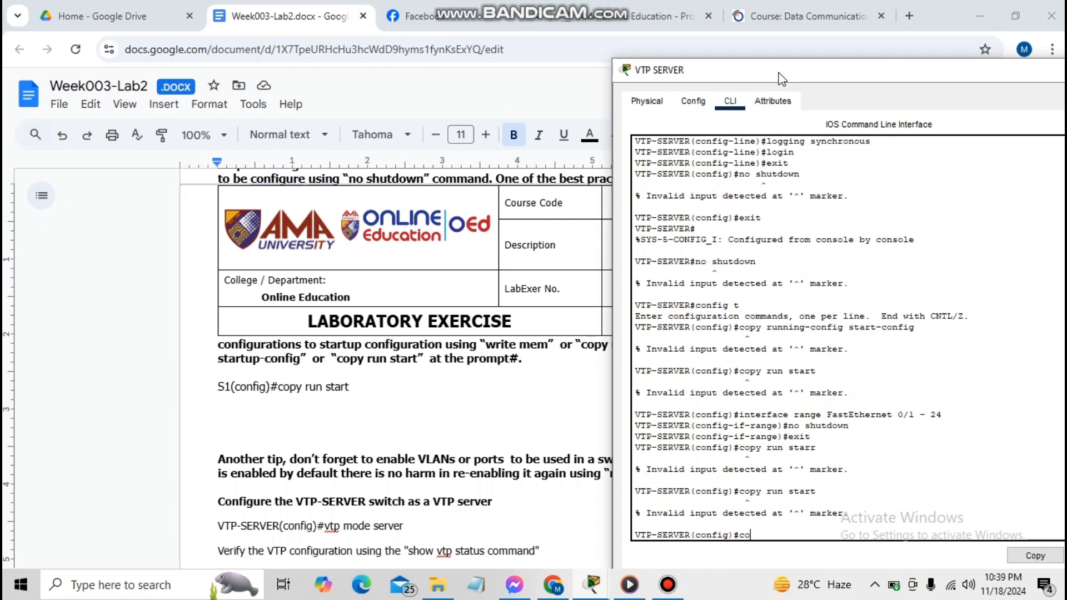
{"action": "type", "text": "py running-config s"}
{"action": "type", "text": "tartu"}
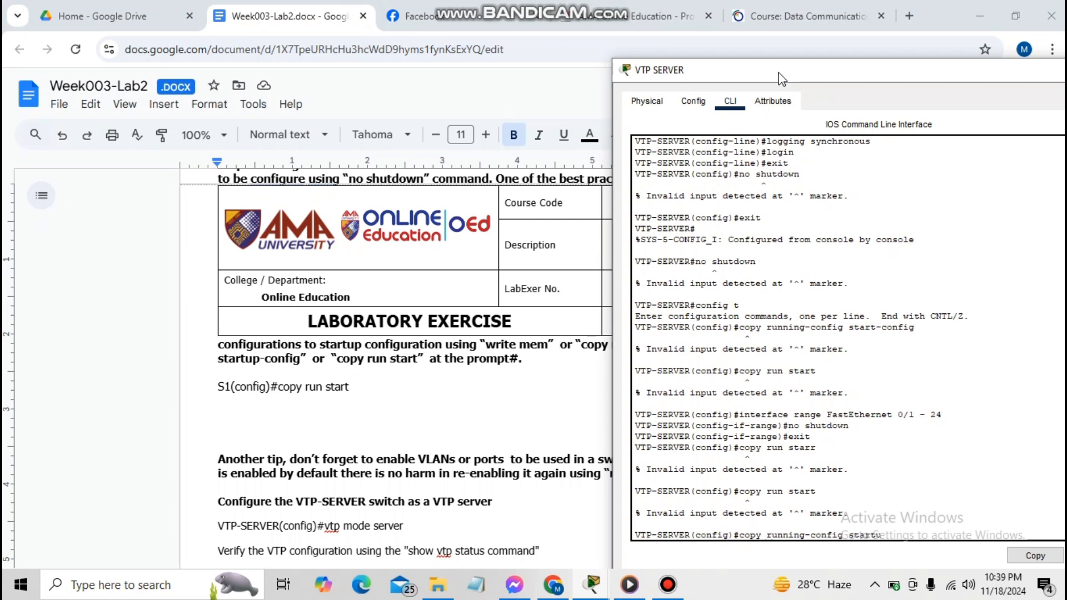
{"action": "type", "text": "p-config"}
{"action": "key", "text": "Return"}
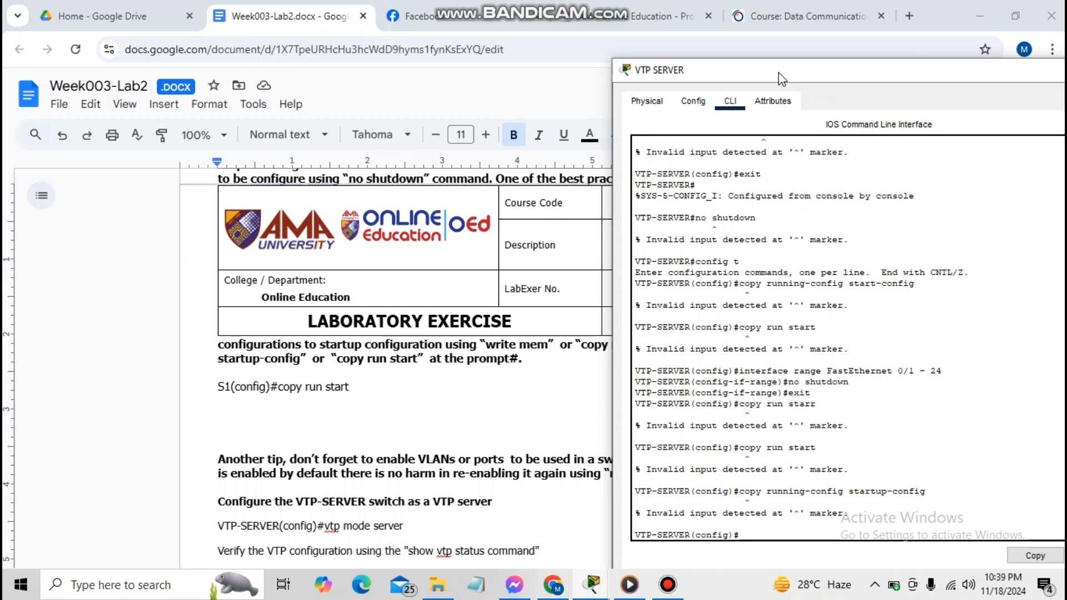
From privileged mode, save VTP-SERVER's running configuration to startup-config with copy run start
{"action": "type", "text": "exit"}
{"action": "key", "text": "Return"}
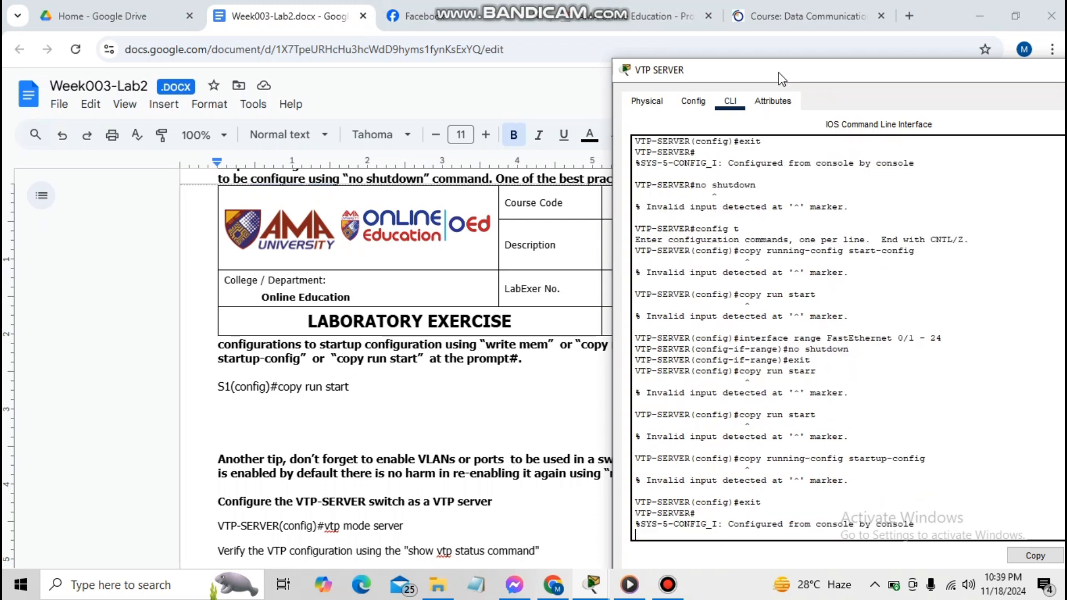
{"action": "key", "text": "Return"}
{"action": "type", "text": "copp"}
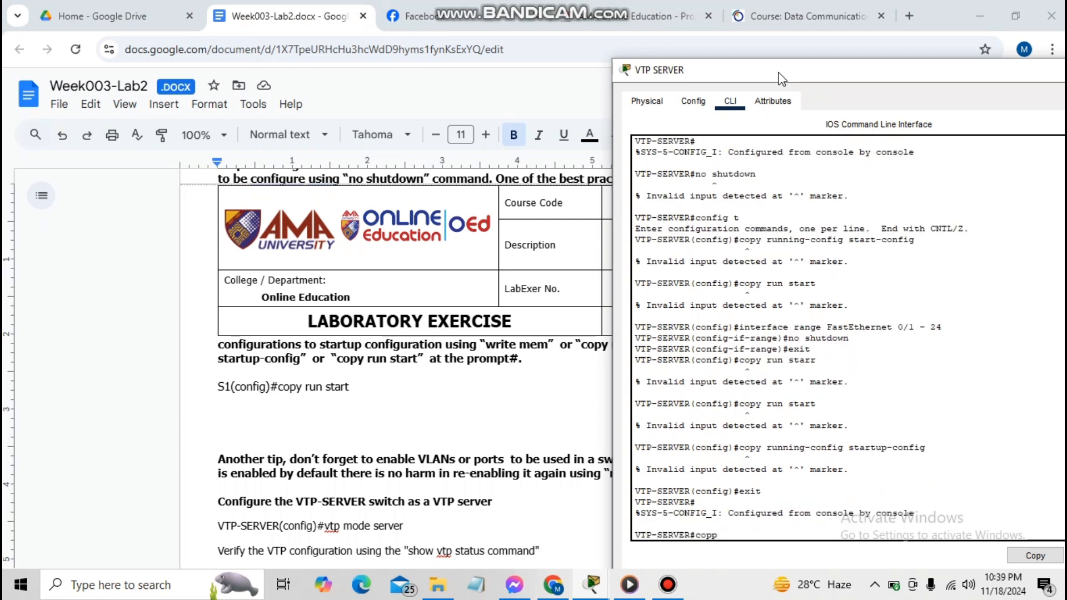
{"action": "key", "text": "BackSpace"}
{"action": "type", "text": "y run start"}
{"action": "key", "text": "Return"}
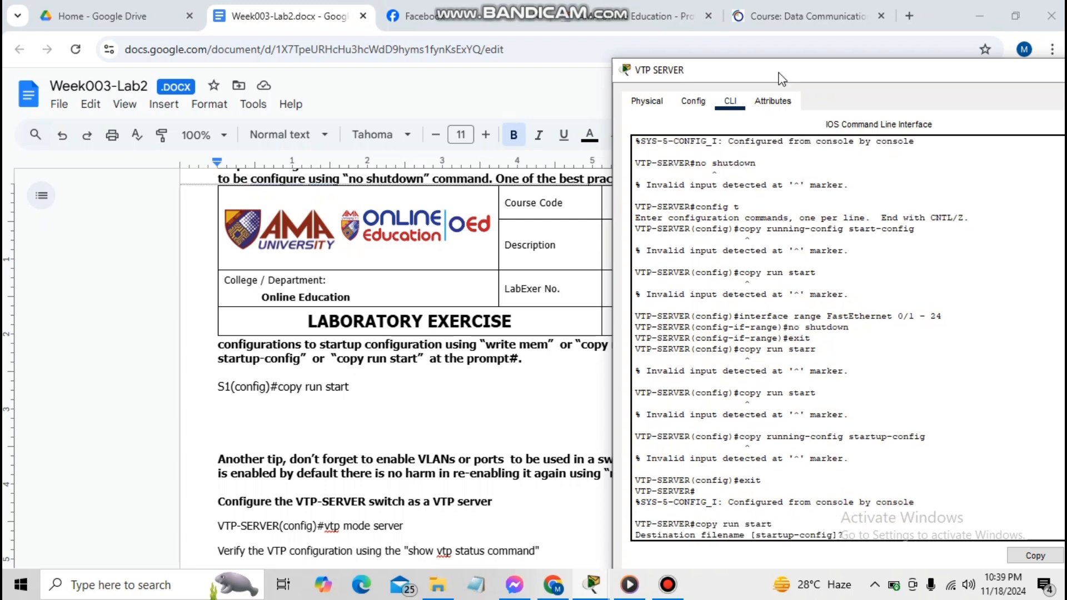
{"action": "key", "text": "Return"}
{"action": "key", "text": "Return"}
{"action": "key", "text": "Return"}
{"action": "key", "text": "Return"}
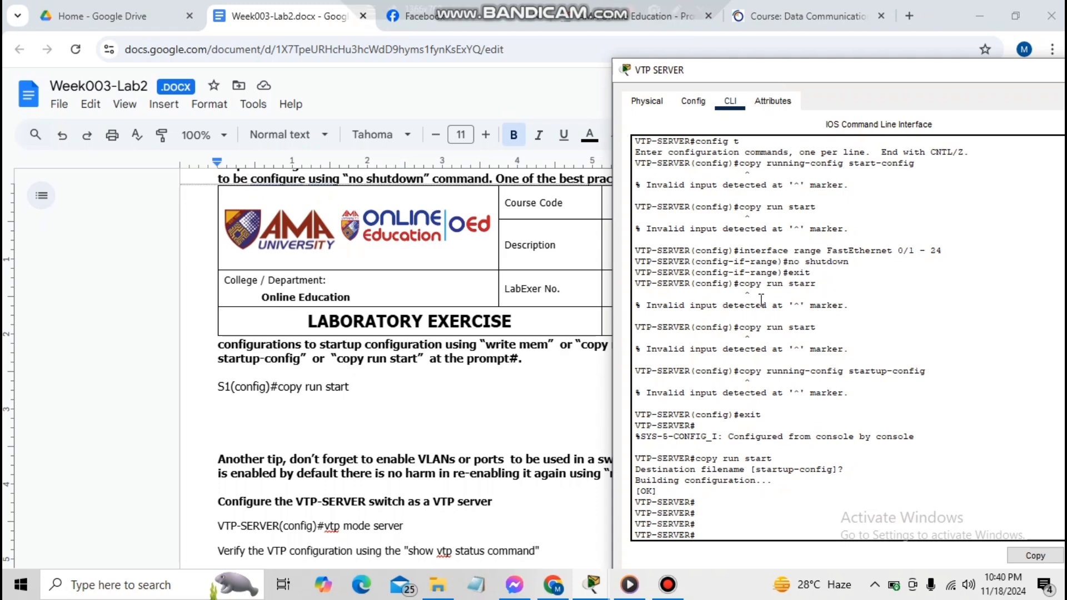
{"action": "key", "text": "alt+Tab"}
Bring up VTP-CLIENT1's FastEthernet 0/1 - 24 with no shutdown
{"action": "type", "text": "interface rnag"}
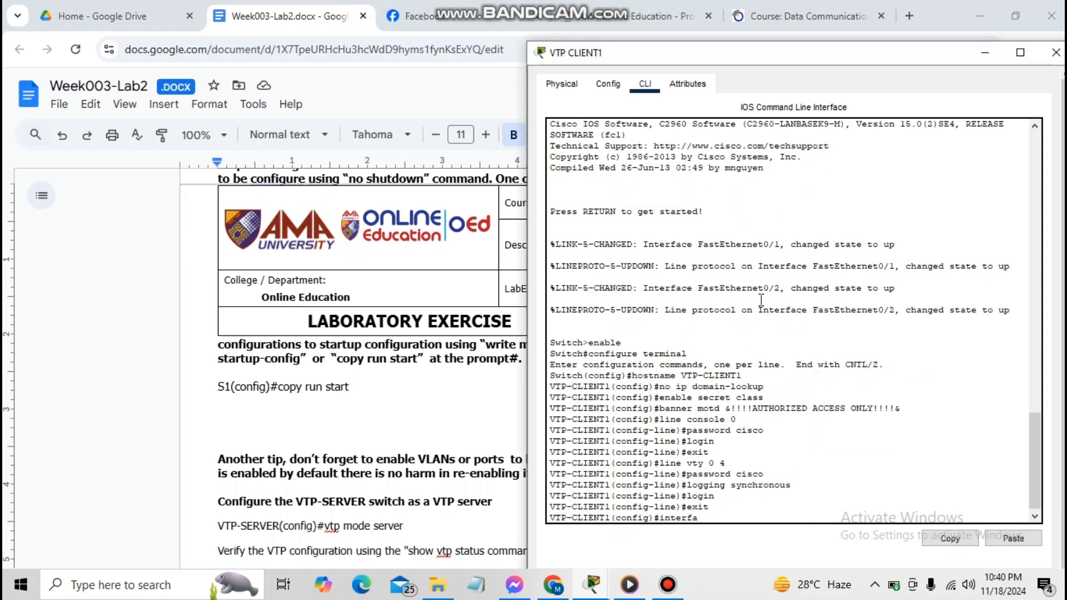
{"action": "key", "text": "BackSpace"}
{"action": "key", "text": "BackSpace"}
{"action": "key", "text": "BackSpace"}
{"action": "type", "text": "ange"}
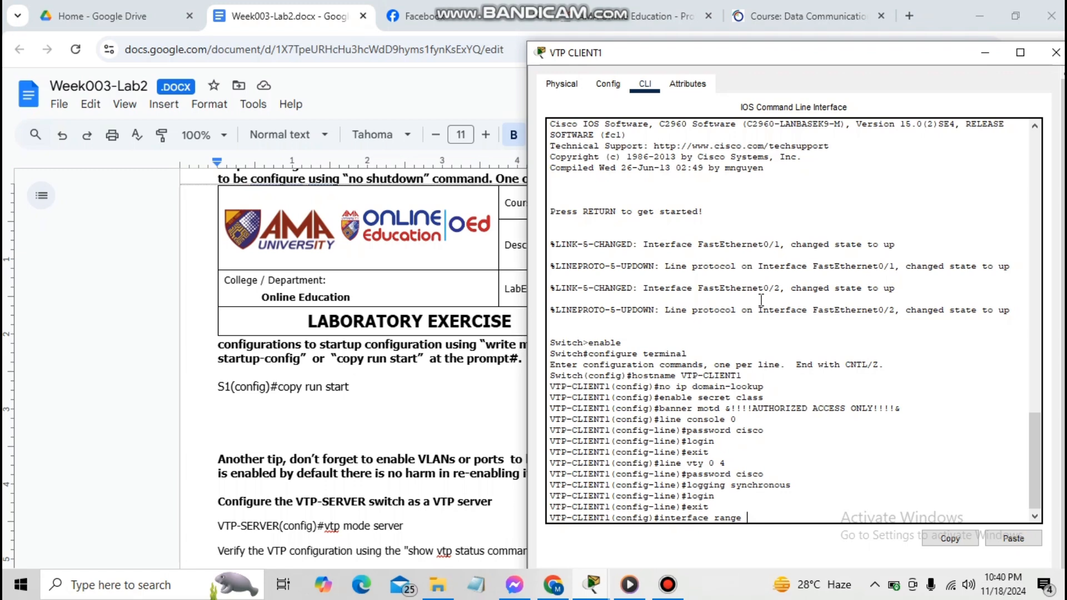
{"action": "type", "text": " FastEthernet 0/1 - 24"}
{"action": "key", "text": "Return"}
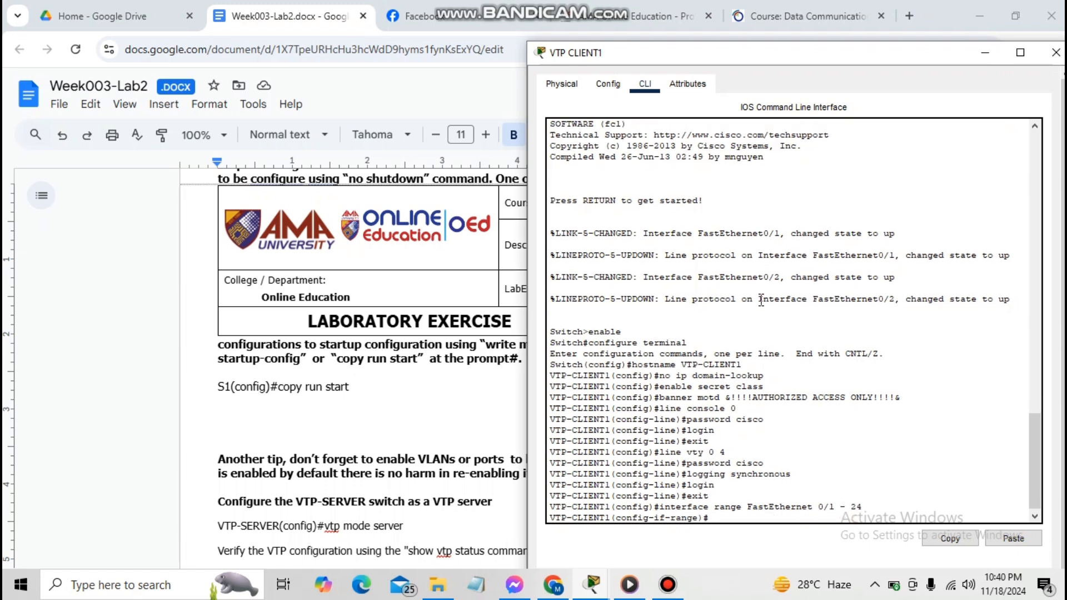
{"action": "type", "text": "no shutdown"}
{"action": "key", "text": "Return"}
{"action": "type", "text": "exit"}
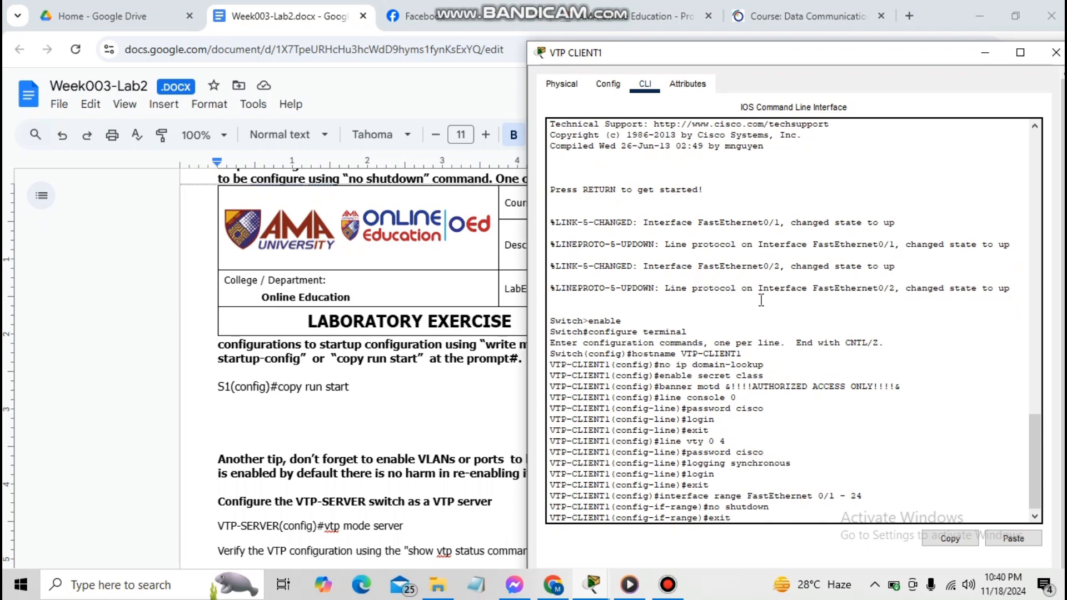
{"action": "key", "text": "Return"}
Return to privileged mode and save VTP-CLIENT1's running configuration to startup-config
{"action": "type", "text": "exi"}
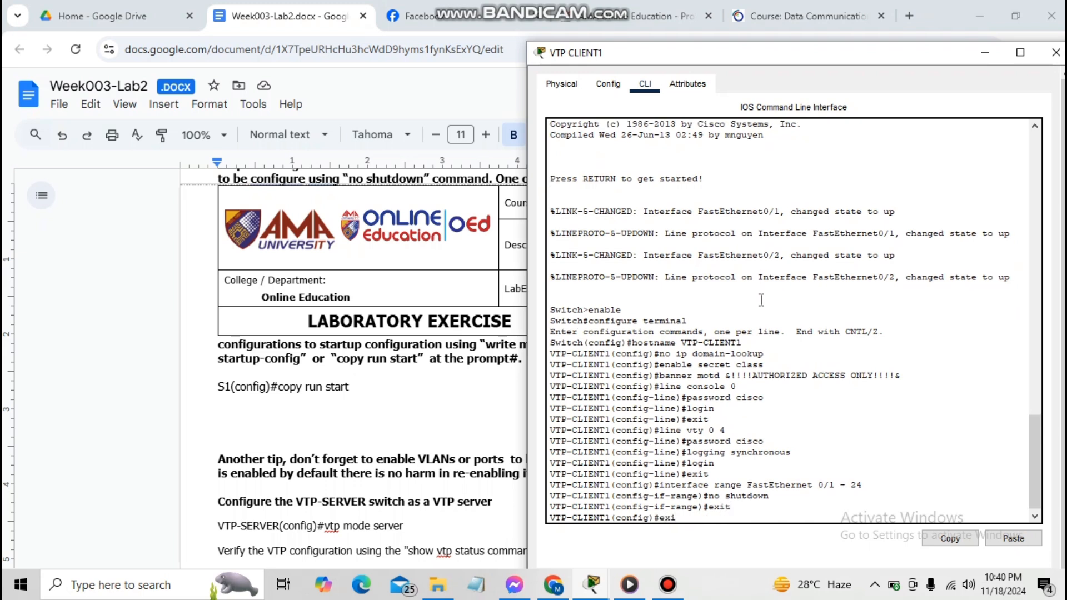
{"action": "type", "text": "t"}
{"action": "key", "text": "Return"}
{"action": "key", "text": "Return"}
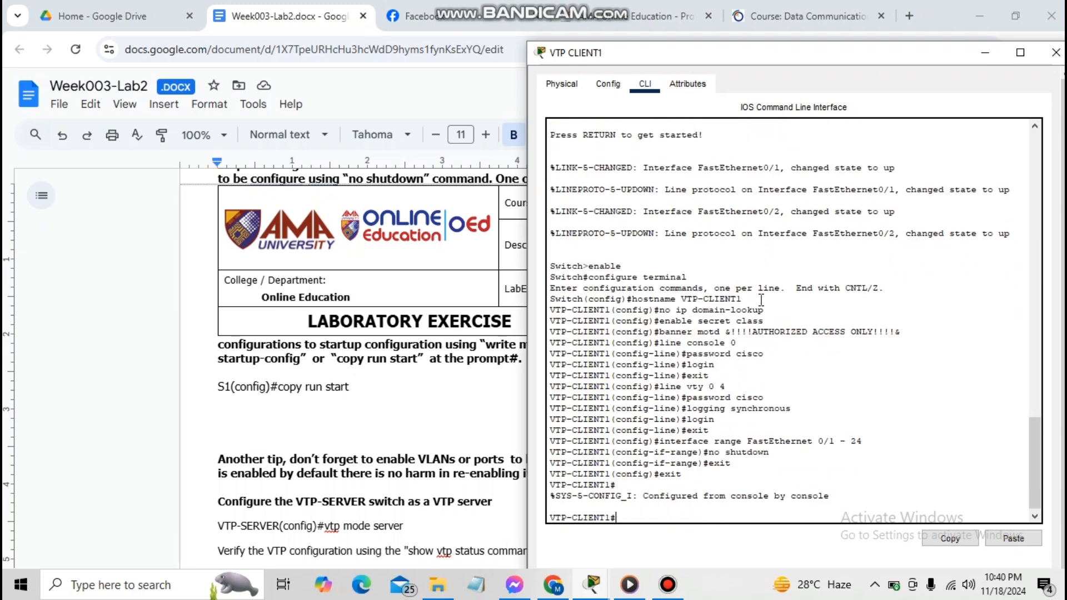
{"action": "type", "text": "copy run sr"}
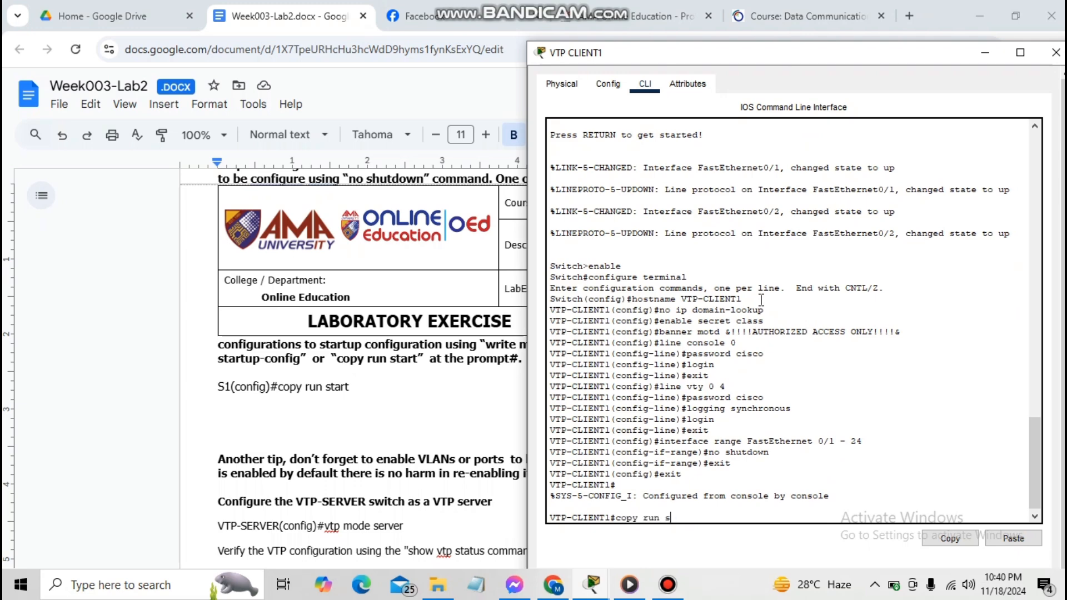
{"action": "type", "text": "tart"}
{"action": "key", "text": "Return"}
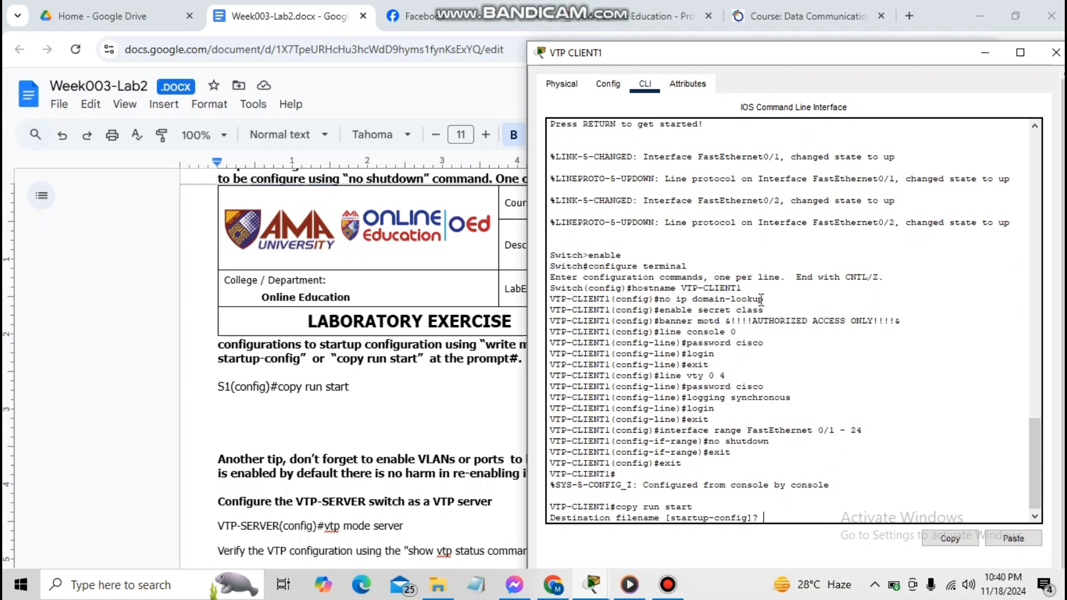
{"action": "key", "text": "Return"}
{"action": "key", "text": "Return"}
{"action": "key", "text": "Return"}
{"action": "key", "text": "Return"}
{"action": "key", "text": "Return"}
{"action": "key", "text": "Return"}
On VTP-CLIENT2, select interface range FastEthernet 0/1 - 24 and apply no shutdown
{"action": "key", "text": "alt+Tab"}
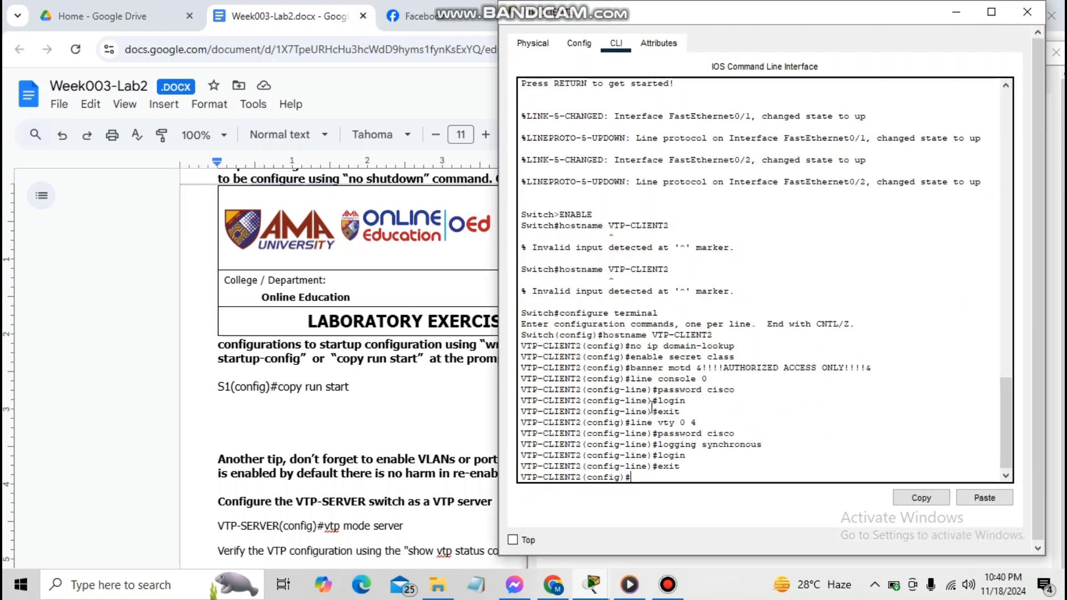
{"action": "type", "text": "interface range FAst"}
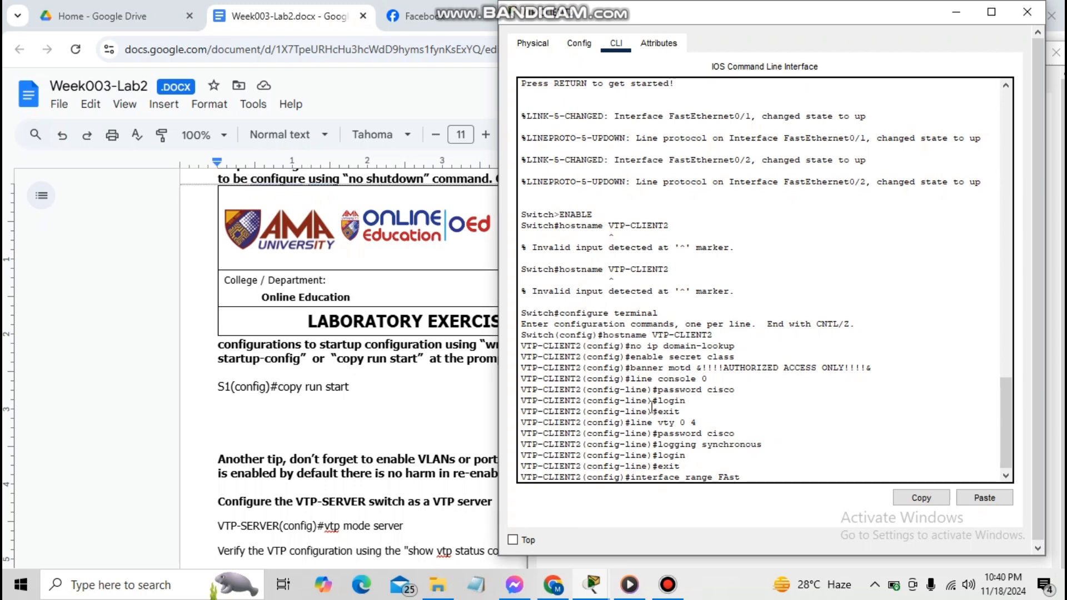
{"action": "key", "text": "BackSpace"}
{"action": "key", "text": "BackSpace"}
{"action": "key", "text": "BackSpace"}
{"action": "type", "text": "astEthe"}
{"action": "type", "text": "rnet"}
{"action": "type", "text": " 01/24"}
{"action": "key", "text": "Left"}
{"action": "key", "text": "Left"}
{"action": "key", "text": "Left"}
{"action": "key", "text": "Left"}
{"action": "type", "text": "/"}
{"action": "key", "text": "Right"}
{"action": "key", "text": "BackSpace"}
{"action": "type", "text": "-"}
{"action": "key", "text": "Return"}
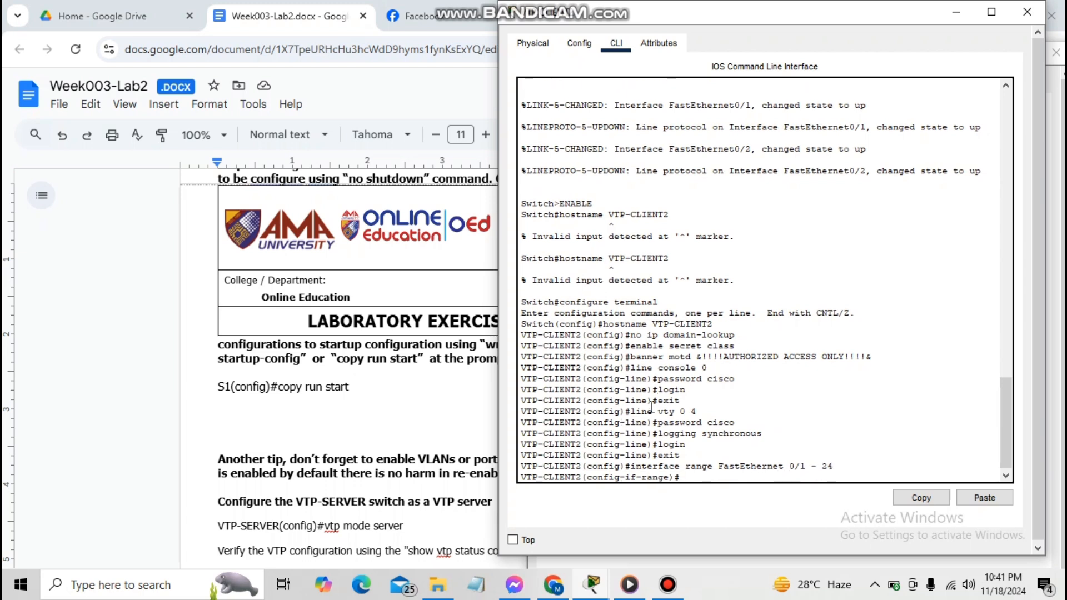
{"action": "type", "text": "no shutdown"}
{"action": "key", "text": "Return"}
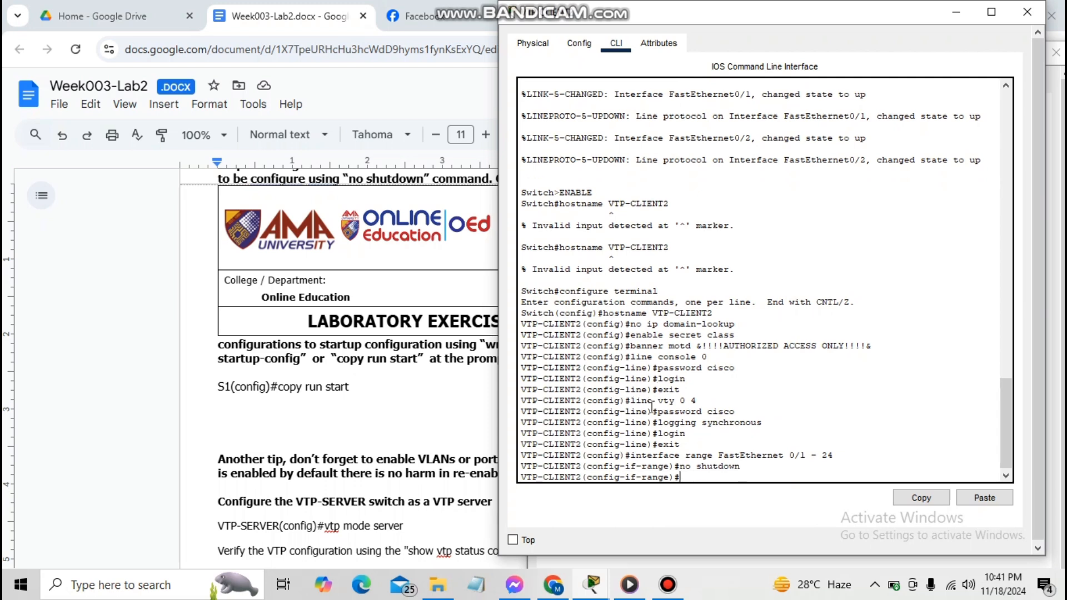
Exit configuration mode and save the running configuration to startup-config with copy run start
{"action": "type", "text": "exit"}
{"action": "key", "text": "Return"}
{"action": "type", "text": "exit"}
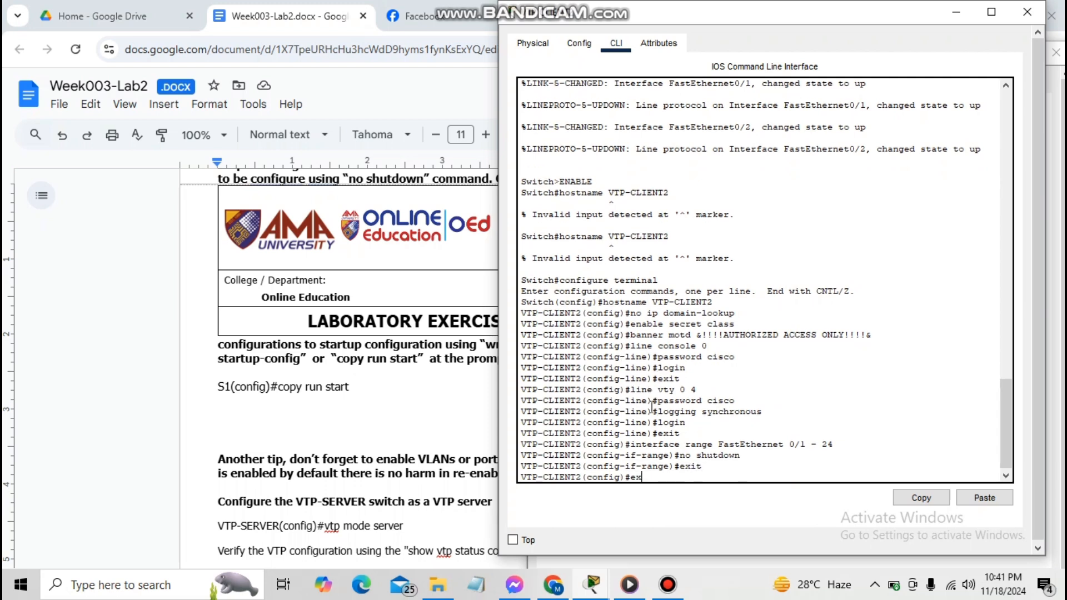
{"action": "key", "text": "Return"}
{"action": "key", "text": "Return"}
{"action": "key", "text": "Return"}
{"action": "key", "text": "Return"}
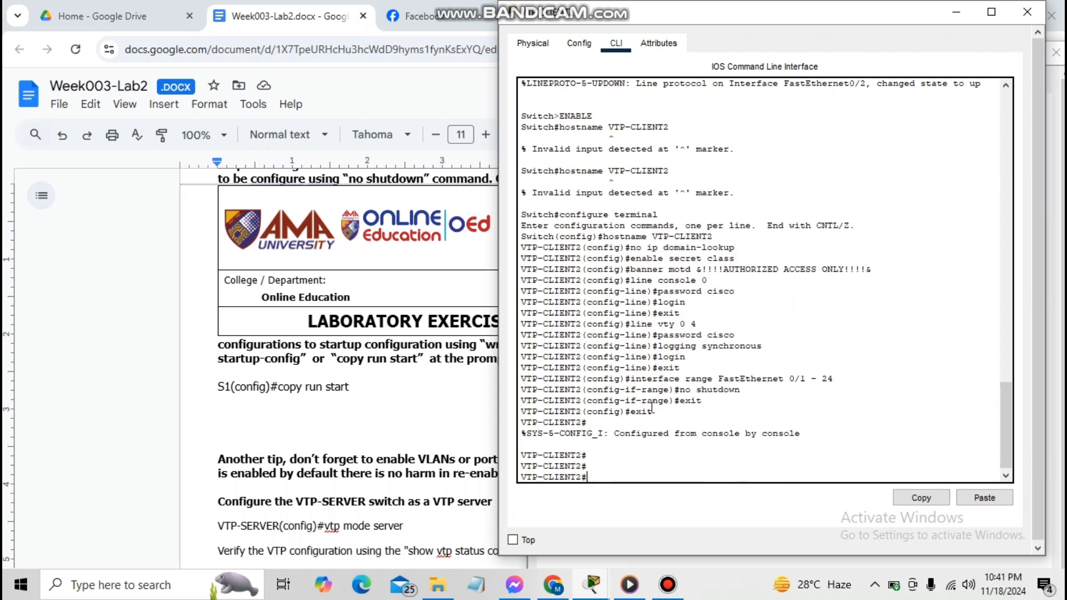
{"action": "type", "text": "copy r"}
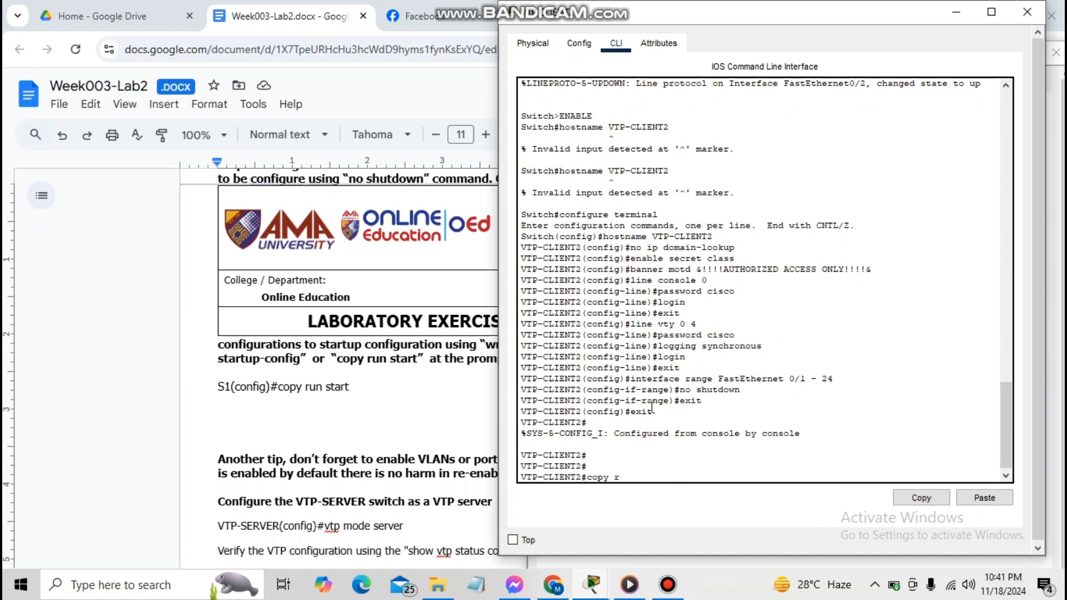
{"action": "type", "text": "un start"}
{"action": "key", "text": "Return"}
{"action": "key", "text": "Return"}
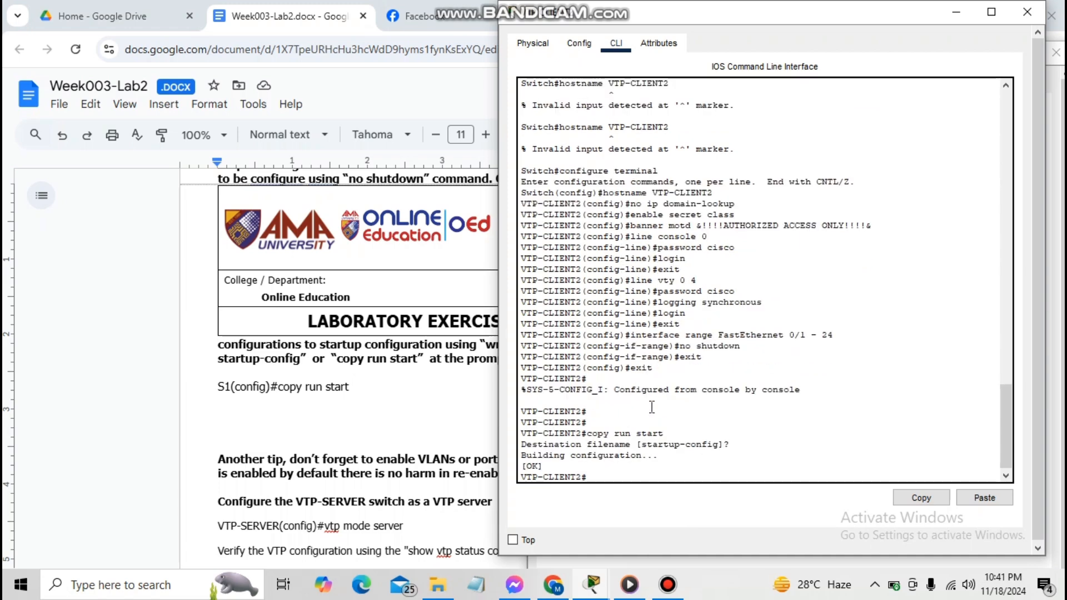
{"action": "key", "text": "Return"}
{"action": "key", "text": "Return"}
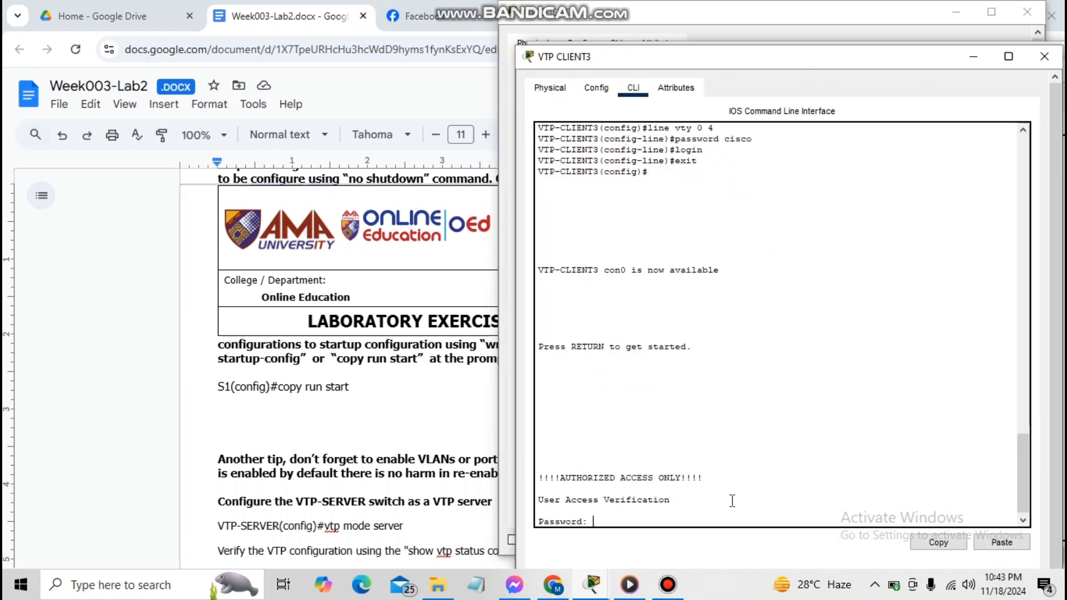
Log in to VTP-CLIENT3, enter privileged mode, and enter global configuration mode
{"action": "key", "text": "Return"}
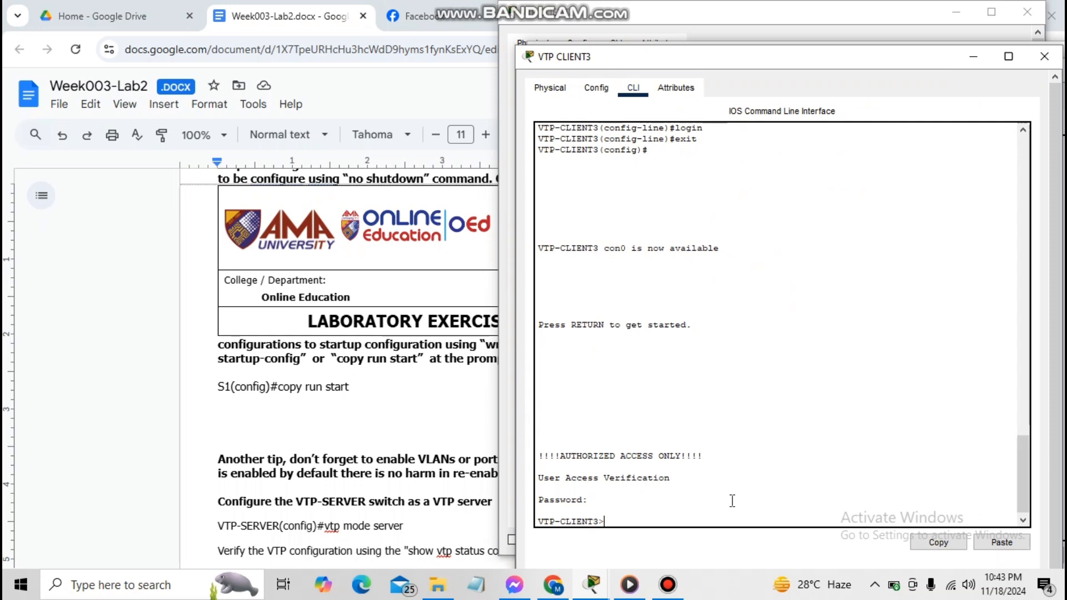
{"action": "type", "text": "enable"}
{"action": "key", "text": "Return"}
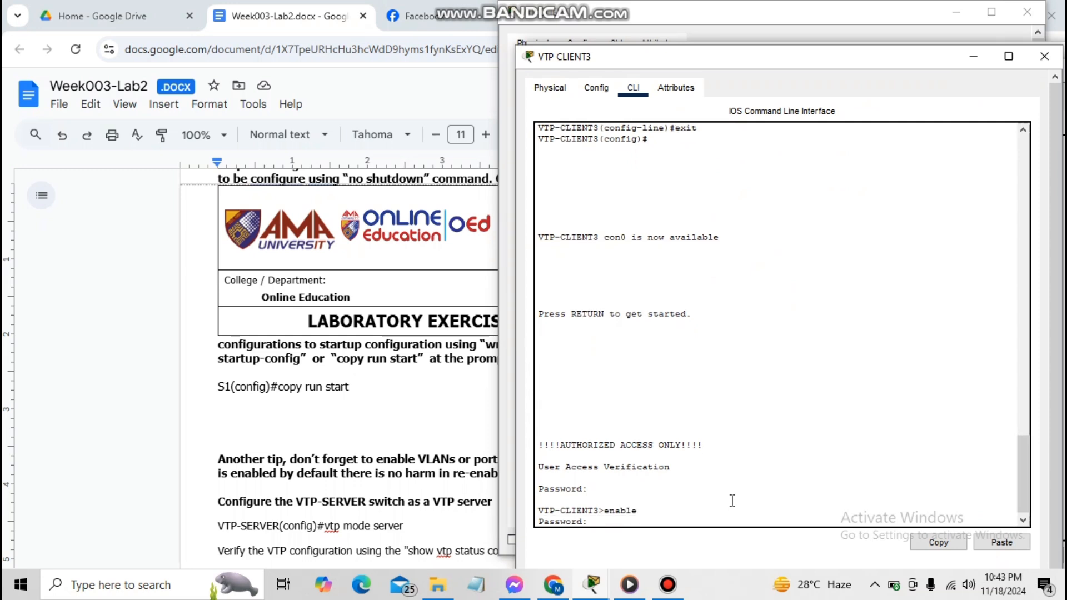
{"action": "key", "text": "Return"}
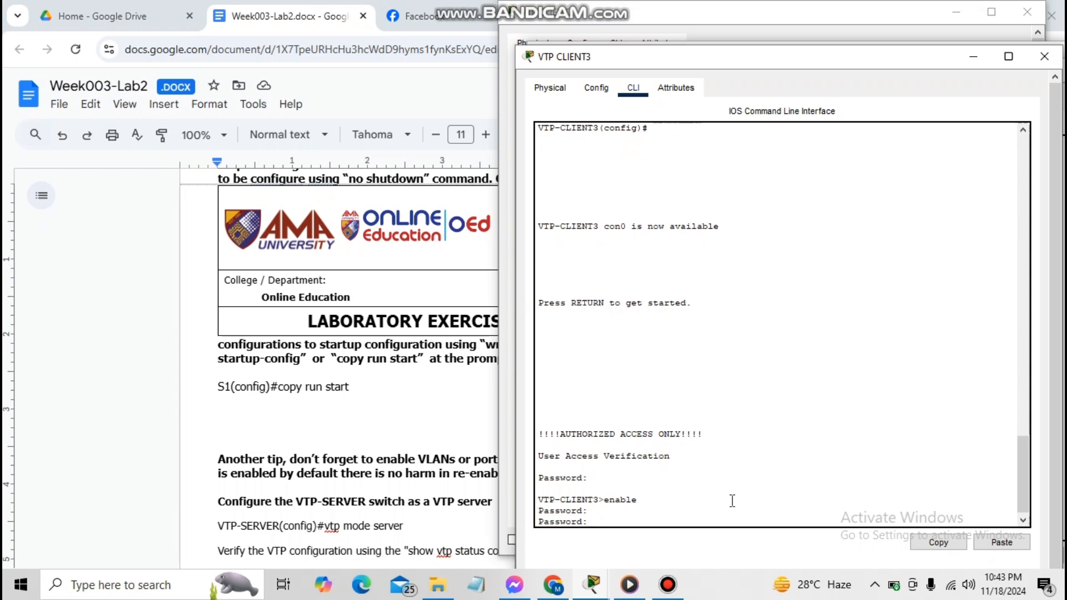
{"action": "key", "text": "Return"}
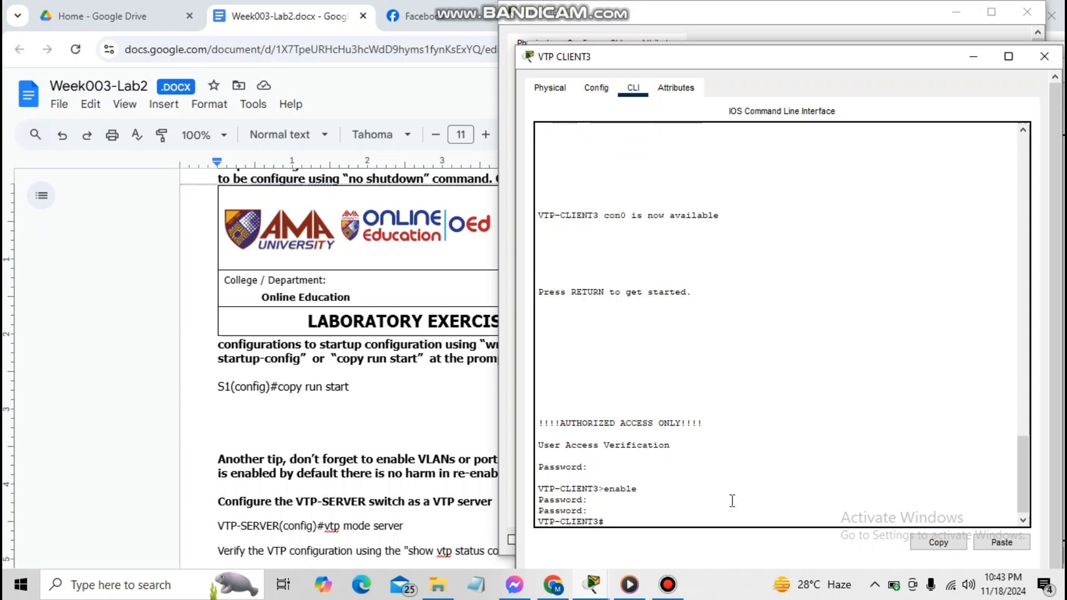
{"action": "type", "text": "config t"}
{"action": "key", "text": "Return"}
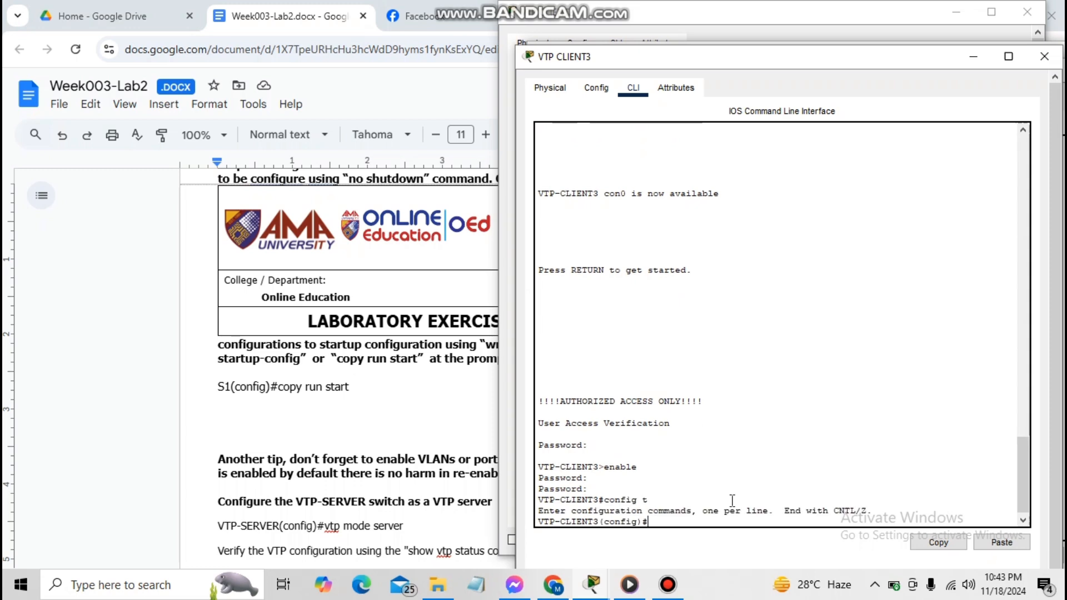
Bring up FastEthernet 0/1 - 24 on VTP-CLIENT3 with no shutdown
{"action": "type", "text": "interface range Fa"}
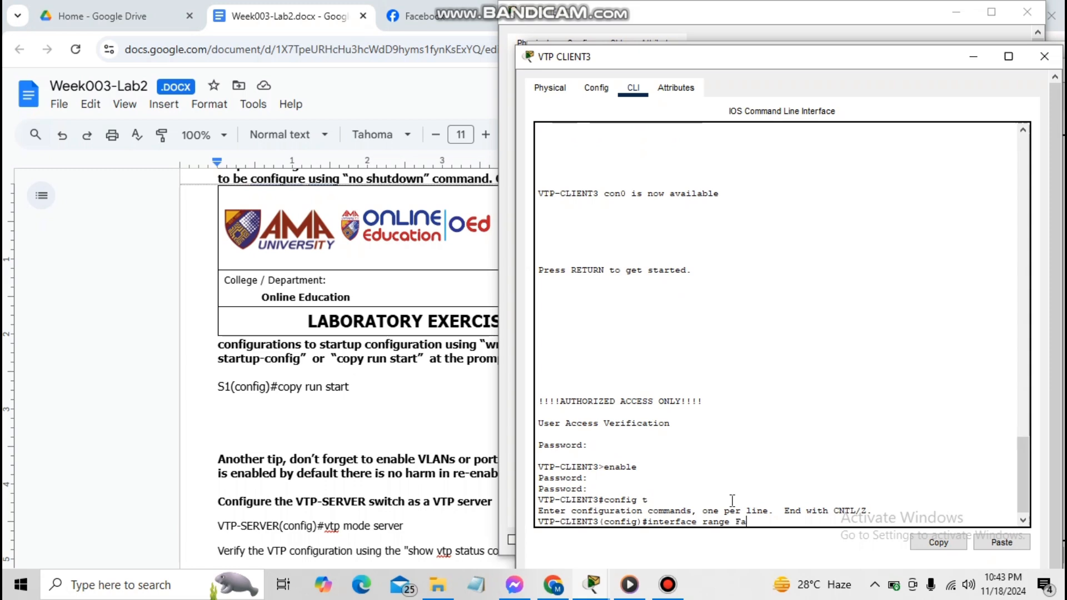
{"action": "type", "text": "stTe"}
{"action": "key", "text": "BackSpace"}
{"action": "type", "text": "Ethernet 0/1"}
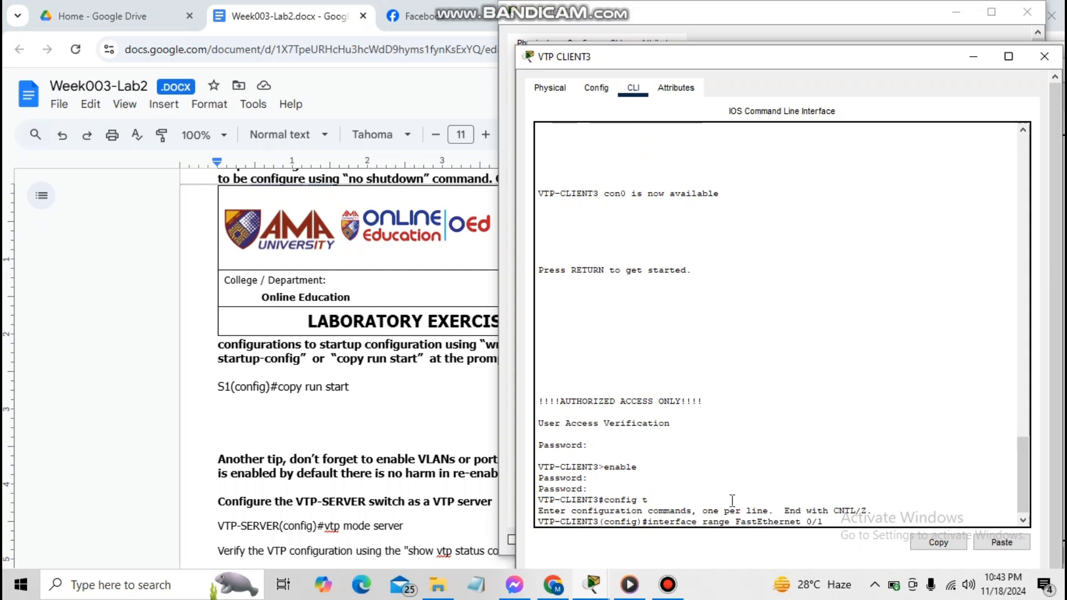
{"action": "type", "text": " - 24"}
{"action": "key", "text": "Return"}
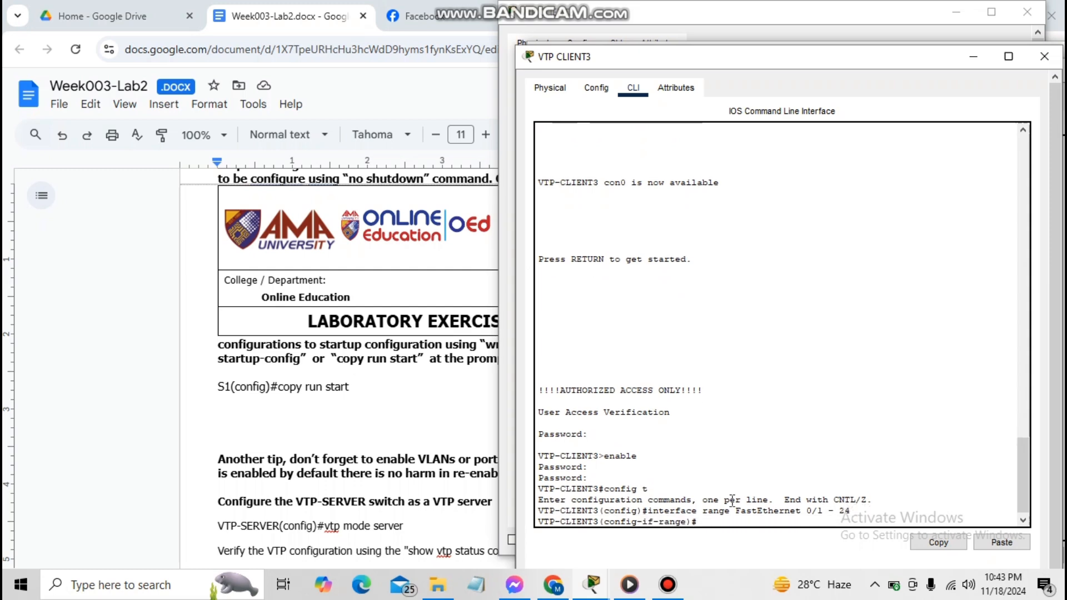
{"action": "type", "text": "no shutdown"}
{"action": "key", "text": "Return"}
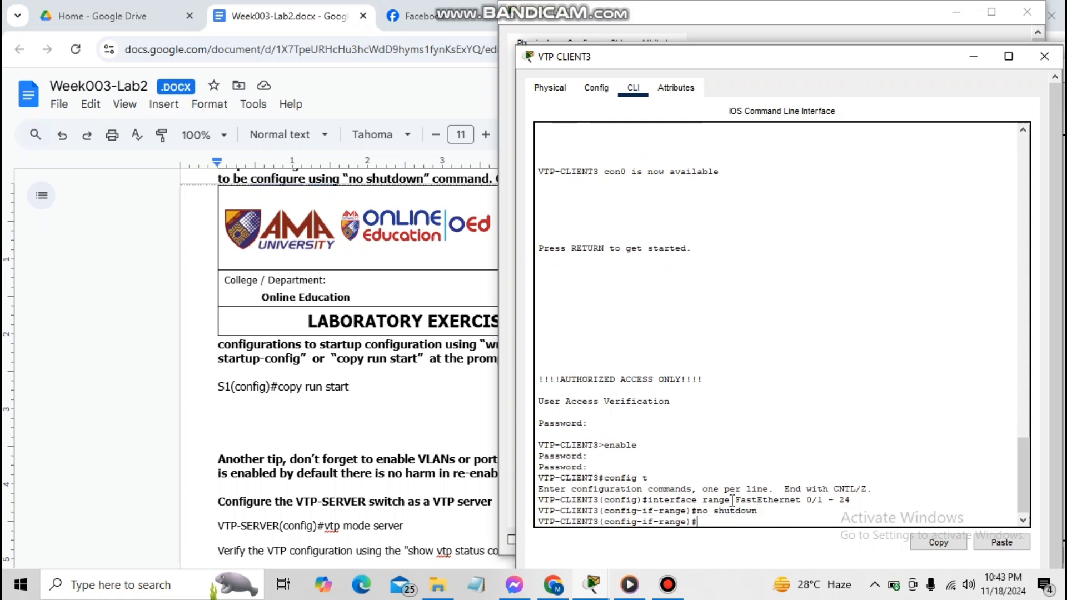
Exit configuration mode, save with copy run start, and return to the Week003-Lab2 document
{"action": "type", "text": "exit"}
{"action": "key", "text": "Return"}
{"action": "type", "text": "exit"}
{"action": "key", "text": "Return"}
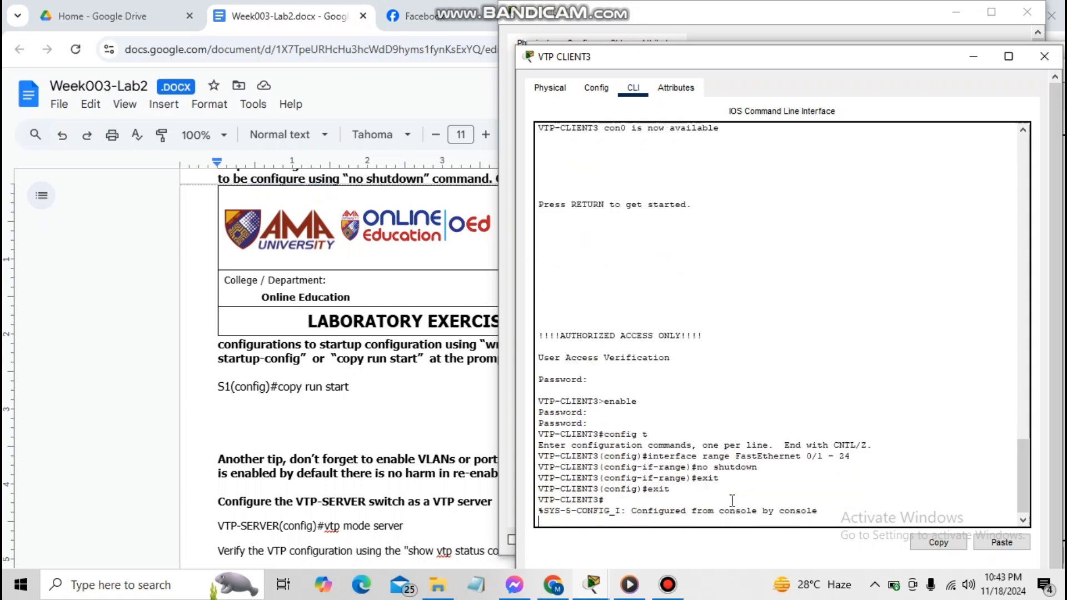
{"action": "type", "text": "co"}
{"action": "key", "text": "Return"}
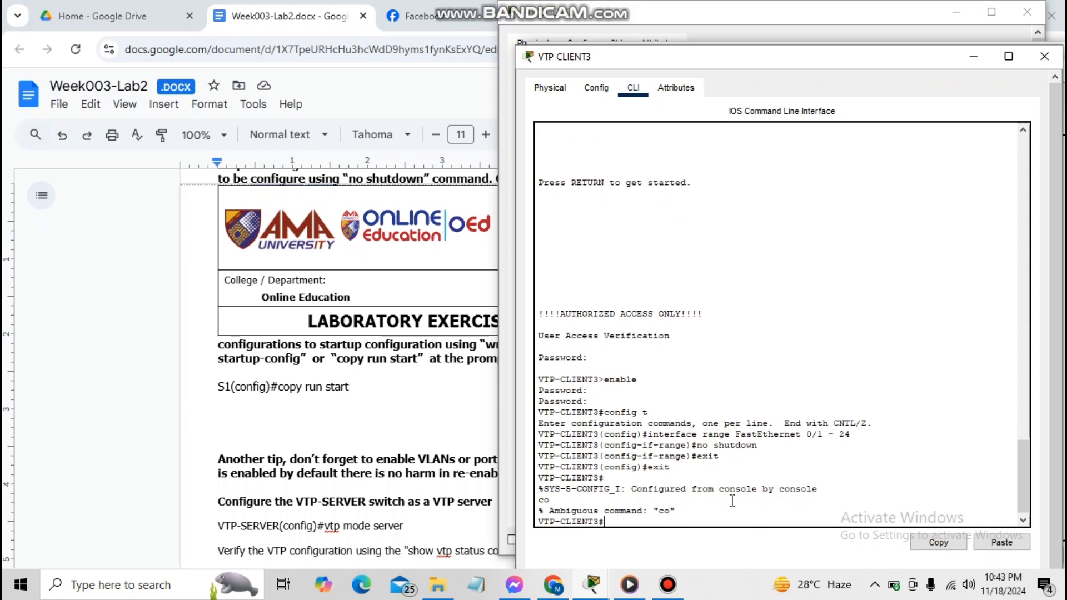
{"action": "type", "text": "copy run start"}
{"action": "key", "text": "Return"}
{"action": "key", "text": "Return"}
{"action": "key", "text": "Return"}
{"action": "key", "text": "Return"}
{"action": "key", "text": "Return"}
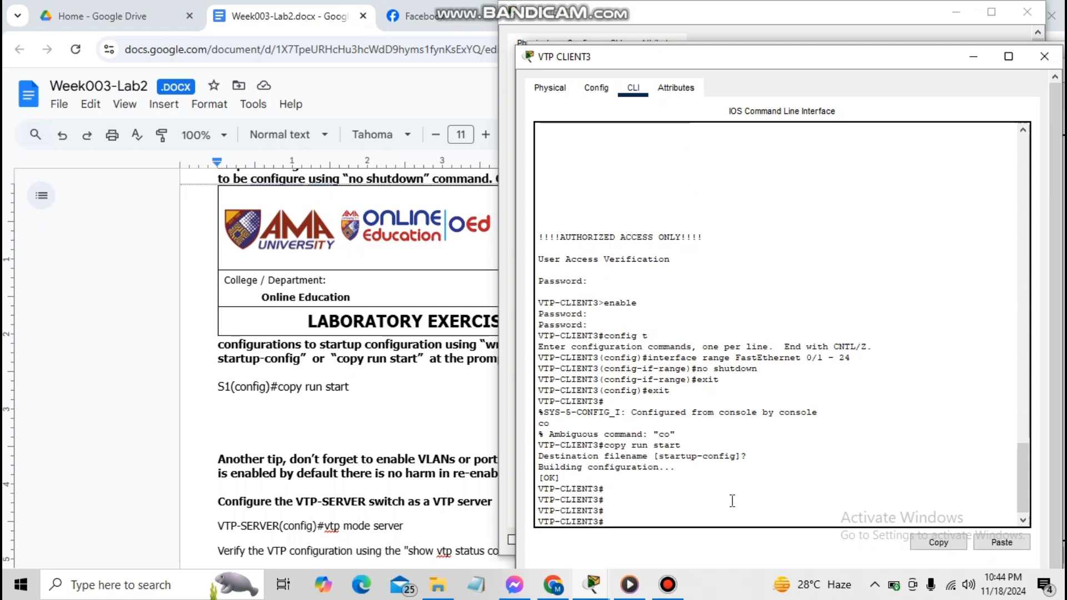
{"action": "key", "text": "alt+Tab"}
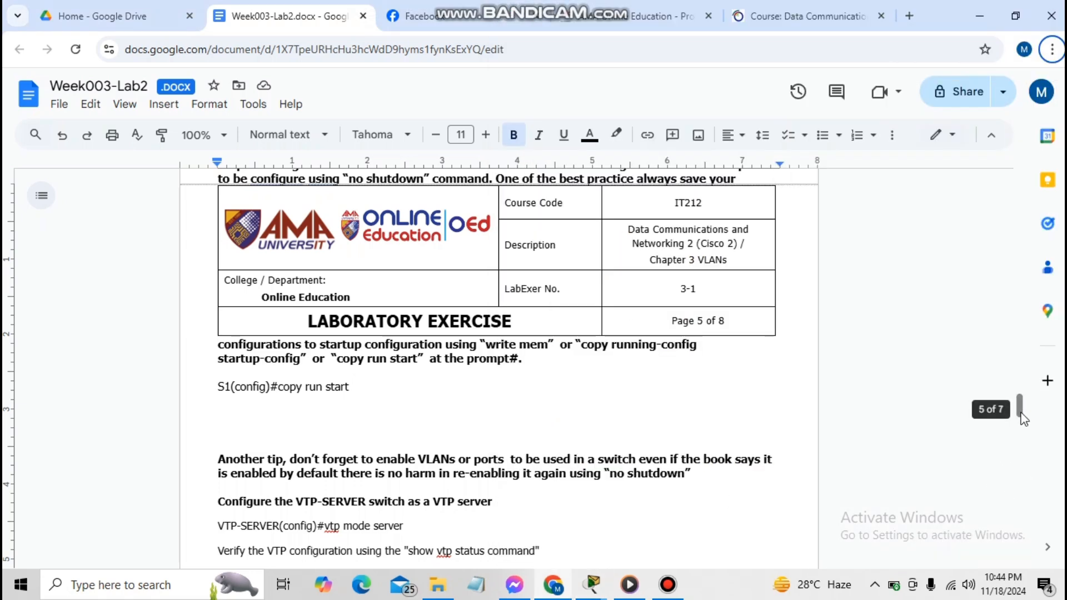
{"action": "left_click_drag", "start_coordinate": [1025, 420], "coordinate": [1024, 412]}
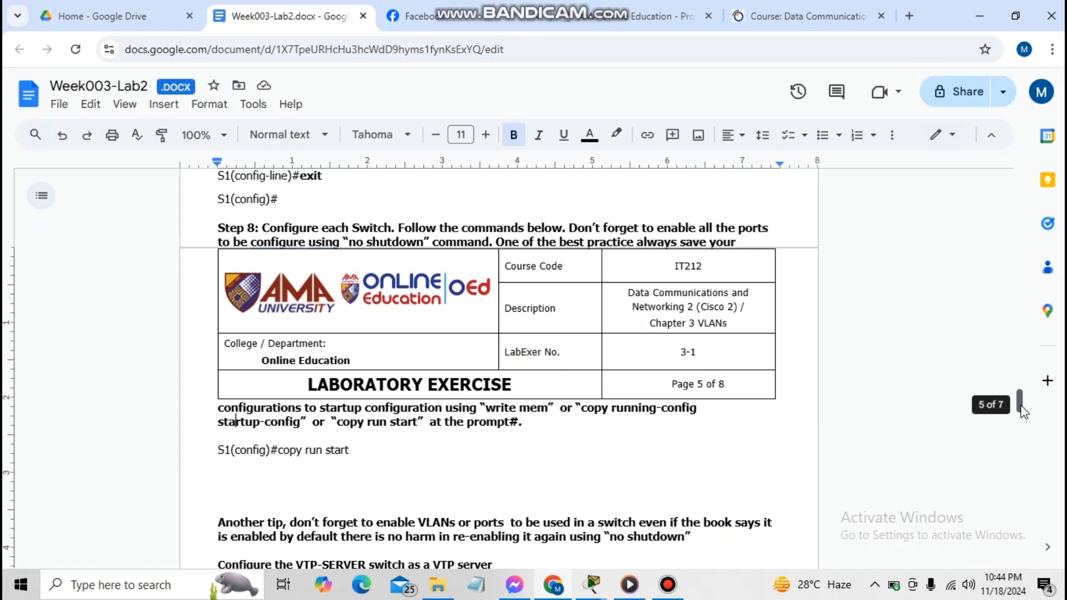
{"action": "left_click_drag", "start_coordinate": [1025, 412], "coordinate": [1025, 423]}
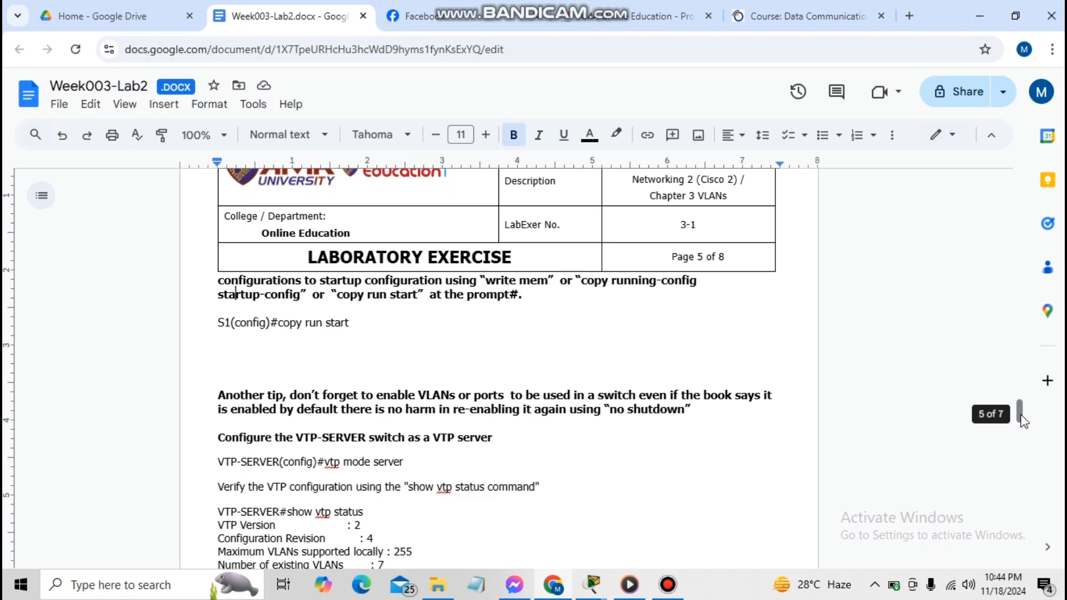
{"action": "left_click_drag", "start_coordinate": [1024, 423], "coordinate": [1026, 427]}
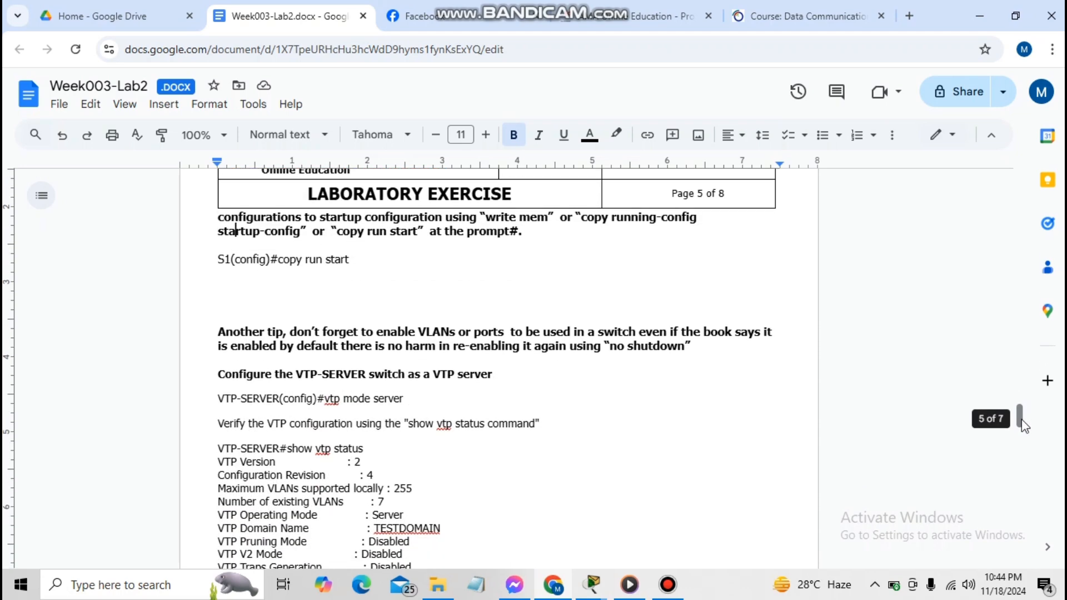
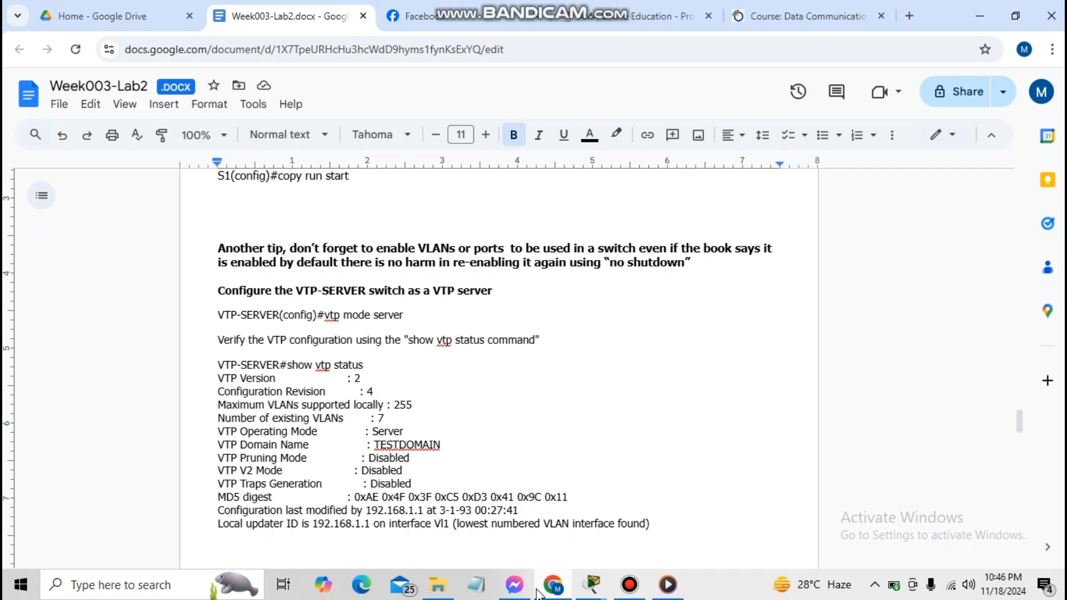
Put VTP-SERVER in VTP server mode and show its status: Server mode, 5 VLANs, revision 0
{"action": "mouse_move", "coordinate": [605, 592]}
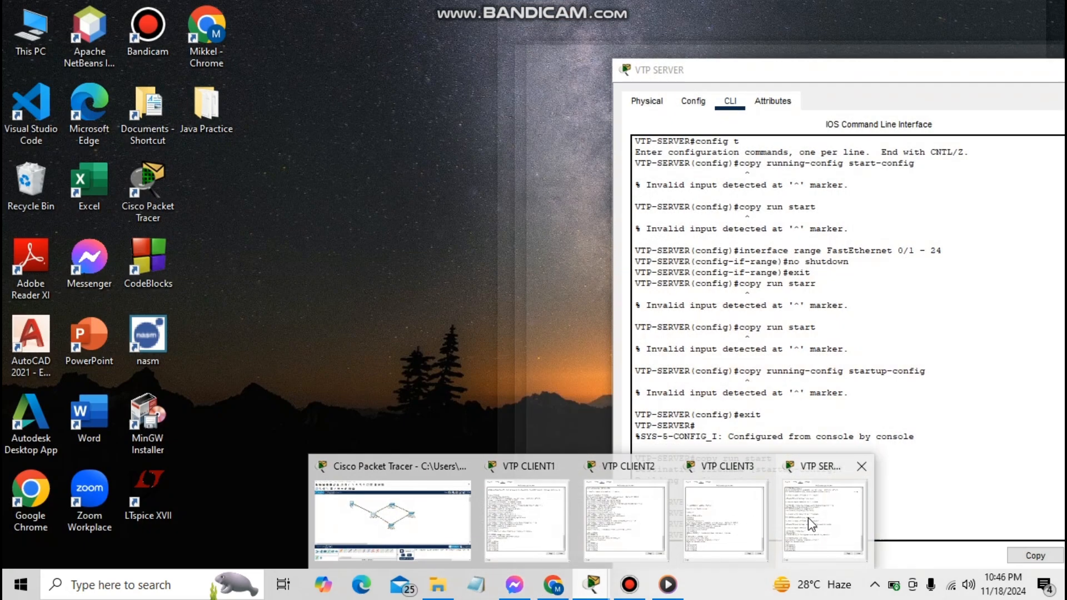
{"action": "left_click", "coordinate": [812, 520]}
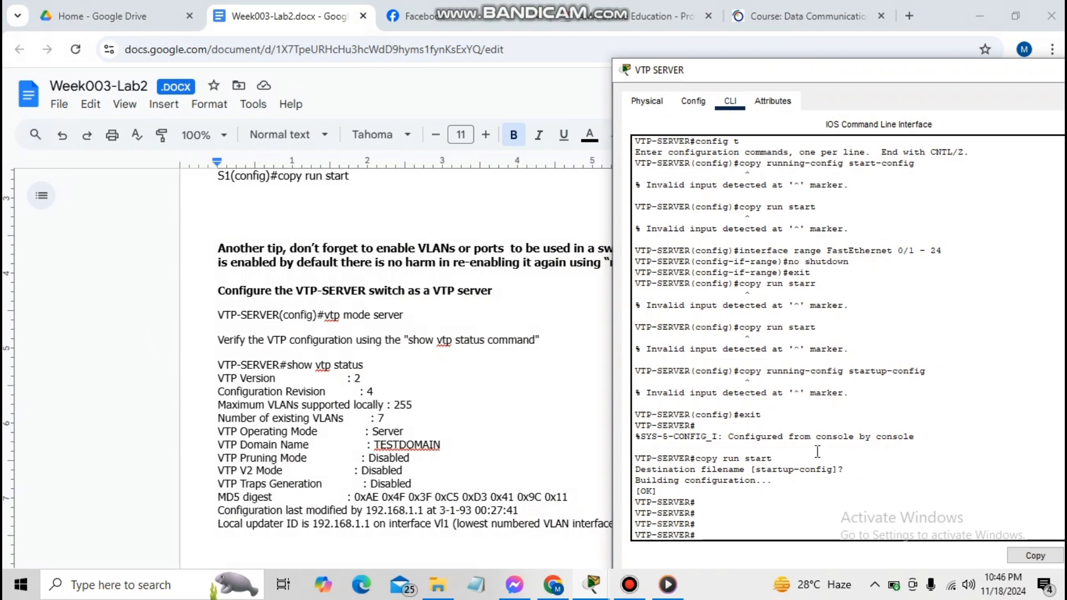
{"action": "type", "text": "config t"}
{"action": "key", "text": "Return"}
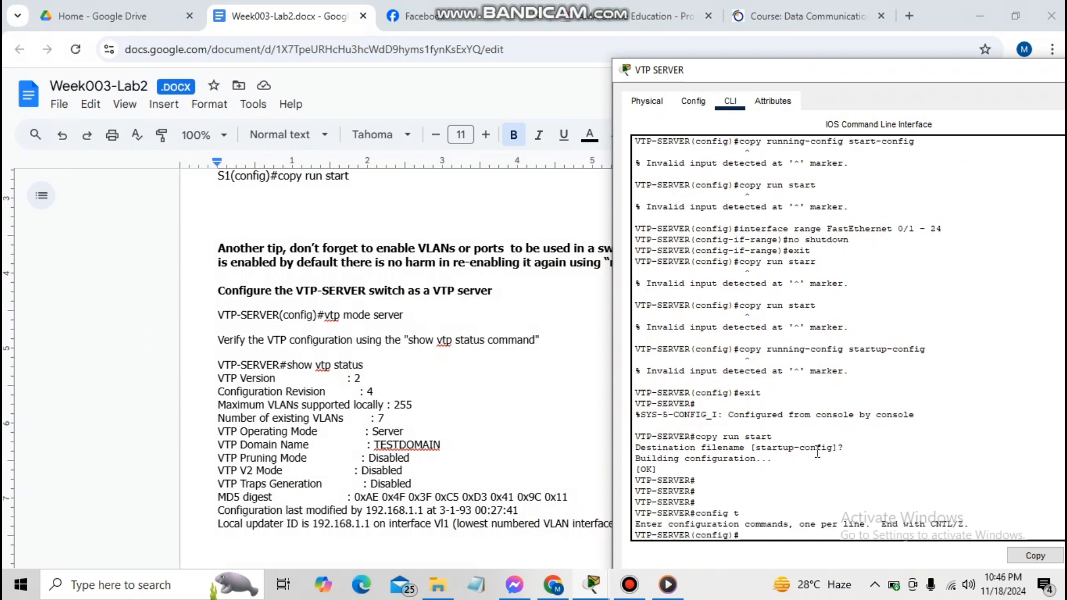
{"action": "type", "text": "vtp mode sev"}
{"action": "key", "text": "BackSpace"}
{"action": "type", "text": "rver"}
{"action": "key", "text": "Return"}
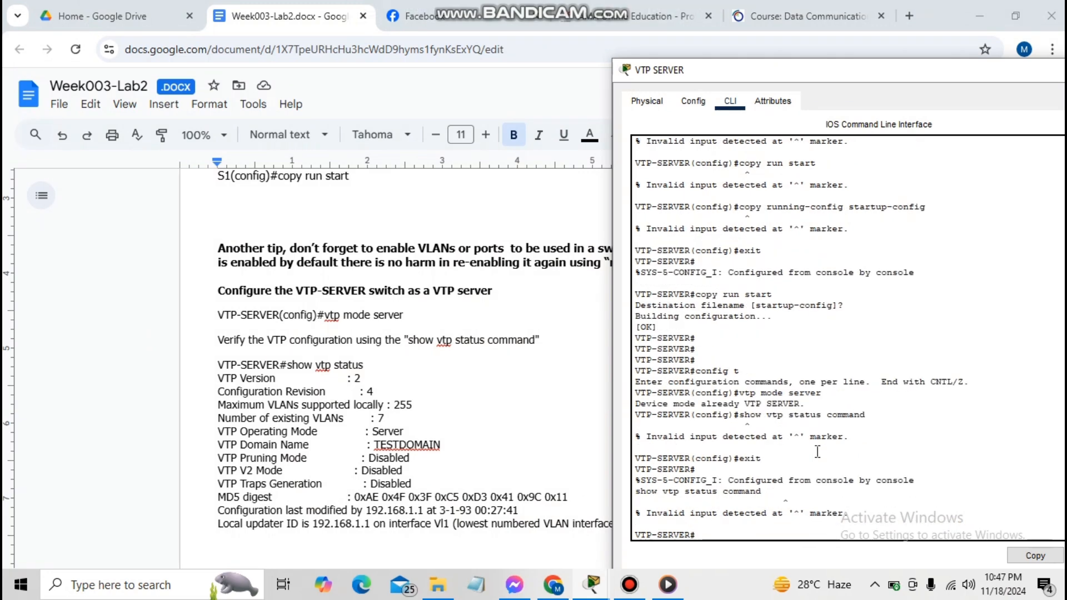
{"action": "type", "text": "show vtp status"}
{"action": "key", "text": "Return"}
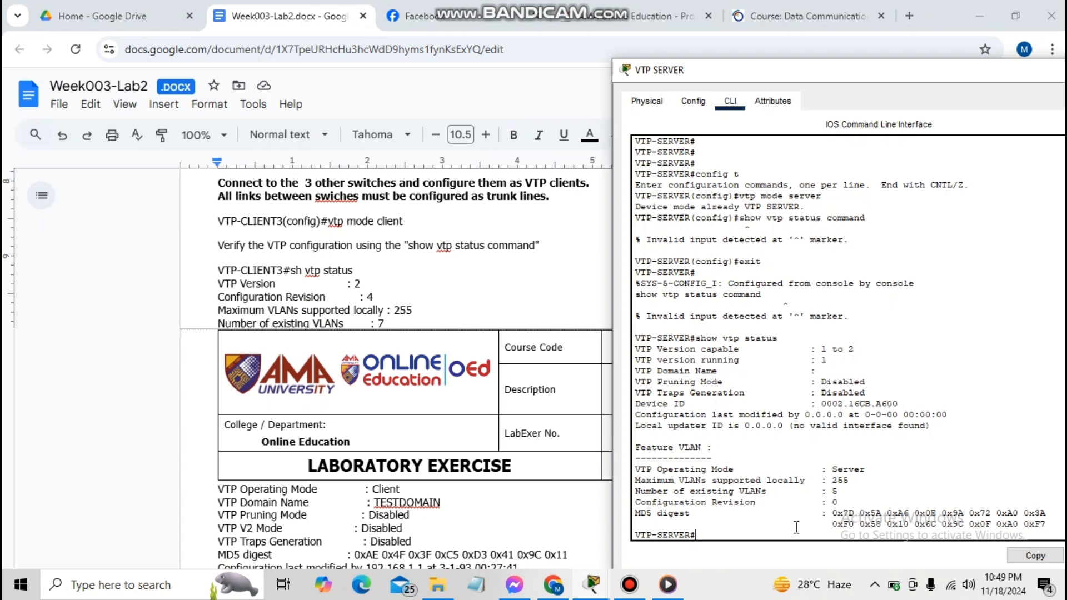
Set VTP-CLIENT1 to VTP client mode from global configuration
{"action": "mouse_move", "coordinate": [590, 590]}
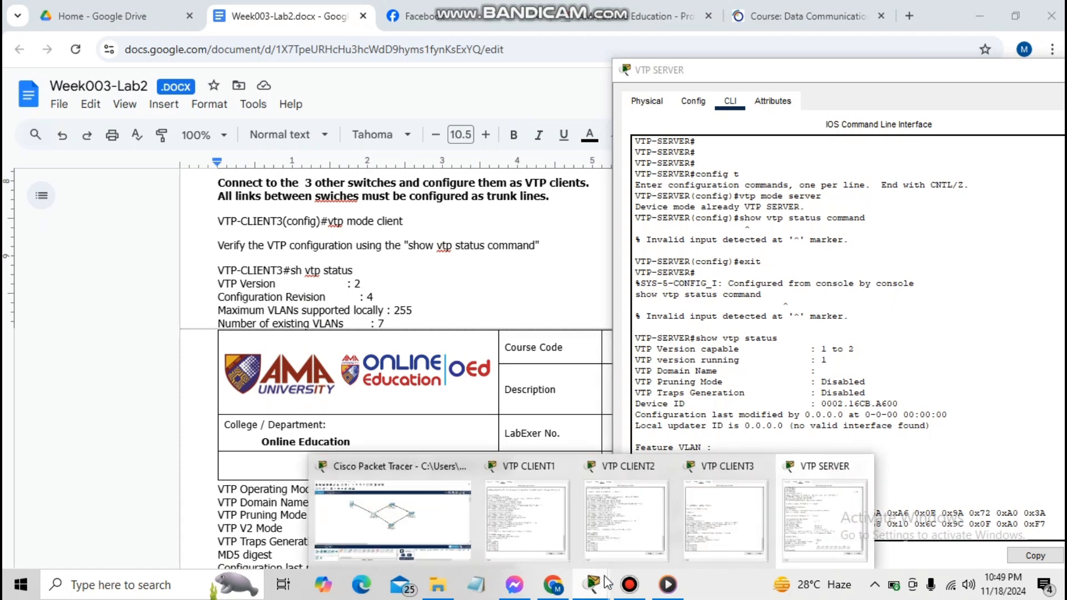
{"action": "left_click", "coordinate": [560, 505]}
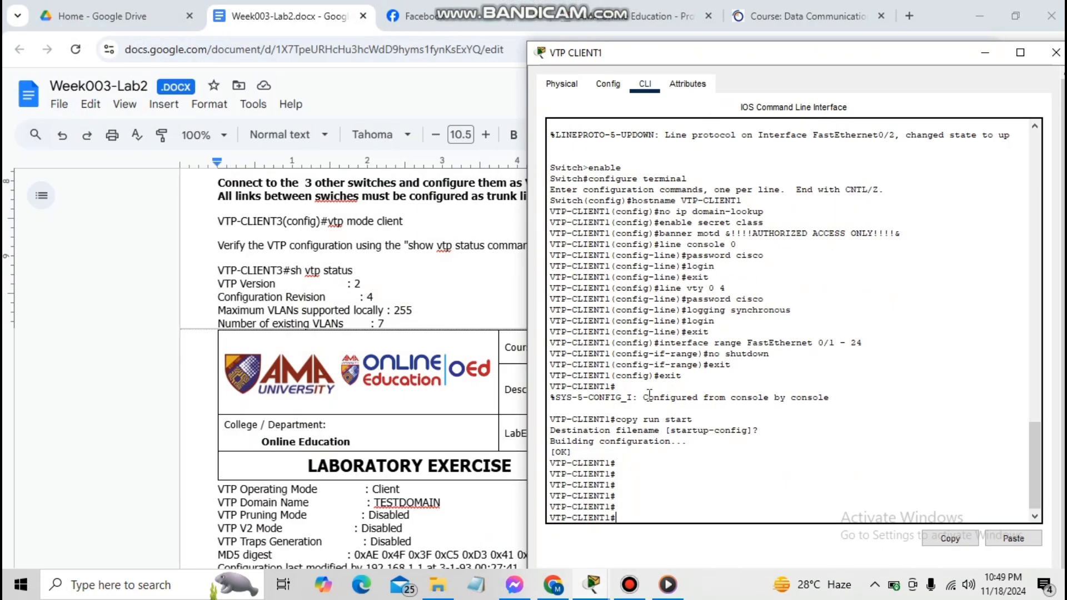
{"action": "type", "text": "config t"}
{"action": "key", "text": "Return"}
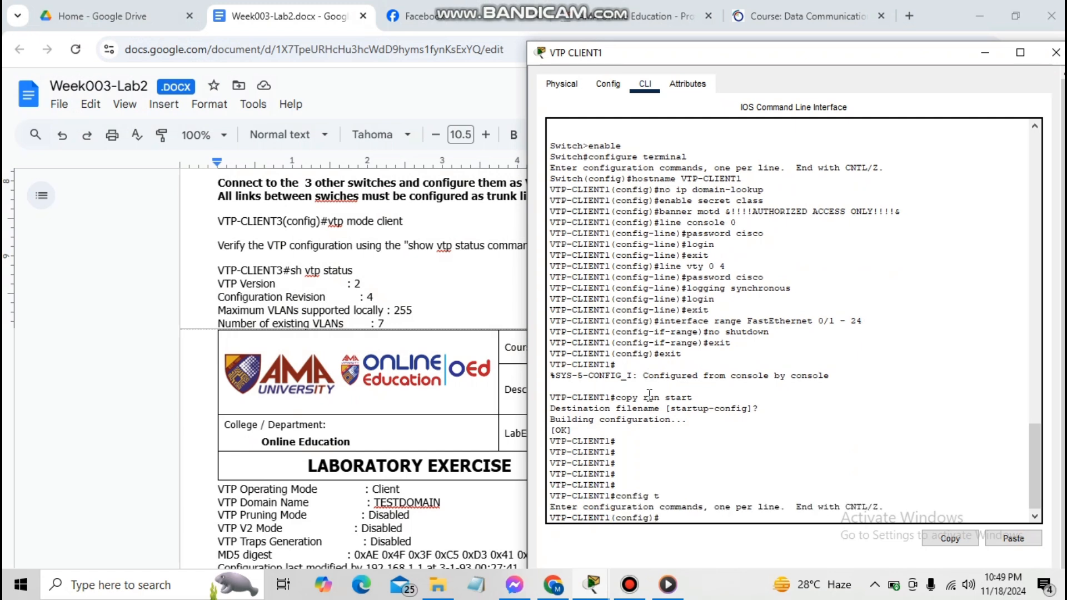
{"action": "type", "text": "vtp mode "}
{"action": "type", "text": "clien"}
{"action": "type", "text": "t"}
{"action": "key", "text": "Return"}
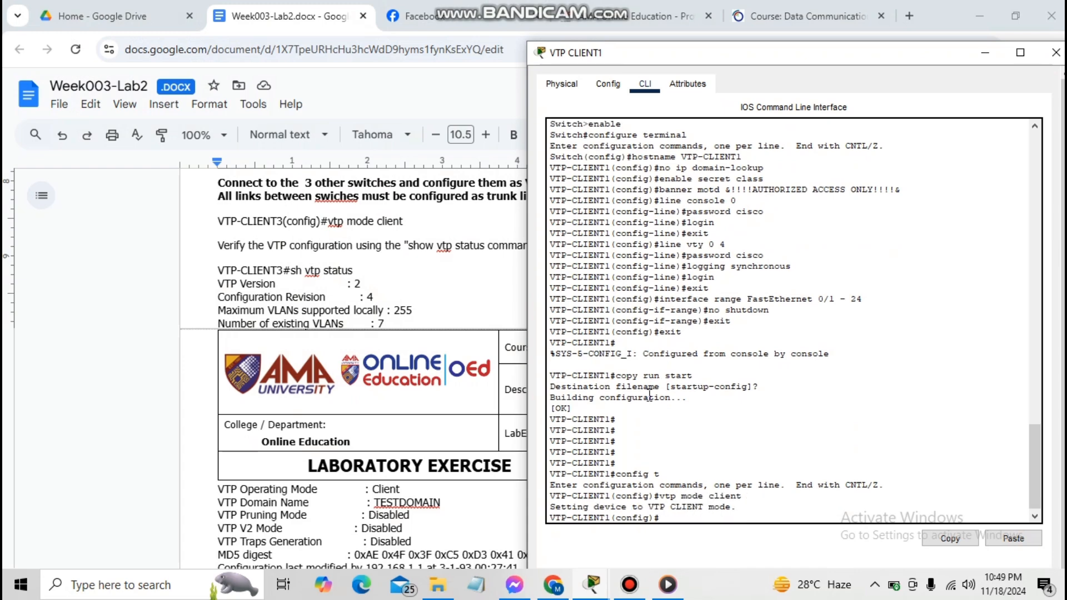
Display VTP-CLIENT1's VTP status, confirming Client mode, 5 VLANs, revision 0
{"action": "type", "text": "show vtp status"}
{"action": "key", "text": "Return"}
{"action": "type", "text": "exit"}
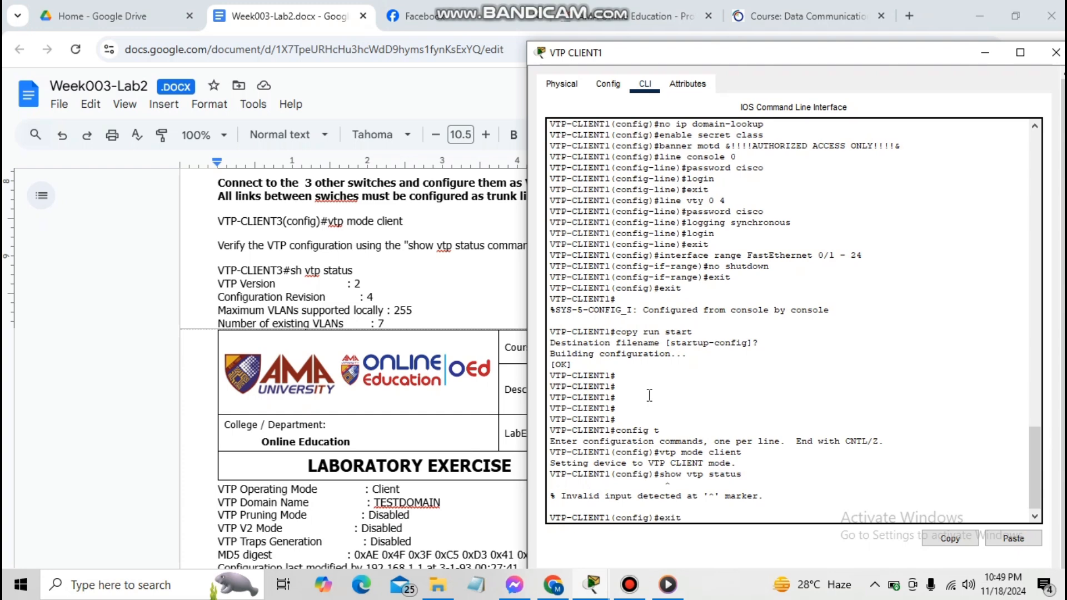
{"action": "key", "text": "Return"}
{"action": "type", "text": "show "}
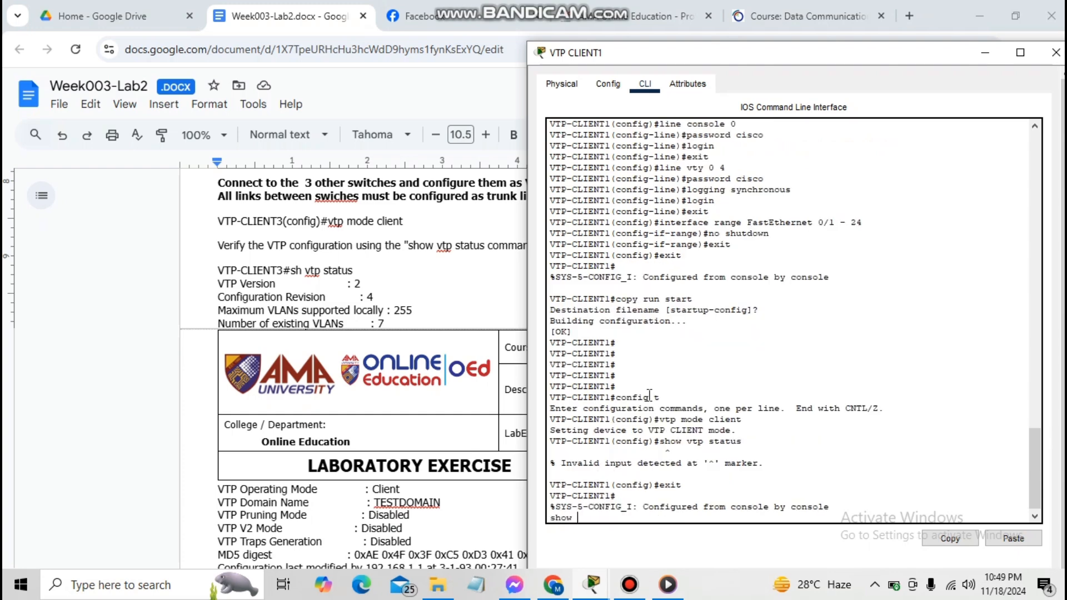
{"action": "type", "text": "vtp status"}
{"action": "key", "text": "Return"}
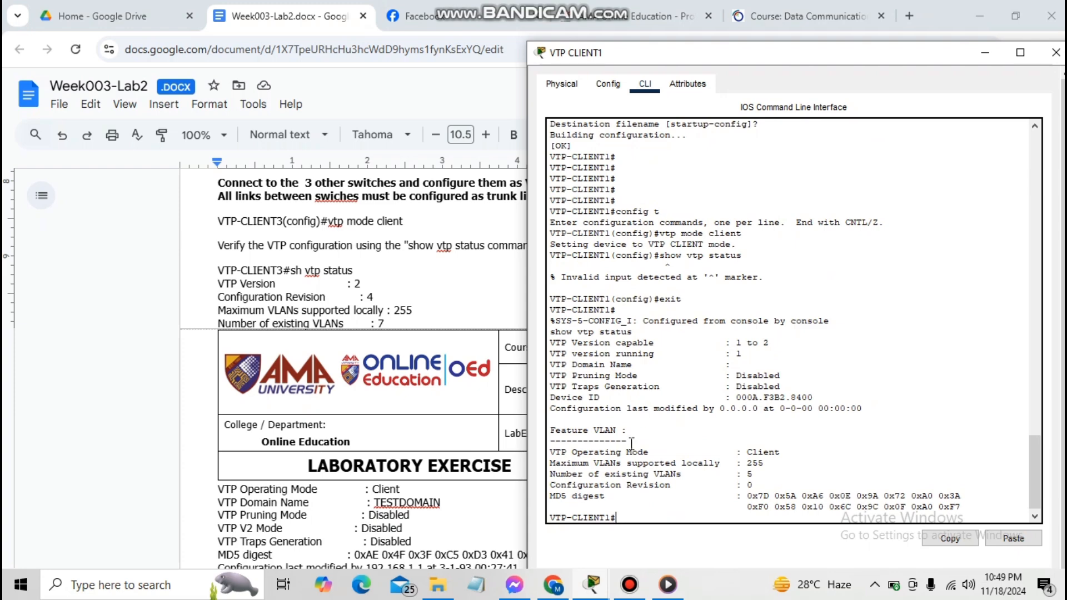
{"action": "left_click", "coordinate": [604, 591]}
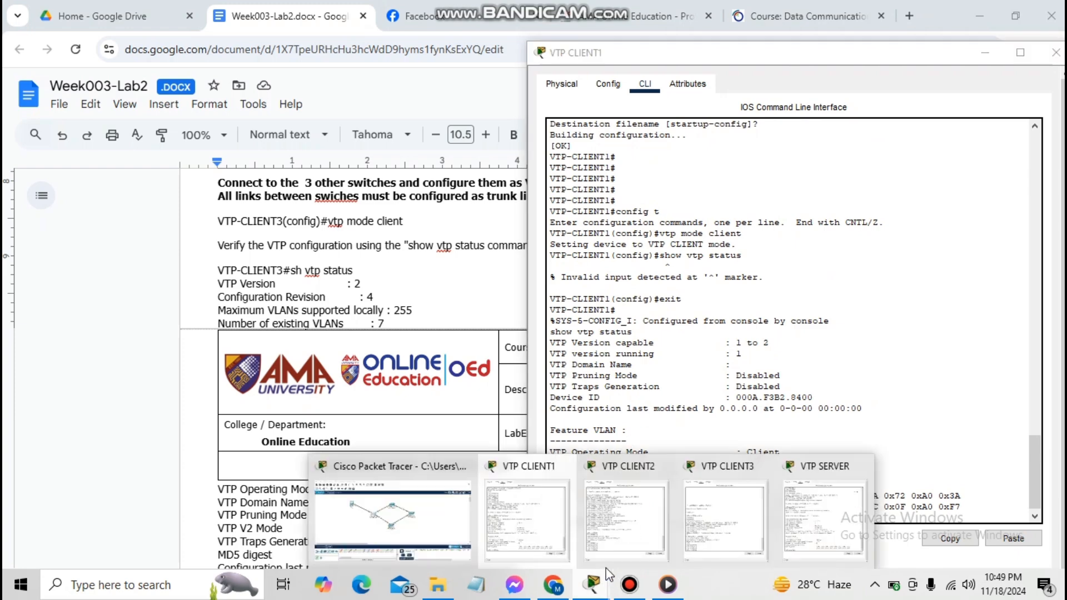
Set VTP-CLIENT2 to VTP client mode and confirm Client, 5 VLANs, revision 0 with show vtp status
{"action": "left_click", "coordinate": [617, 539]}
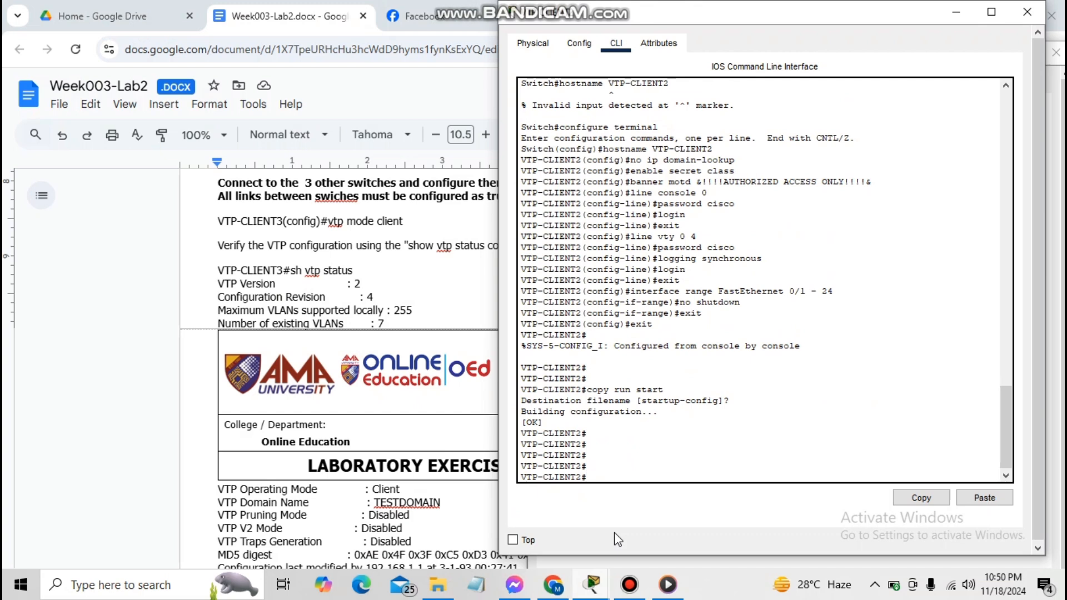
{"action": "type", "text": "config t"}
{"action": "key", "text": "Return"}
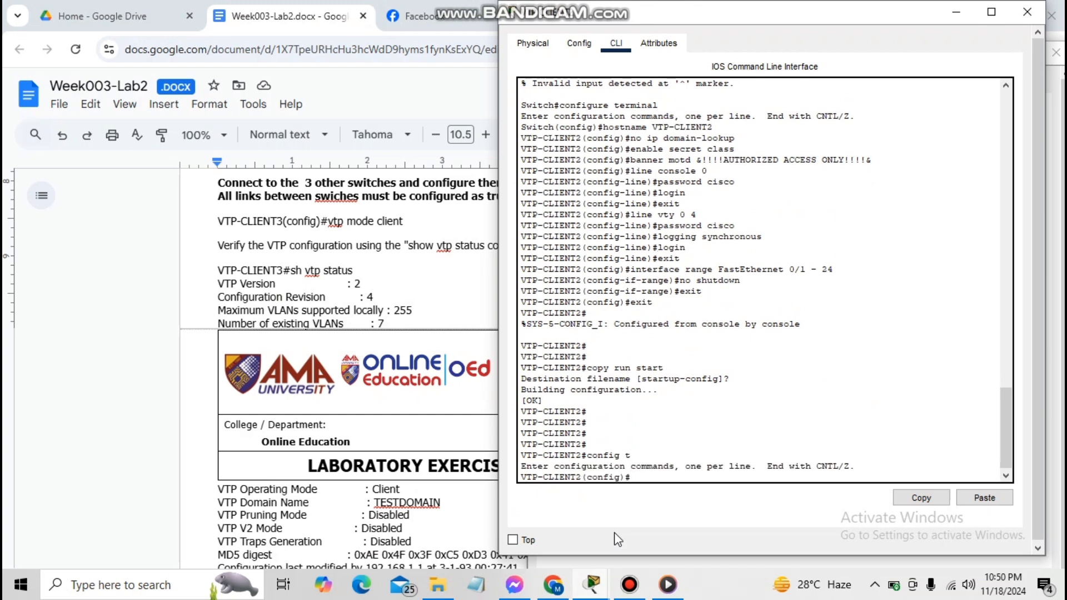
{"action": "type", "text": "vtp mode client"}
{"action": "key", "text": "Return"}
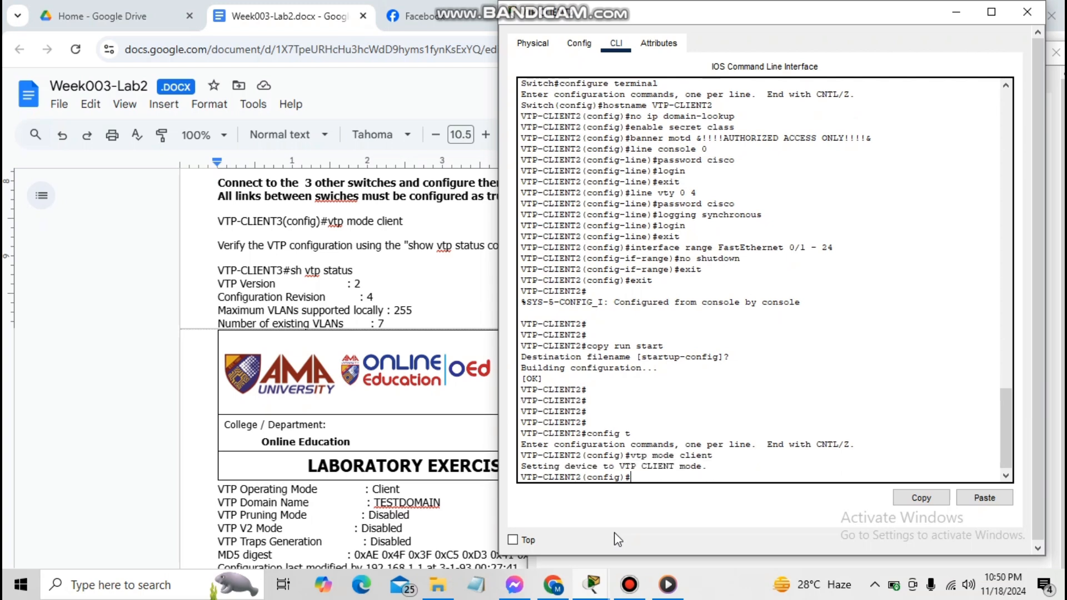
{"action": "type", "text": "exit"}
{"action": "key", "text": "Return"}
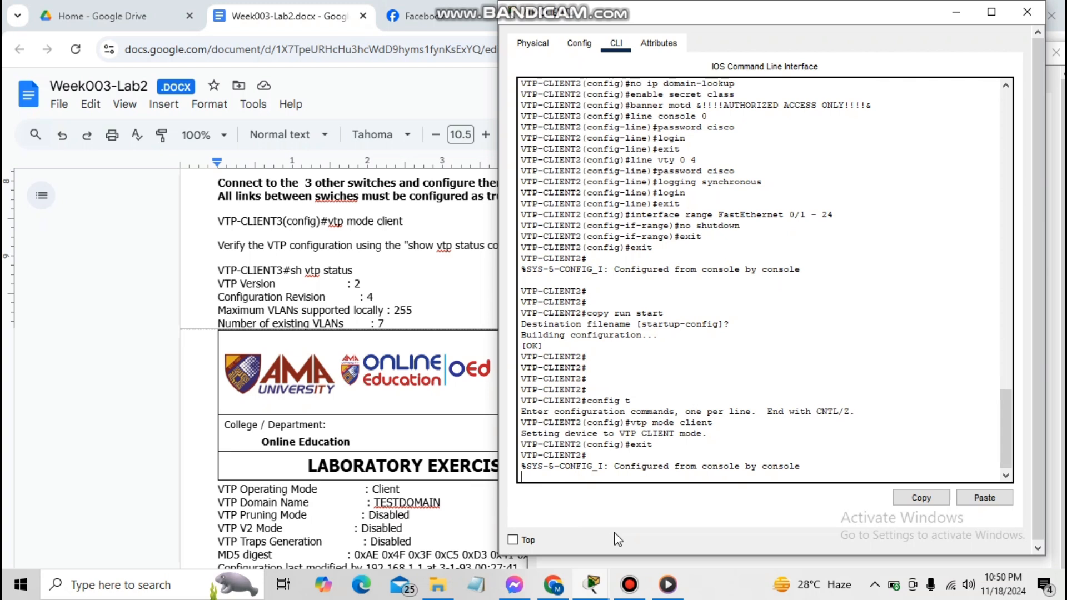
{"action": "type", "text": "show vtp status"}
{"action": "key", "text": "Return"}
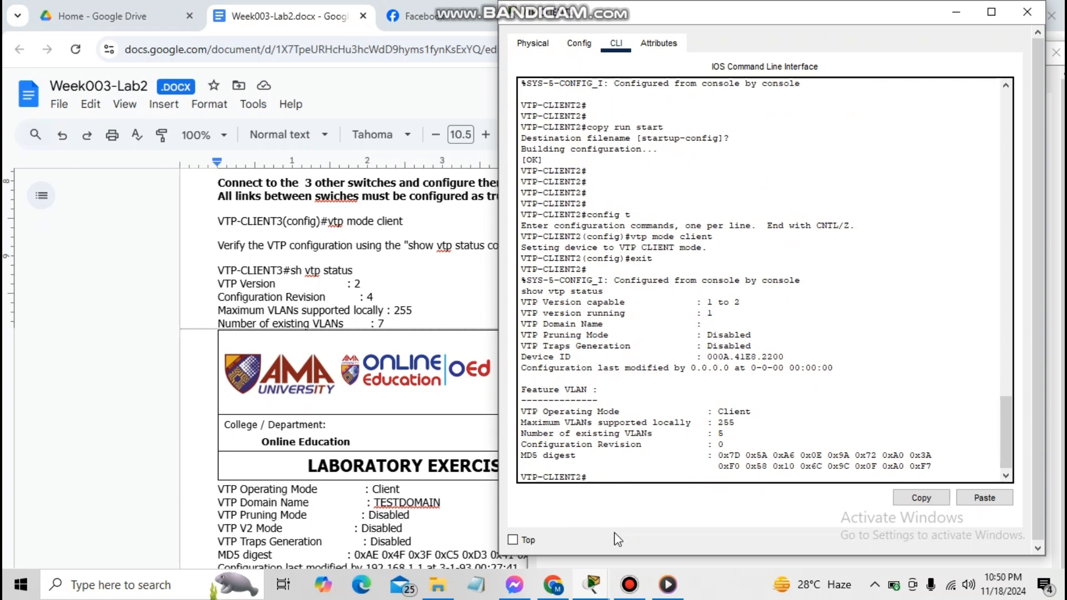
{"action": "left_click", "coordinate": [589, 589]}
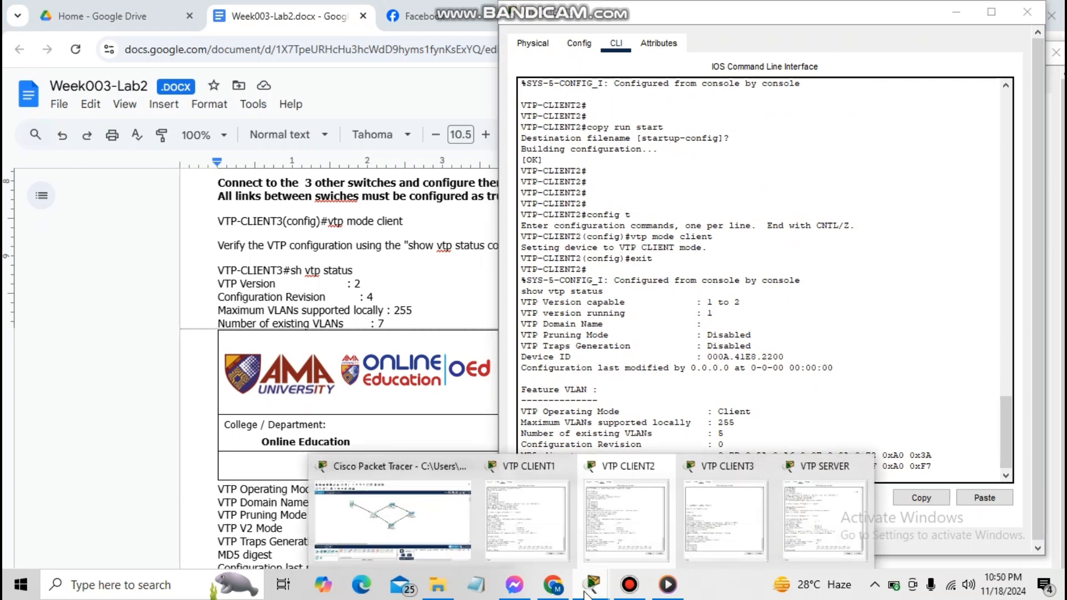
Set VTP-CLIENT3 to VTP client mode and confirm Client, 5 VLANs, revision 0 with show vtp status
{"action": "left_click", "coordinate": [719, 548]}
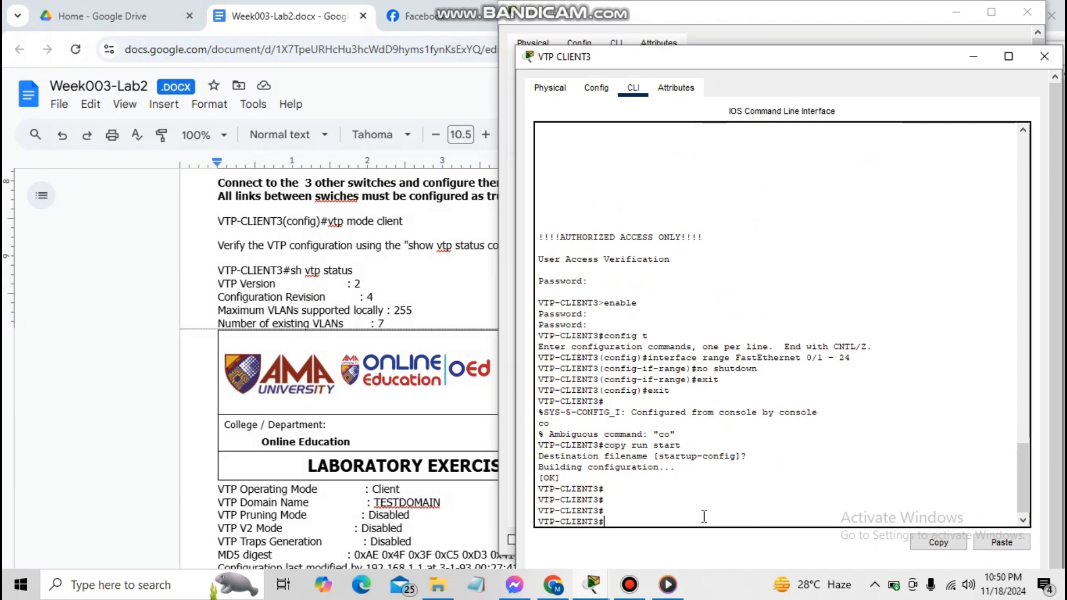
{"action": "type", "text": "config t"}
{"action": "key", "text": "Return"}
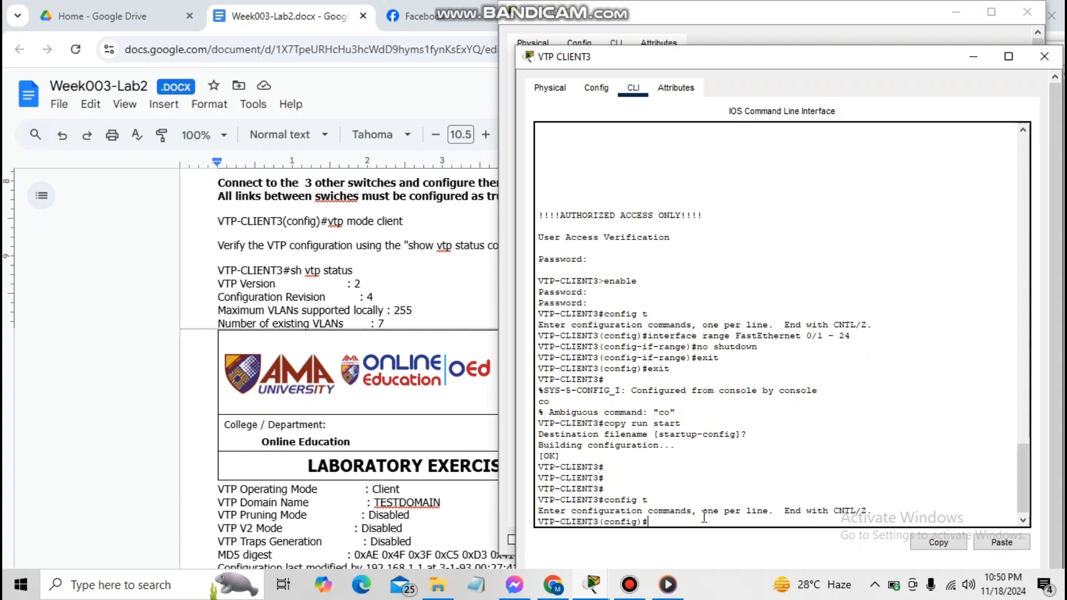
{"action": "type", "text": "vtp mode client"}
{"action": "key", "text": "Return"}
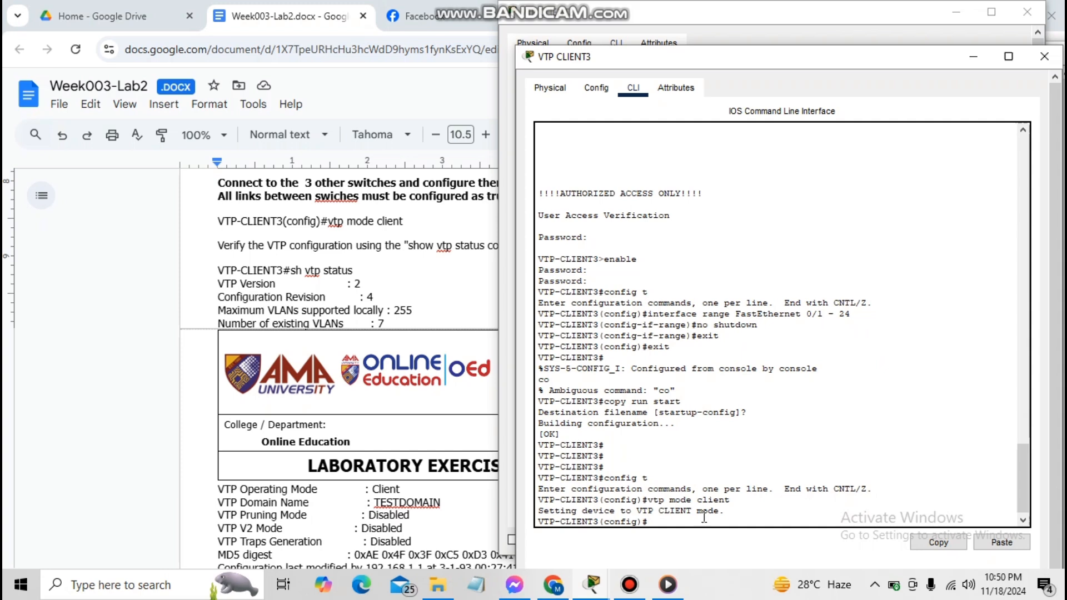
{"action": "type", "text": "exit"}
{"action": "key", "text": "Return"}
{"action": "type", "text": "show"}
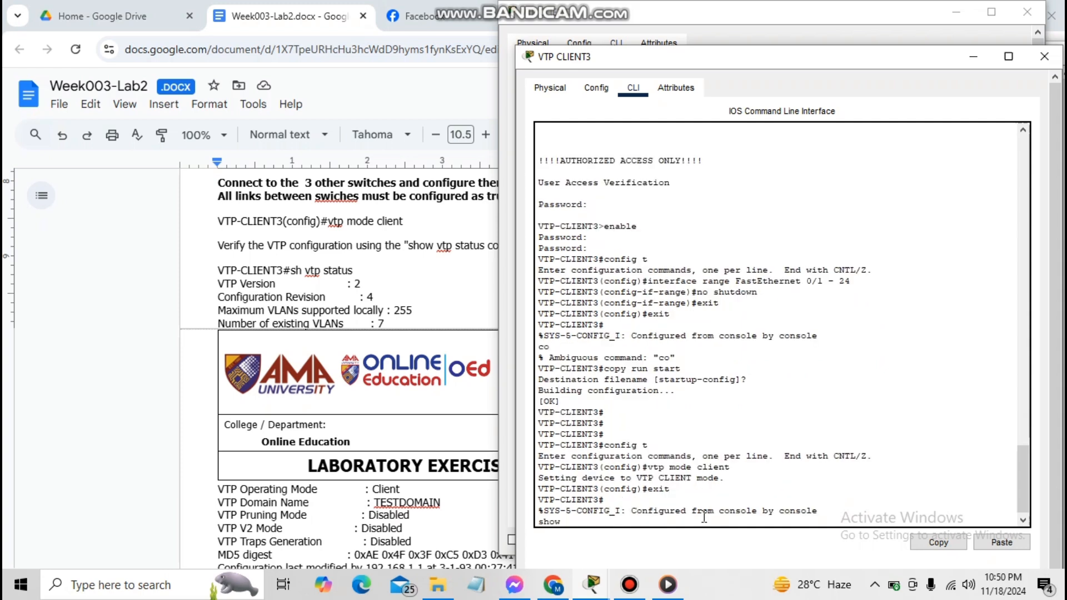
{"action": "type", "text": " vtp status"}
{"action": "key", "text": "Return"}
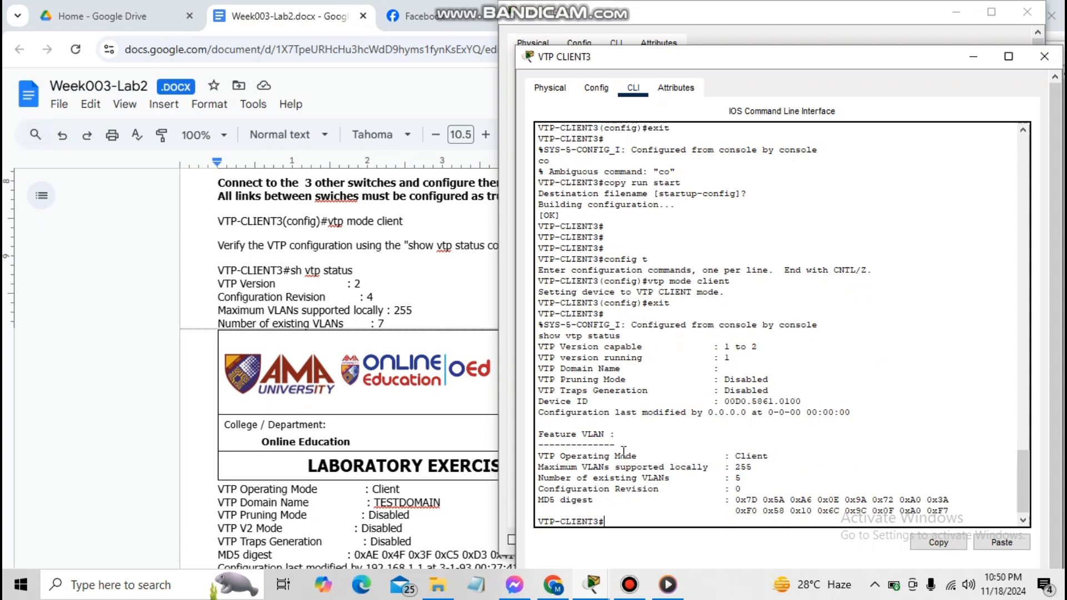
{"action": "left_click", "coordinate": [21, 322]}
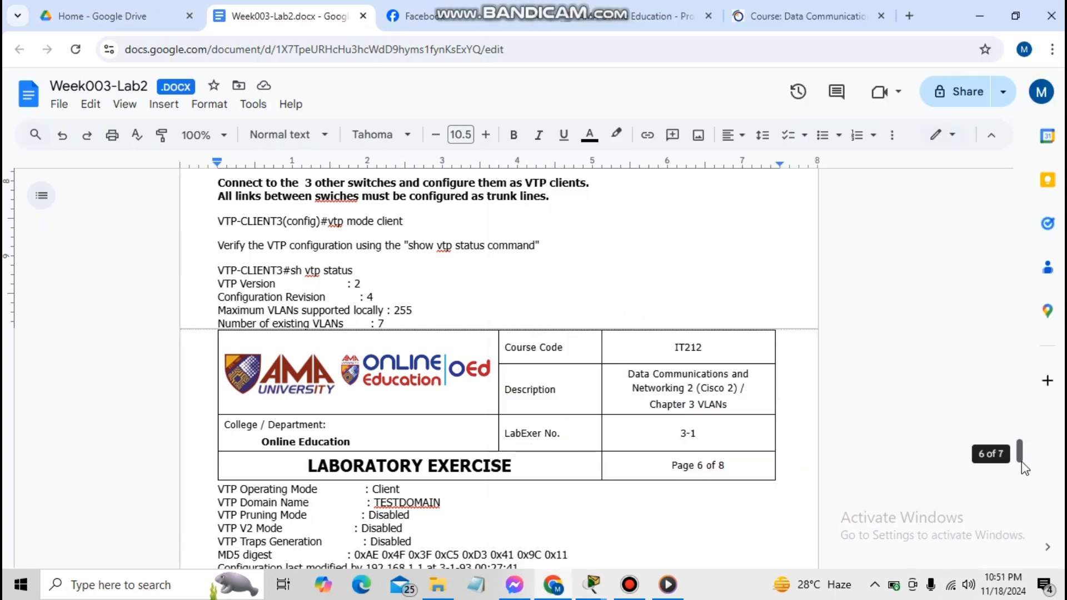
{"action": "left_click_drag", "start_coordinate": [1022, 460], "coordinate": [1024, 477]}
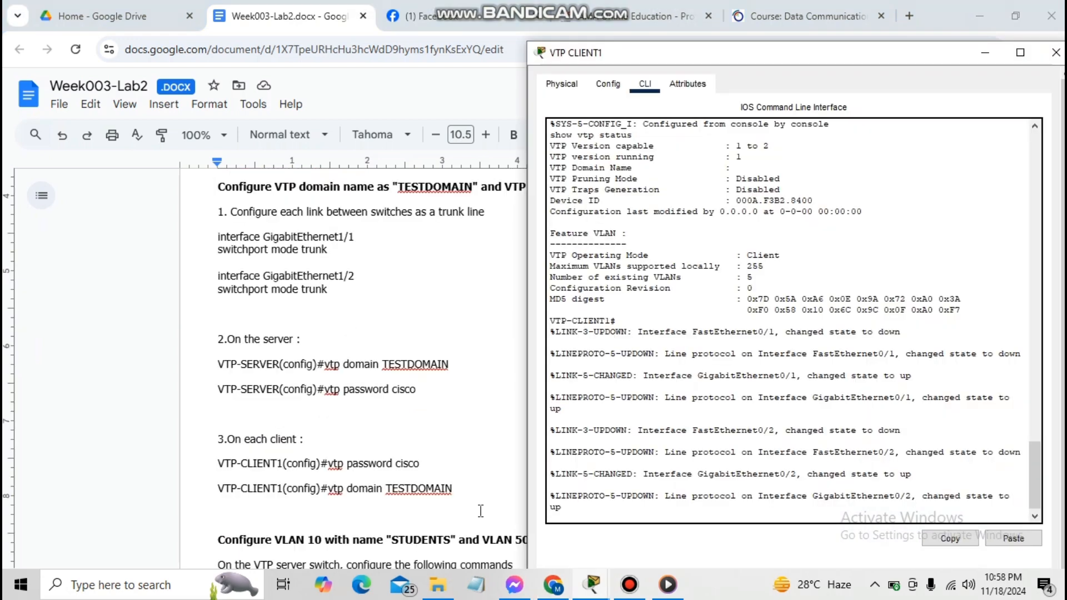
{"action": "key", "text": "Return"}
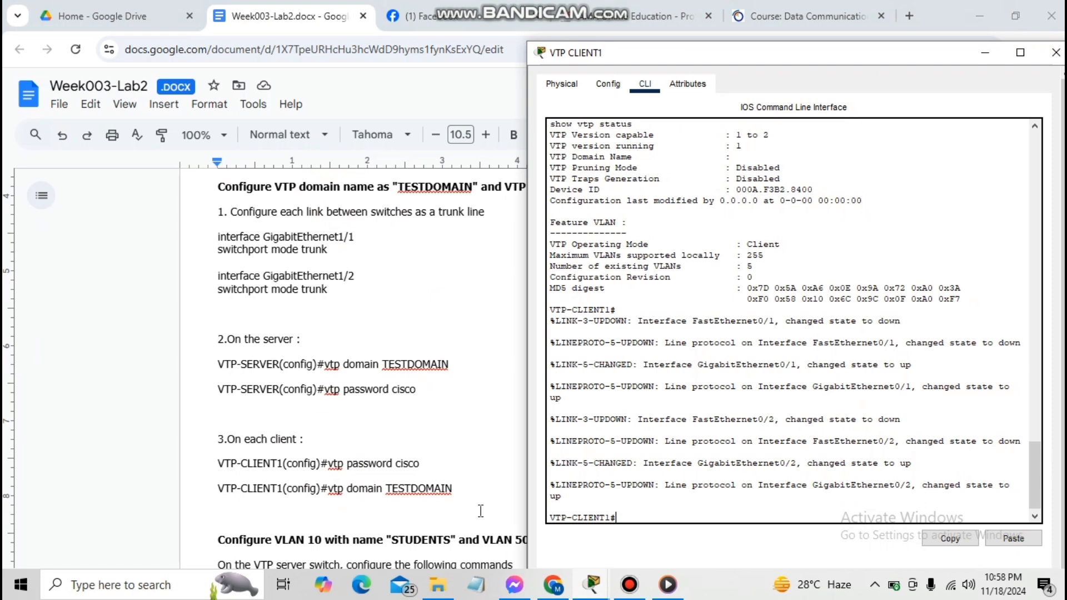
Enter configuration mode on VTP-CLIENT1 and try selecting interface GigabitEthernet 1/1
{"action": "type", "text": "configure termina"}
{"action": "key", "text": "Return"}
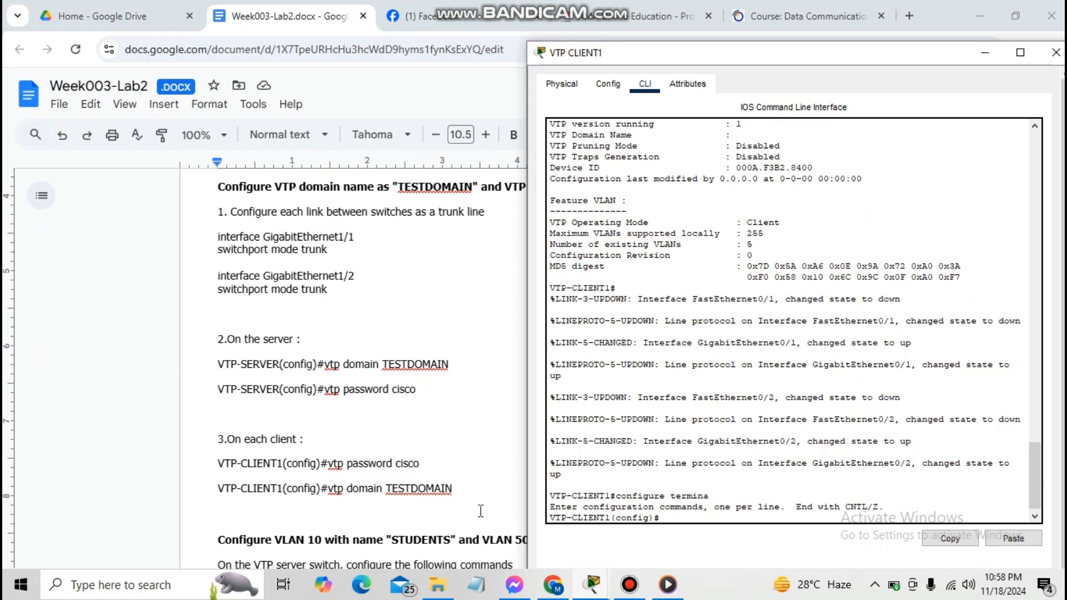
{"action": "type", "text": "interface Gigabitether"}
{"action": "key", "text": "Left"}
{"action": "key", "text": "Left"}
{"action": "key", "text": "Left"}
{"action": "key", "text": "Left"}
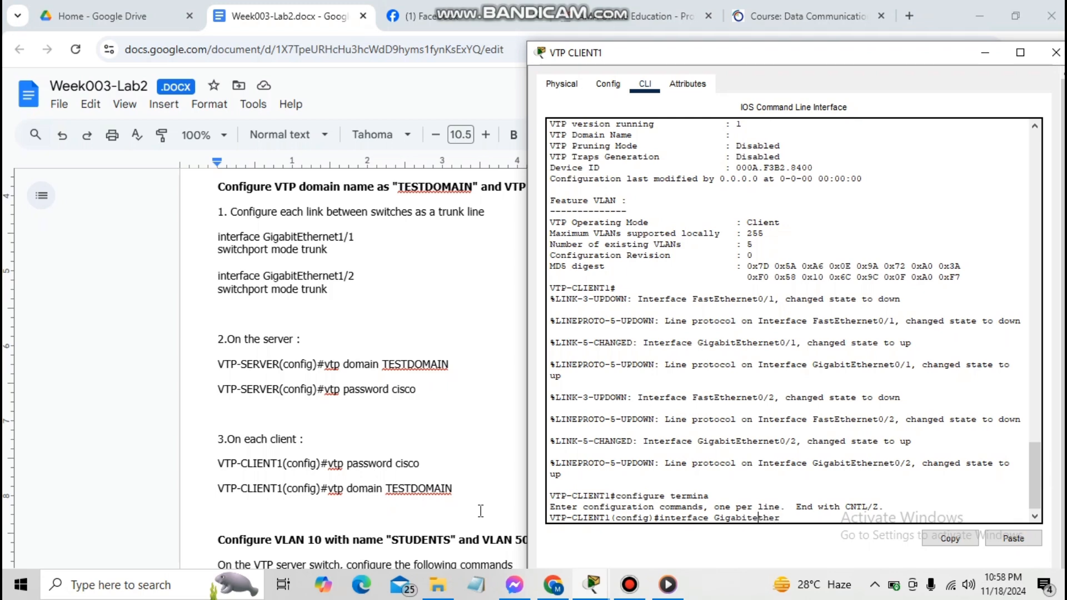
{"action": "key", "text": "BackSpace"}
{"action": "type", "text": "E"}
{"action": "key", "text": "Right"}
{"action": "key", "text": "Right"}
{"action": "key", "text": "Right"}
{"action": "key", "text": "Right"}
{"action": "type", "text": "net1/1"}
{"action": "key", "text": "Return"}
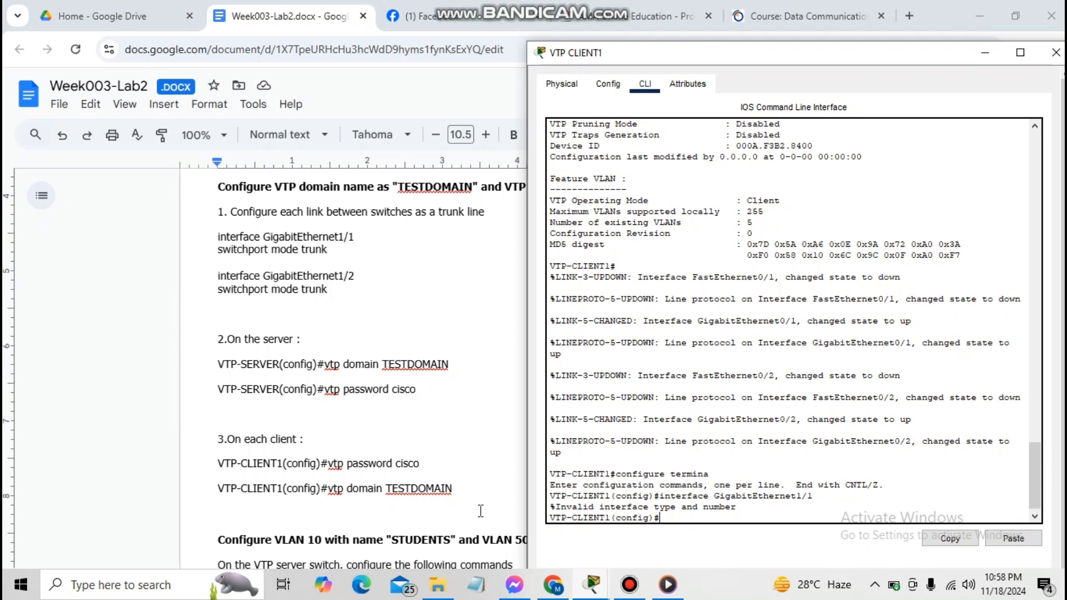
{"action": "type", "text": "interface GigabitEthernet 1"}
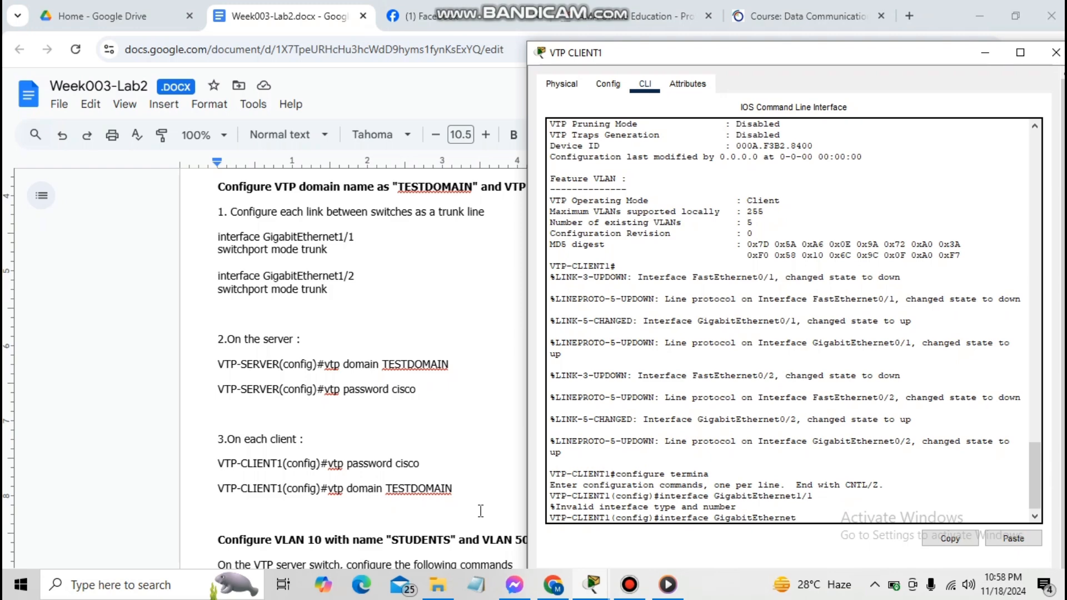
{"action": "type", "text": "/1"}
{"action": "key", "text": "Return"}
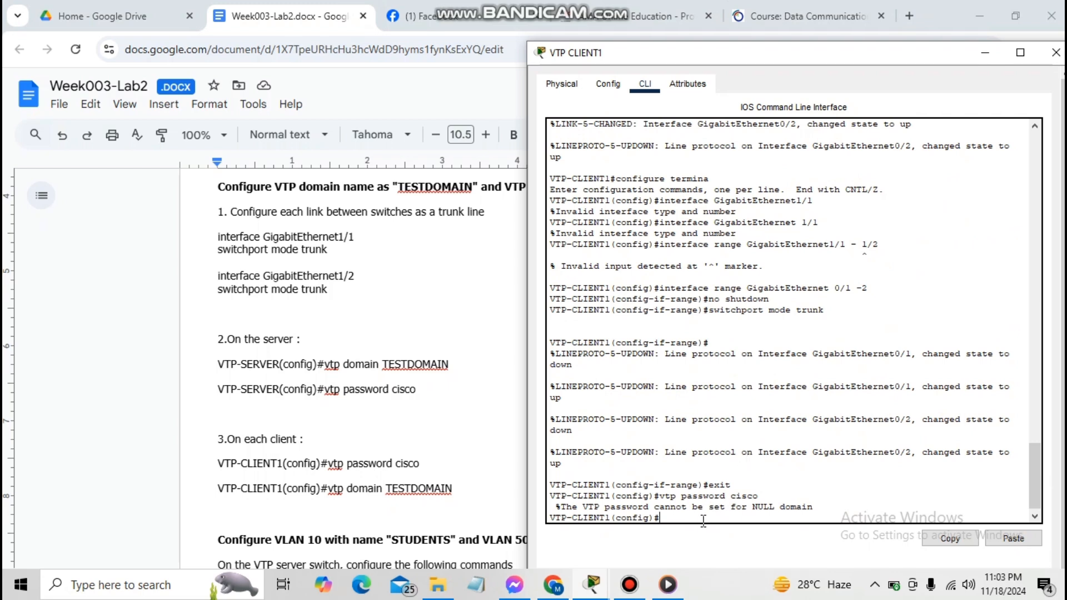
{"action": "type", "text": "vtp domain TESTDOMAIN"}
{"action": "key", "text": "Return"}
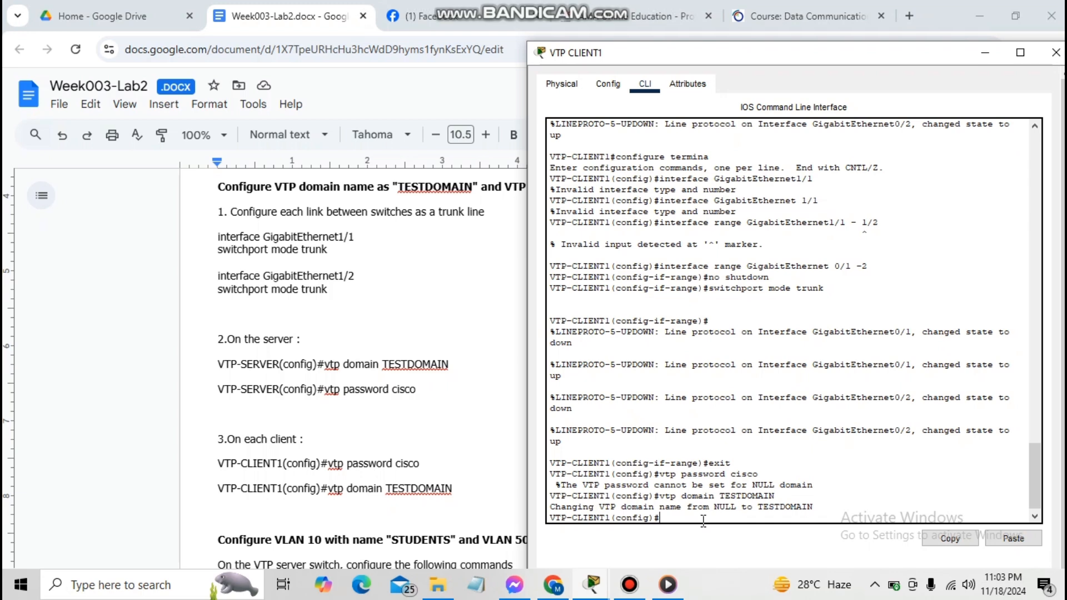
{"action": "type", "text": "vtp password cisco"}
{"action": "key", "text": "Return"}
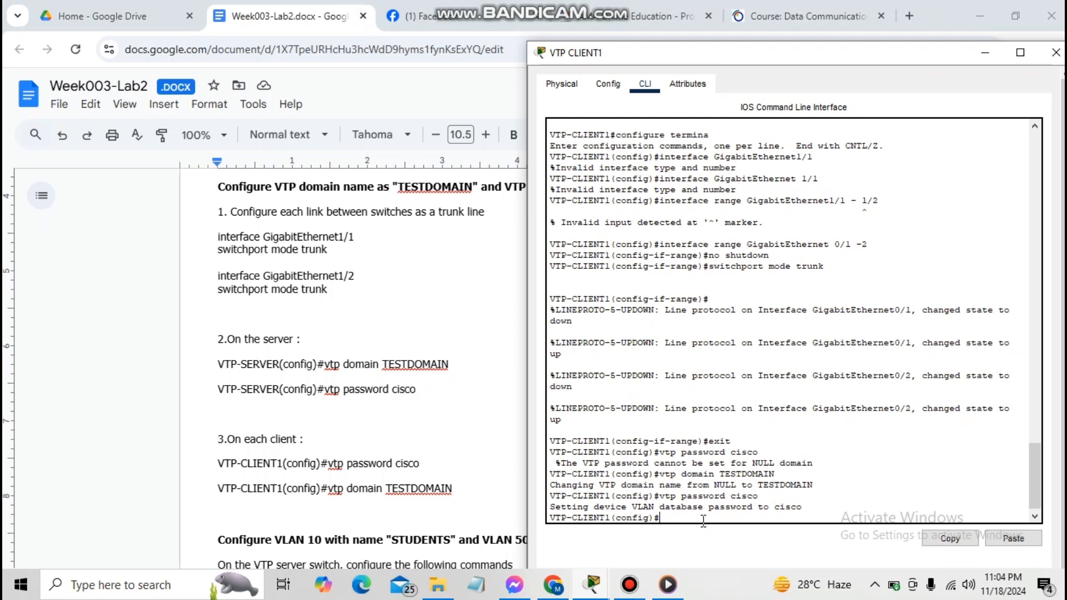
{"action": "type", "text": "exit"}
{"action": "key", "text": "Return"}
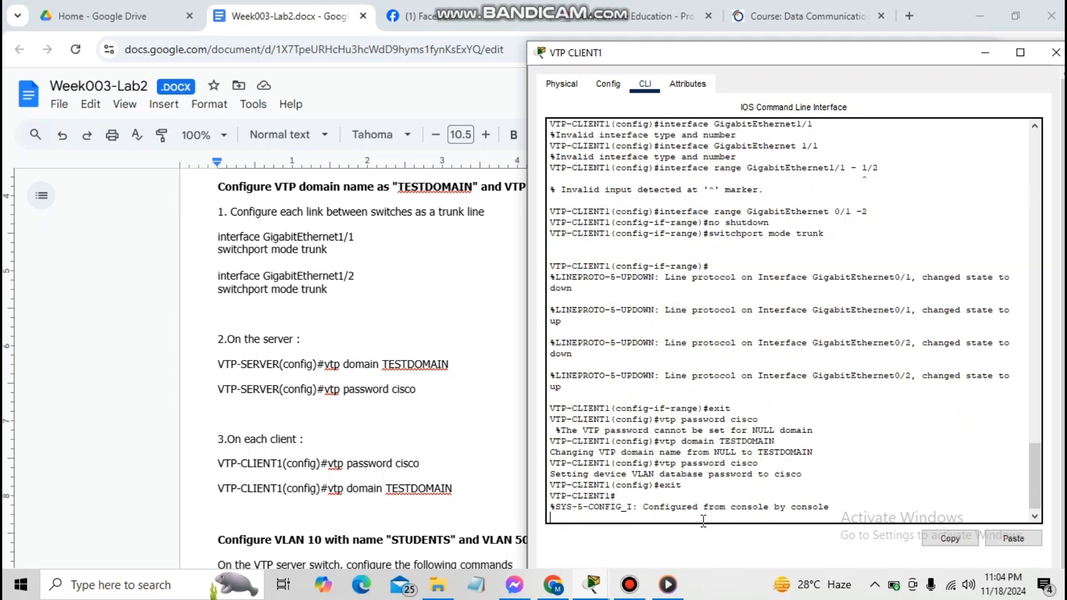
{"action": "type", "text": "copy run start"}
{"action": "key", "text": "Return"}
{"action": "key", "text": "Return"}
{"action": "key", "text": "Return"}
{"action": "key", "text": "Return"}
{"action": "key", "text": "Return"}
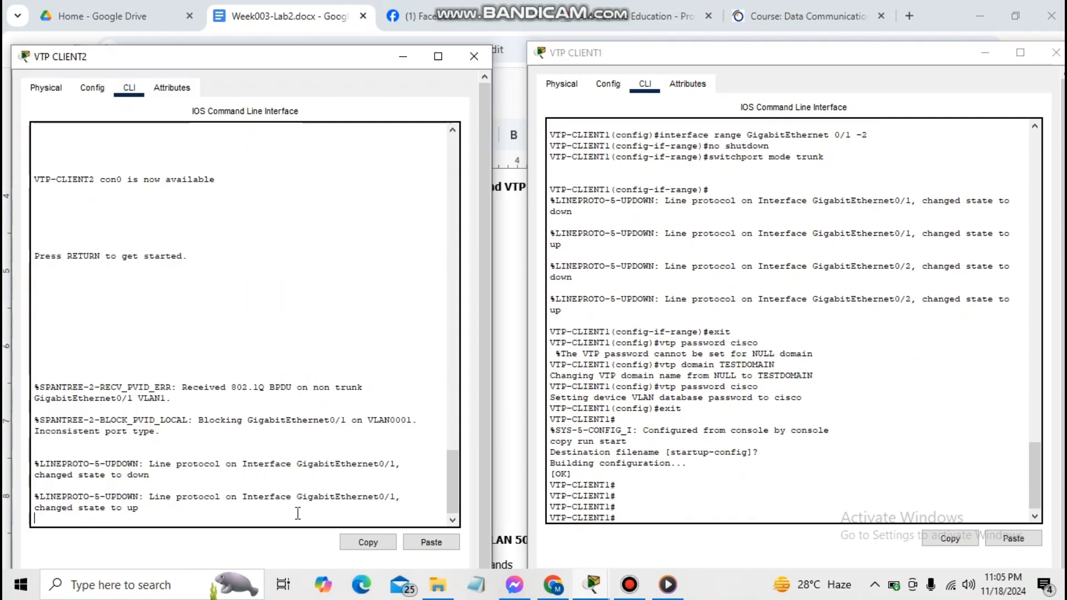
{"action": "key", "text": "Return"}
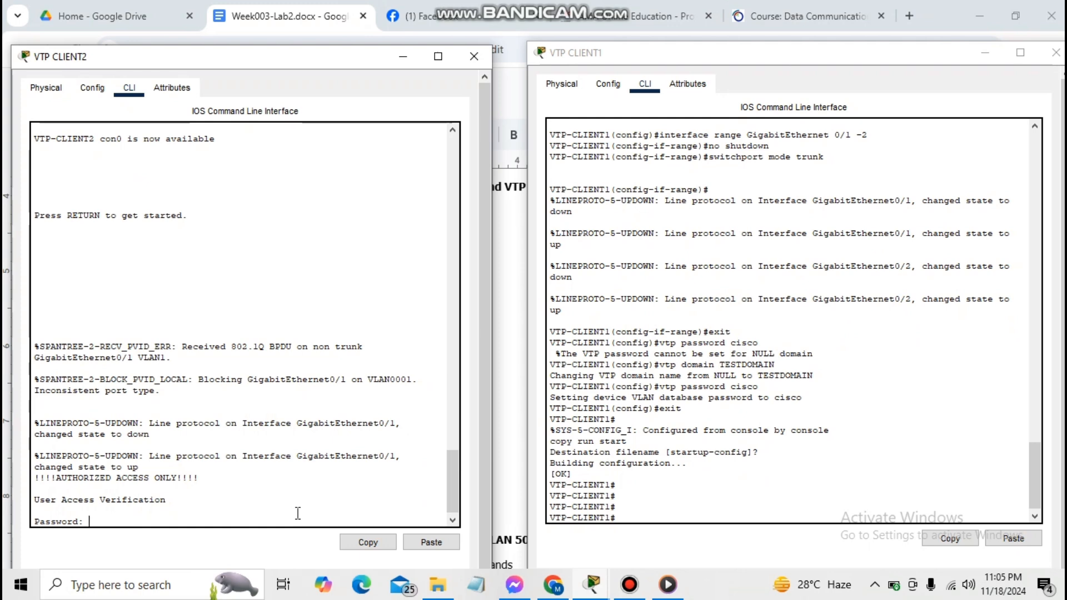
Log in to VTP-CLIENT2, enter privileged mode, and enter global configuration mode
{"action": "key", "text": "Return"}
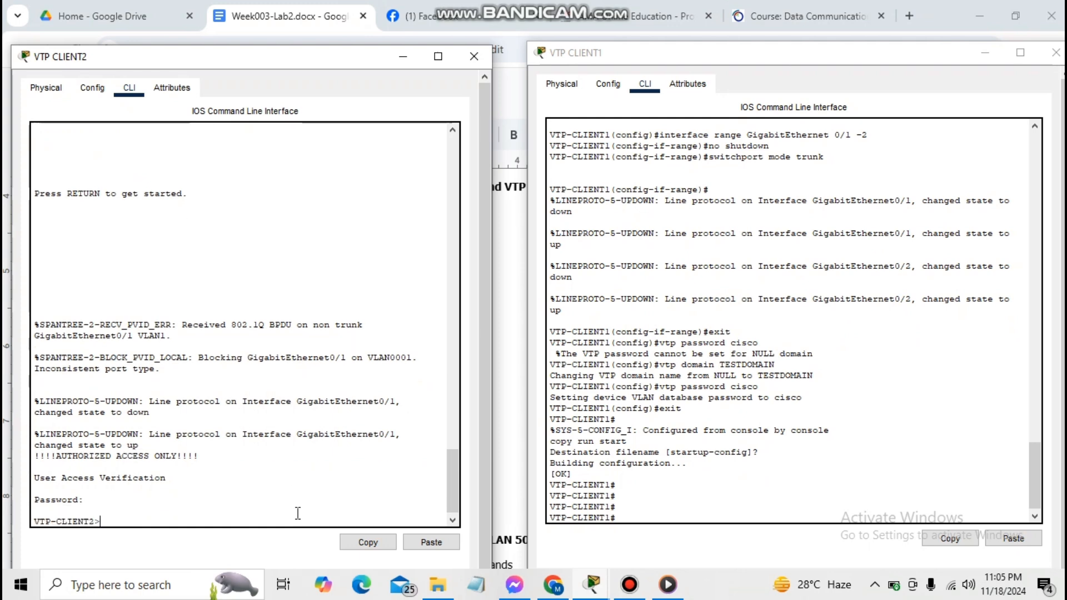
{"action": "type", "text": "a"}
{"action": "type", "text": "nable"}
{"action": "key", "text": "Return"}
{"action": "key", "text": "Return"}
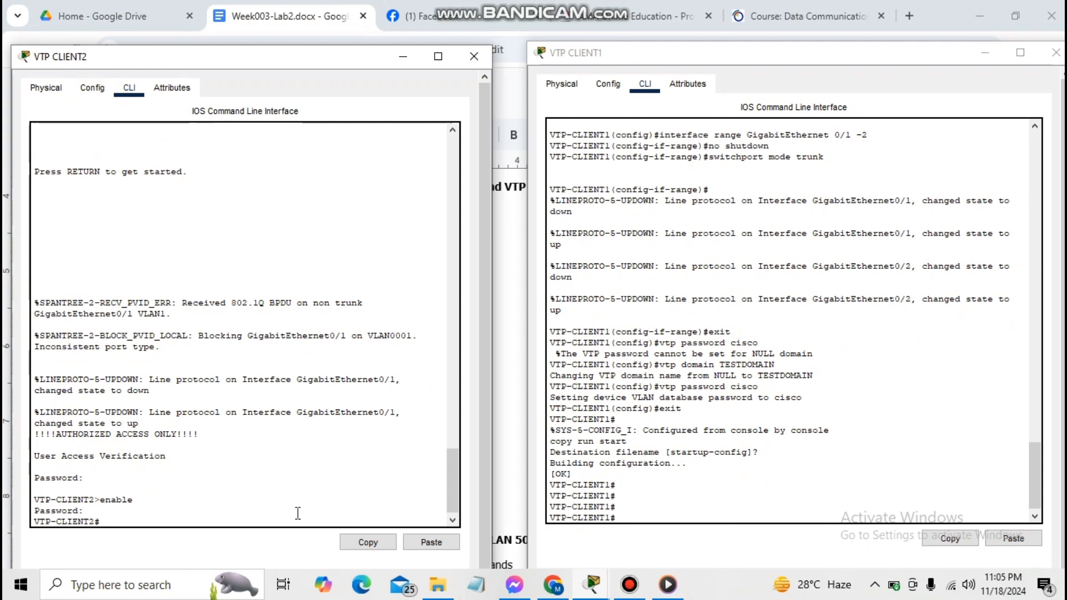
{"action": "type", "text": "interface range G"}
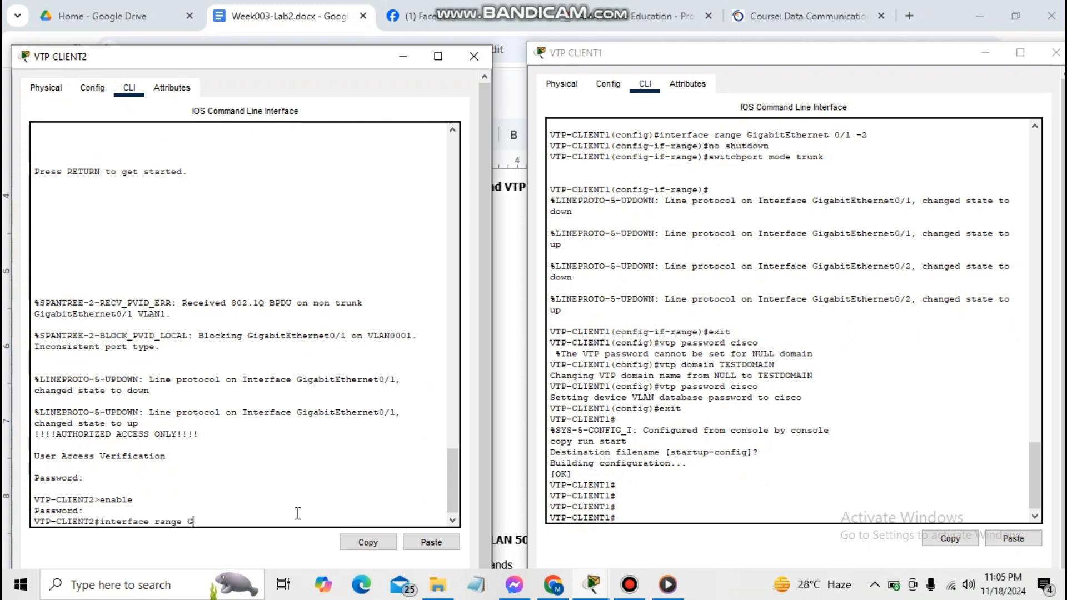
{"action": "type", "text": "igabittEte"}
{"action": "key", "text": "BackSpace"}
{"action": "type", "text": "hernet 0"}
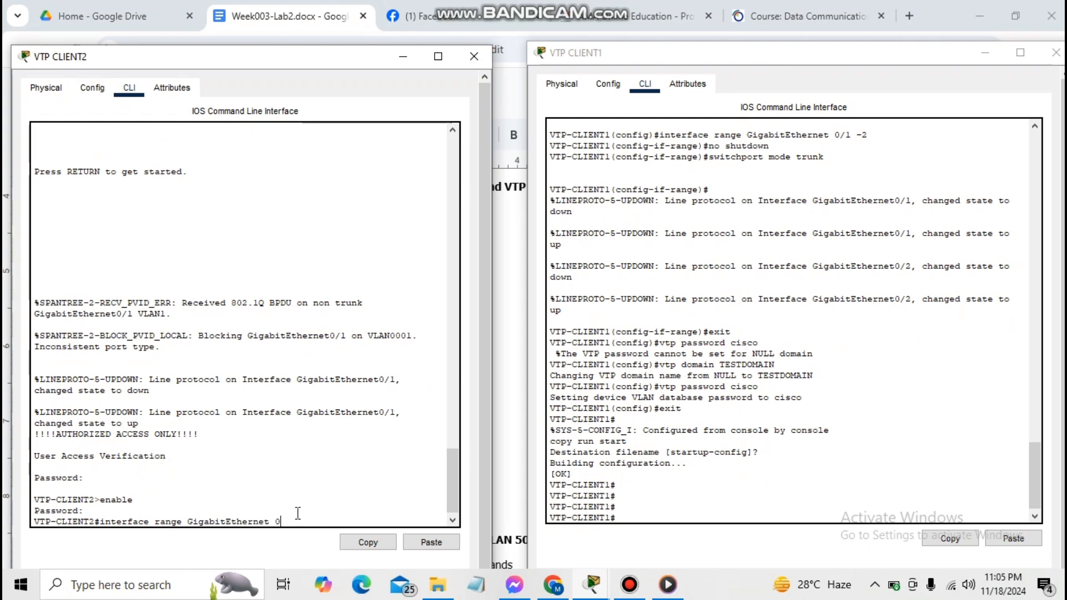
{"action": "type", "text": "/1 - 2"}
{"action": "key", "text": "Return"}
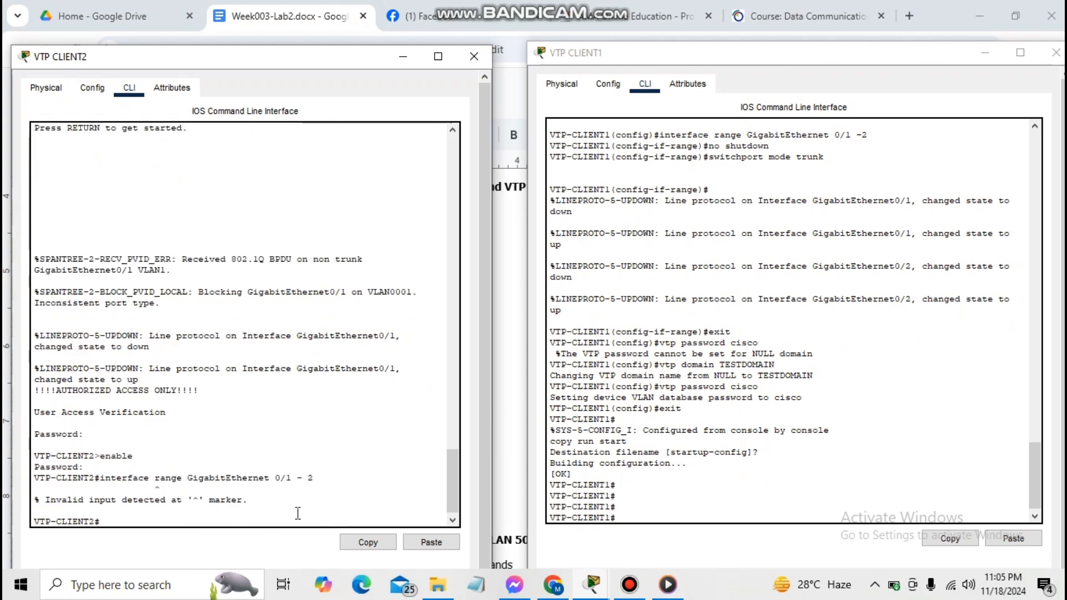
{"action": "type", "text": "config t"}
{"action": "key", "text": "Return"}
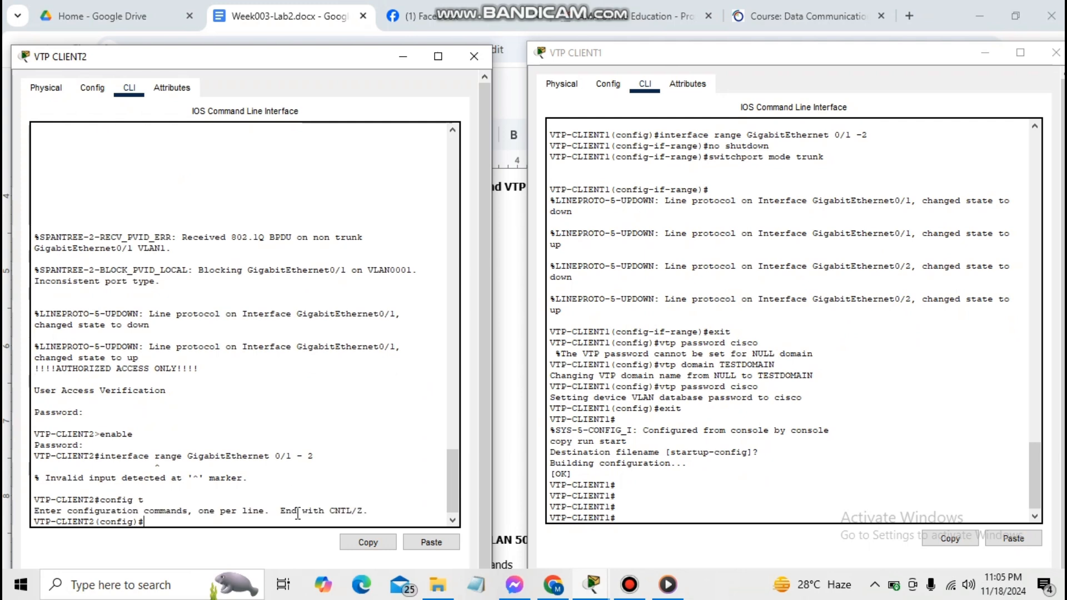
Bring up VTP-CLIENT2's GigabitEthernet 0/1 - 2 as trunk links
{"action": "type", "text": "interface ra"}
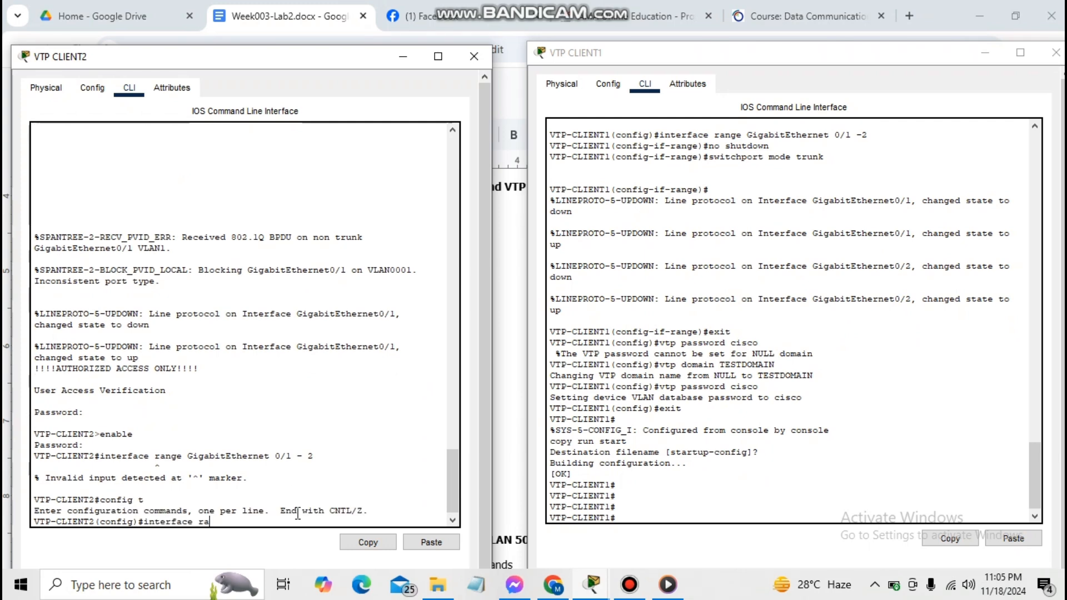
{"action": "type", "text": "nge Gigabitethernet"}
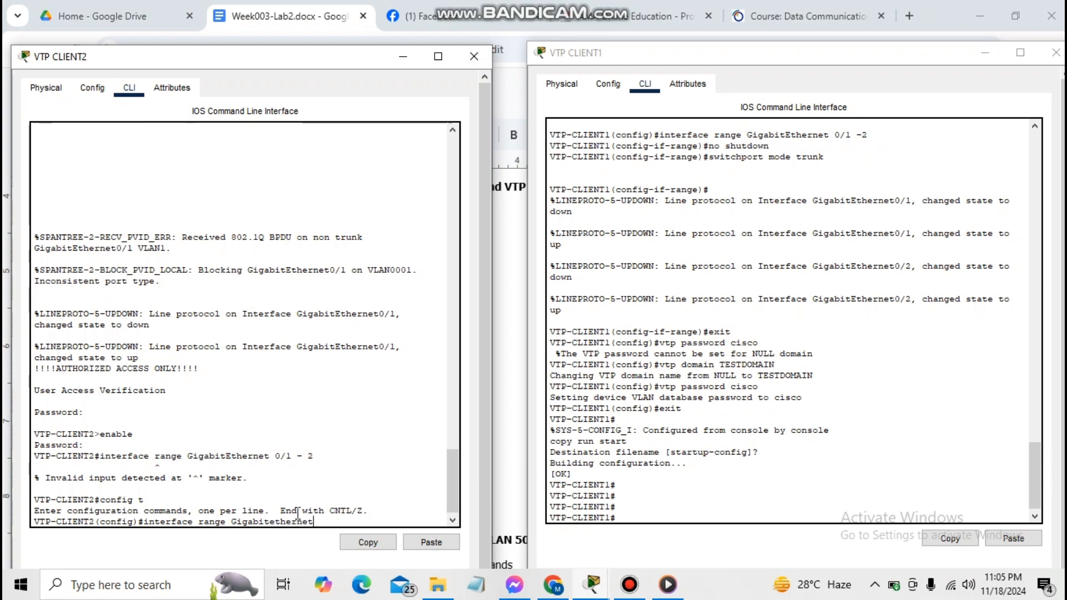
{"action": "type", "text": " 0/1 - 2"}
{"action": "key", "text": "Return"}
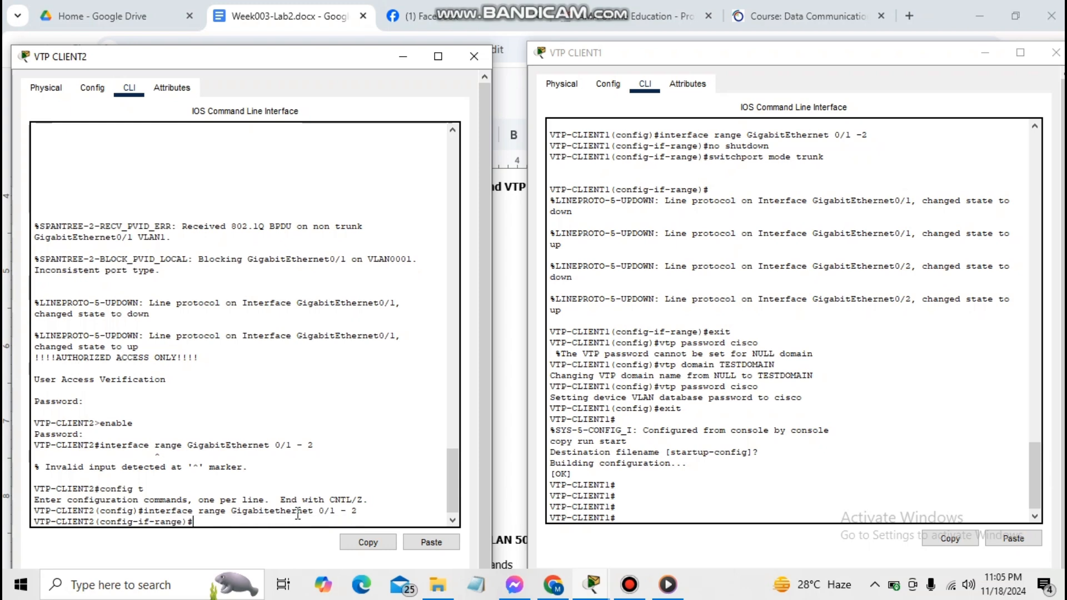
{"action": "type", "text": "no shutdown"}
{"action": "key", "text": "Return"}
{"action": "type", "text": "s"}
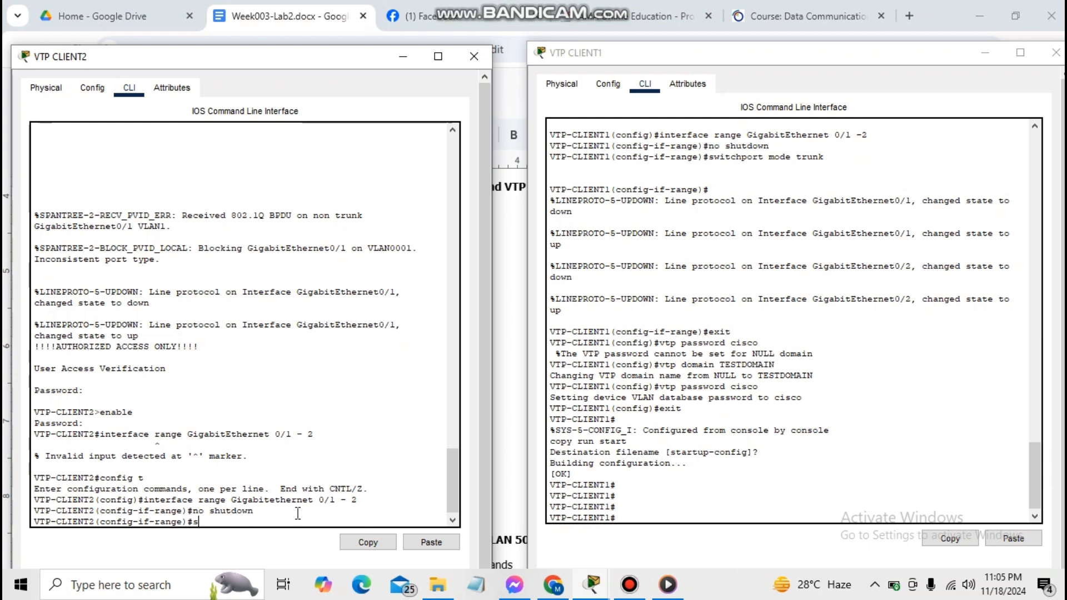
{"action": "type", "text": "witchport mode trunk"}
{"action": "key", "text": "Return"}
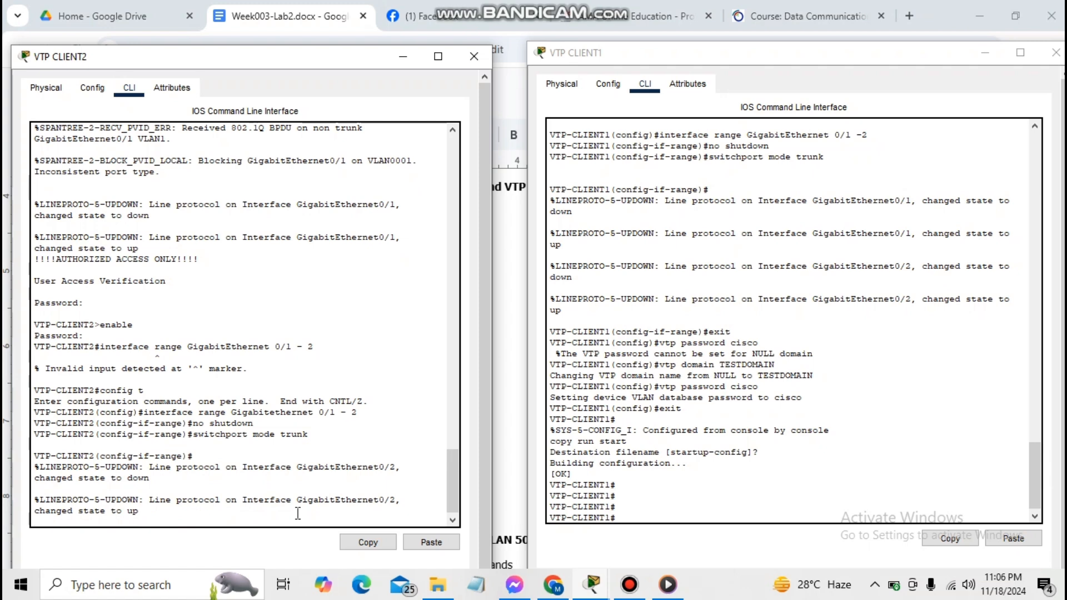
{"action": "key", "text": "Return"}
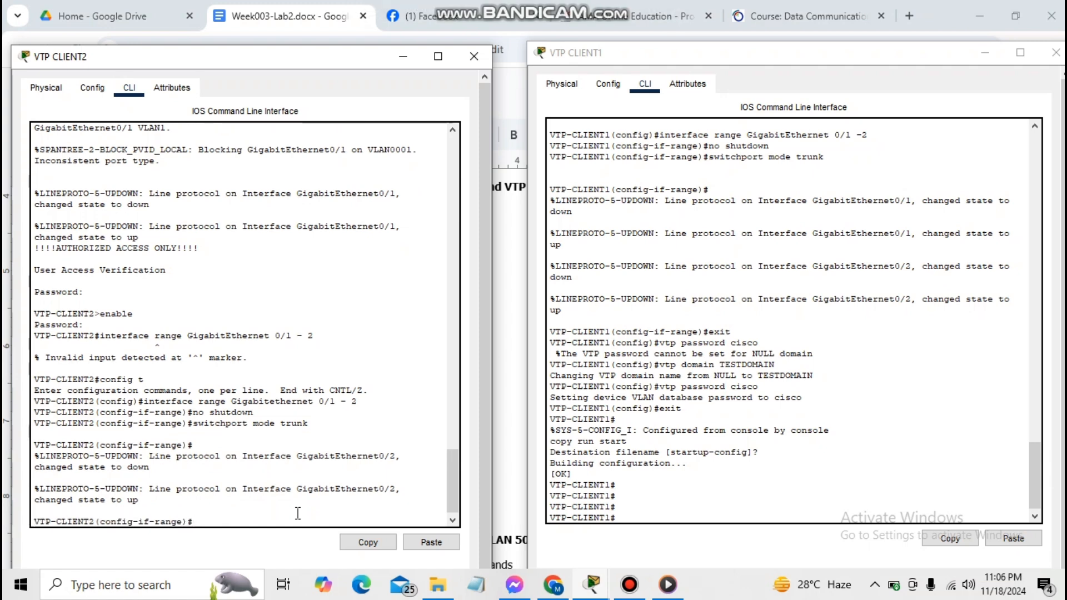
{"action": "type", "text": "exit"}
{"action": "key", "text": "Return"}
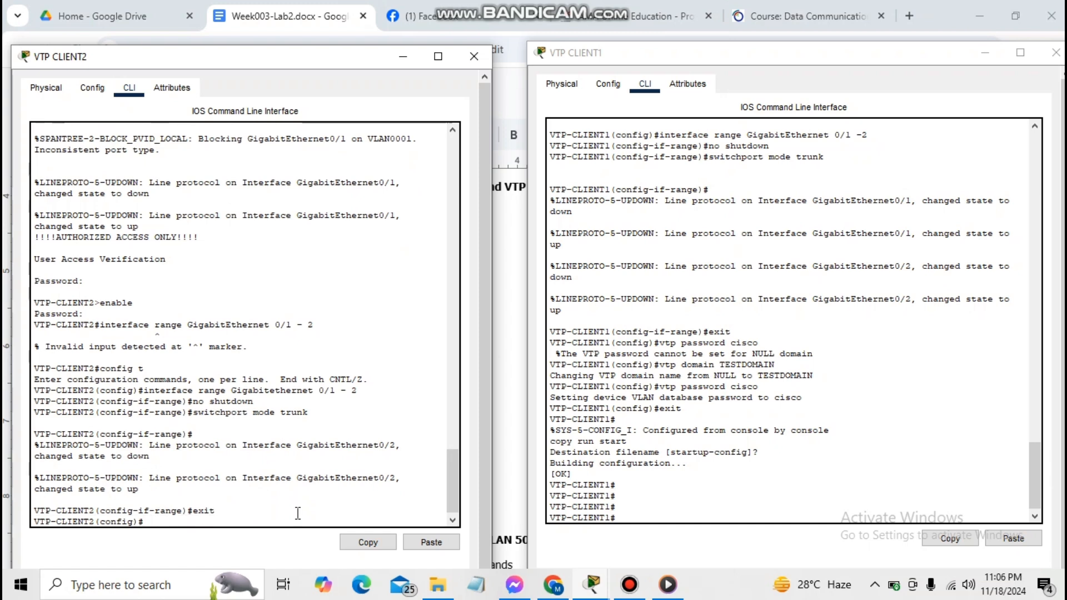
{"action": "type", "text": "vtp domain TESTDOMAI"}
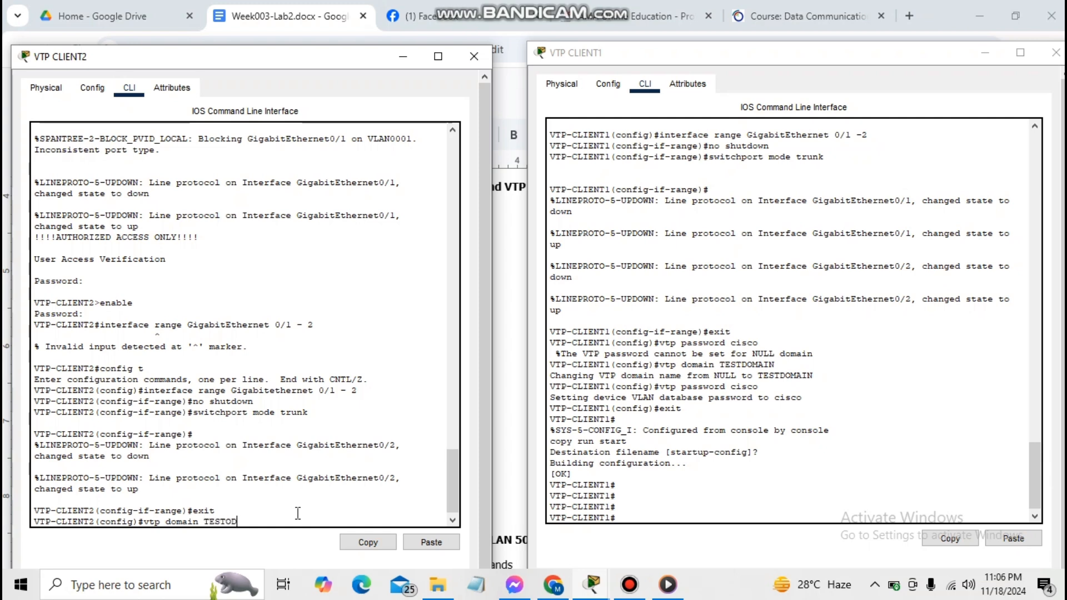
{"action": "type", "text": "N"}
{"action": "key", "text": "Return"}
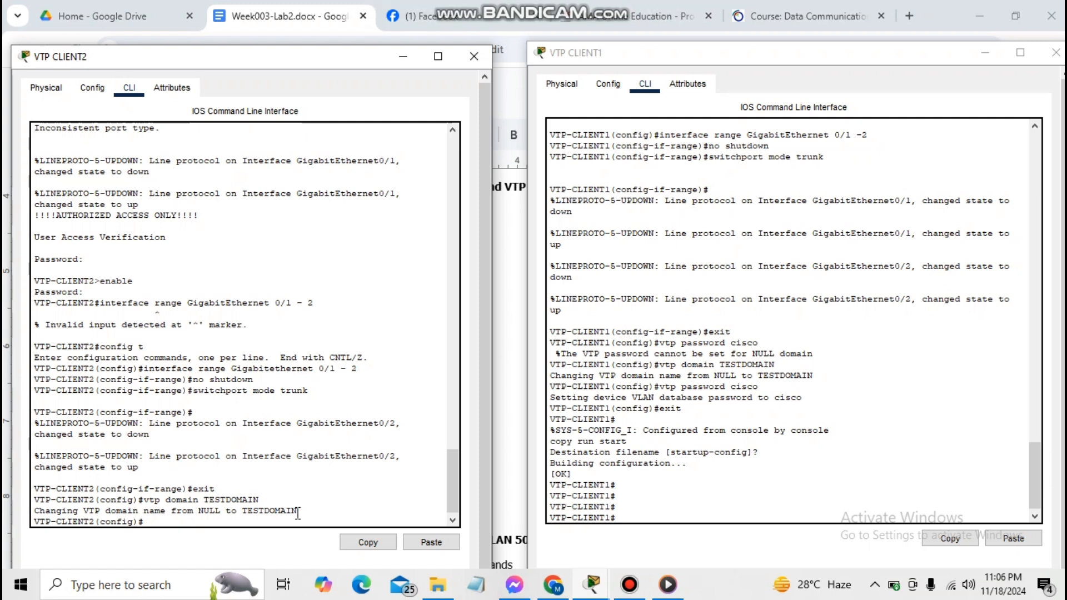
{"action": "type", "text": "vtp password cisco"}
{"action": "key", "text": "Return"}
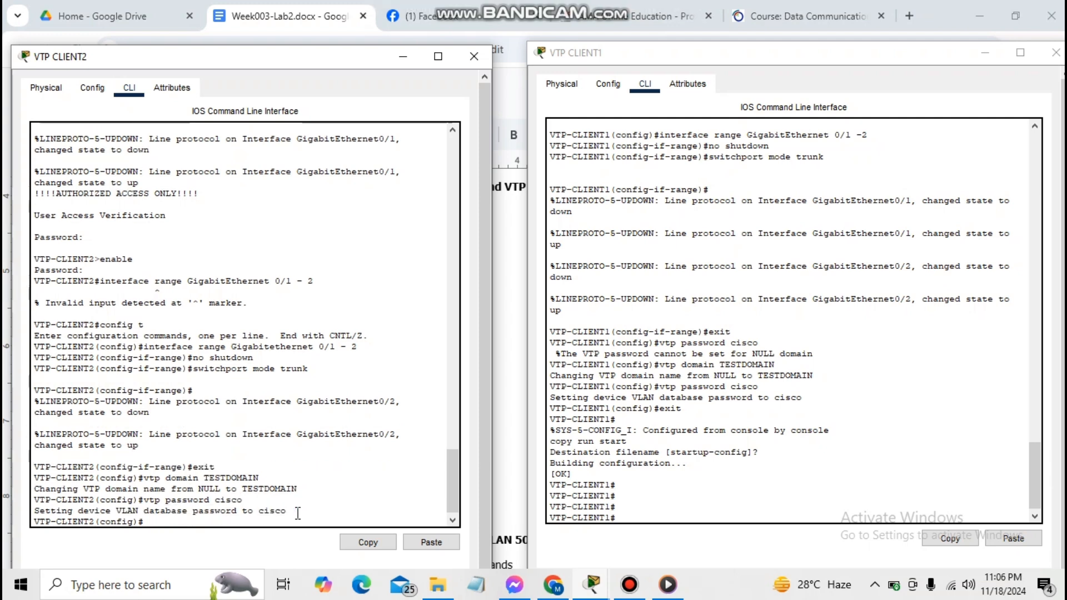
{"action": "type", "text": "exit"}
{"action": "key", "text": "Return"}
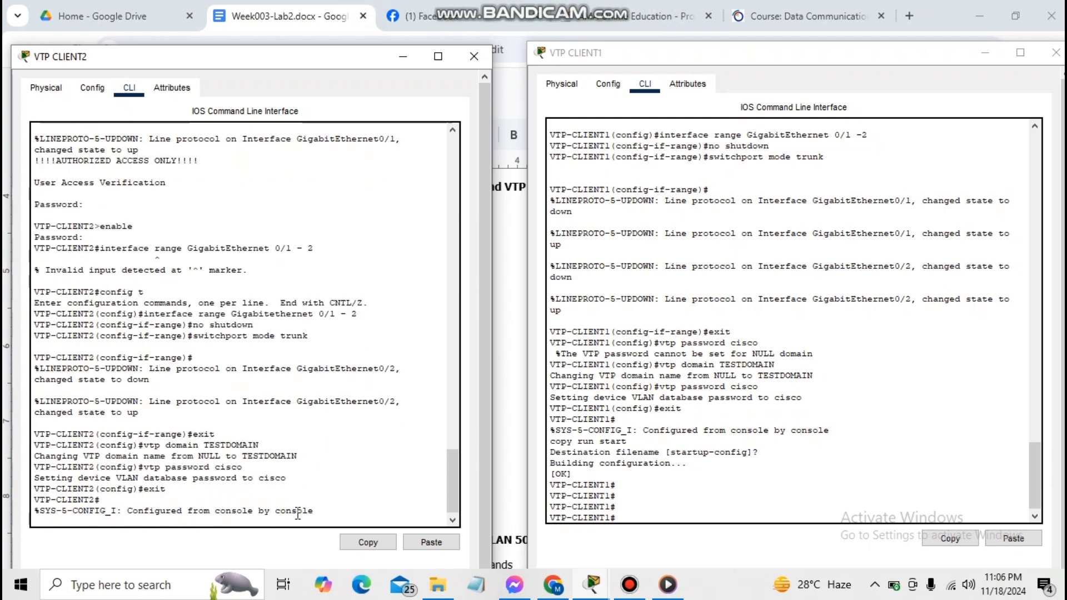
{"action": "type", "text": "copy run start"}
{"action": "key", "text": "Return"}
{"action": "key", "text": "Return"}
{"action": "key", "text": "Return"}
{"action": "key", "text": "Return"}
{"action": "key", "text": "Return"}
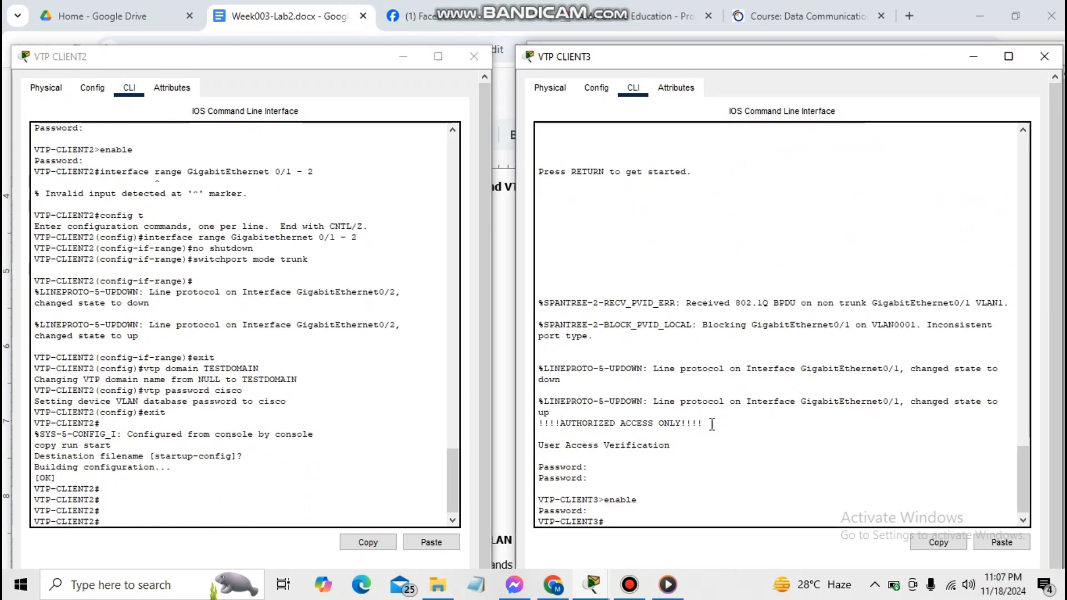
Bring up VTP-CLIENT3's GigabitEthernet 0/1 - 2 as trunk links
{"action": "type", "text": "config t"}
{"action": "key", "text": "Return"}
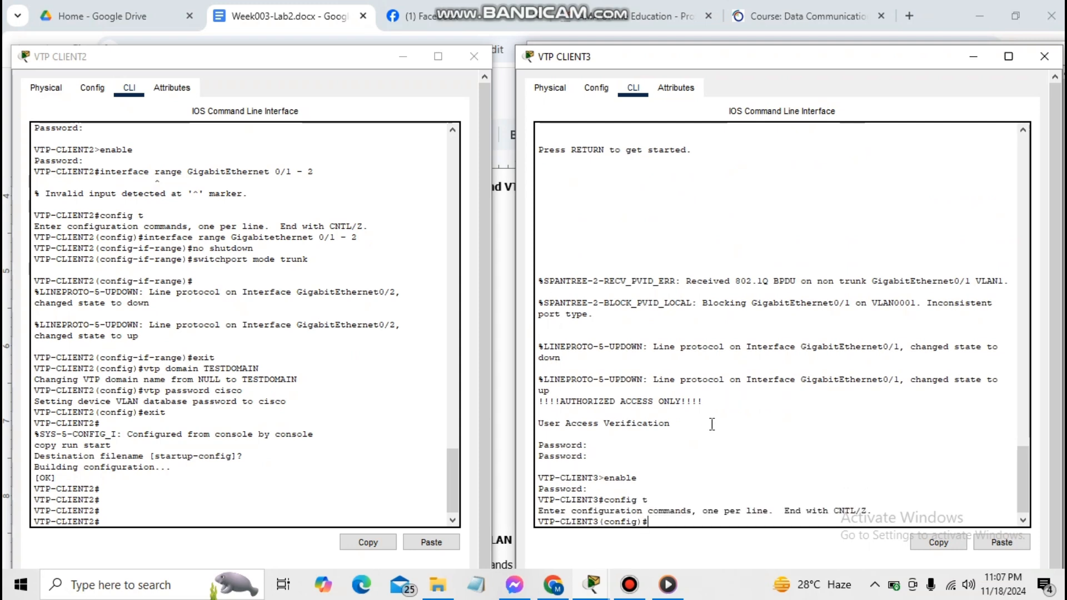
{"action": "type", "text": "interface ran"}
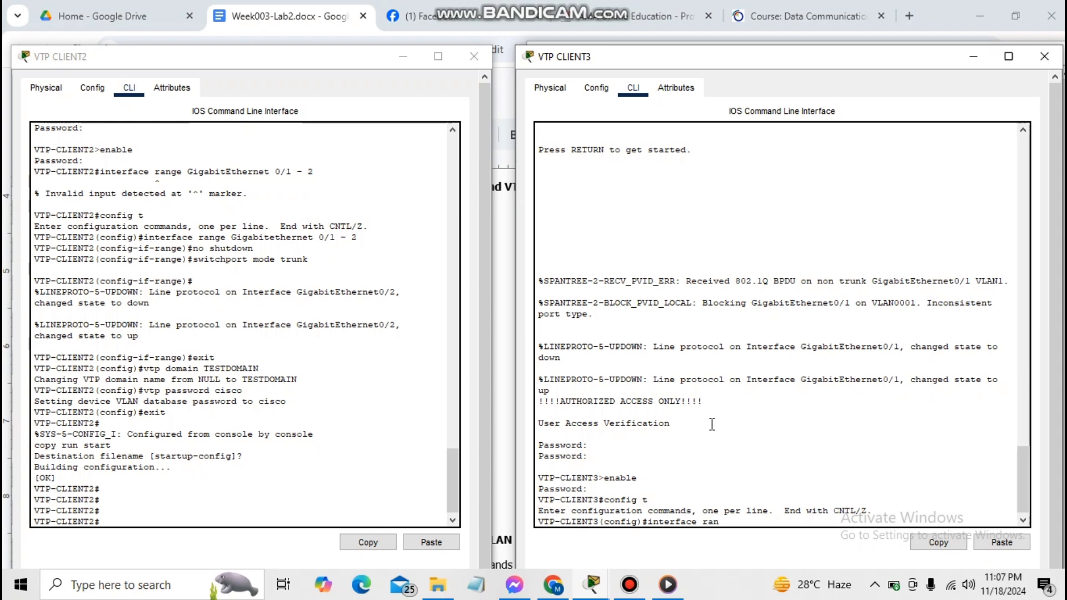
{"action": "type", "text": "ge GigabitEthernet"}
{"action": "key", "text": "BackSpace"}
{"action": "key", "text": "BackSpace"}
{"action": "key", "text": "BackSpace"}
{"action": "type", "text": "net 0/1 -2"}
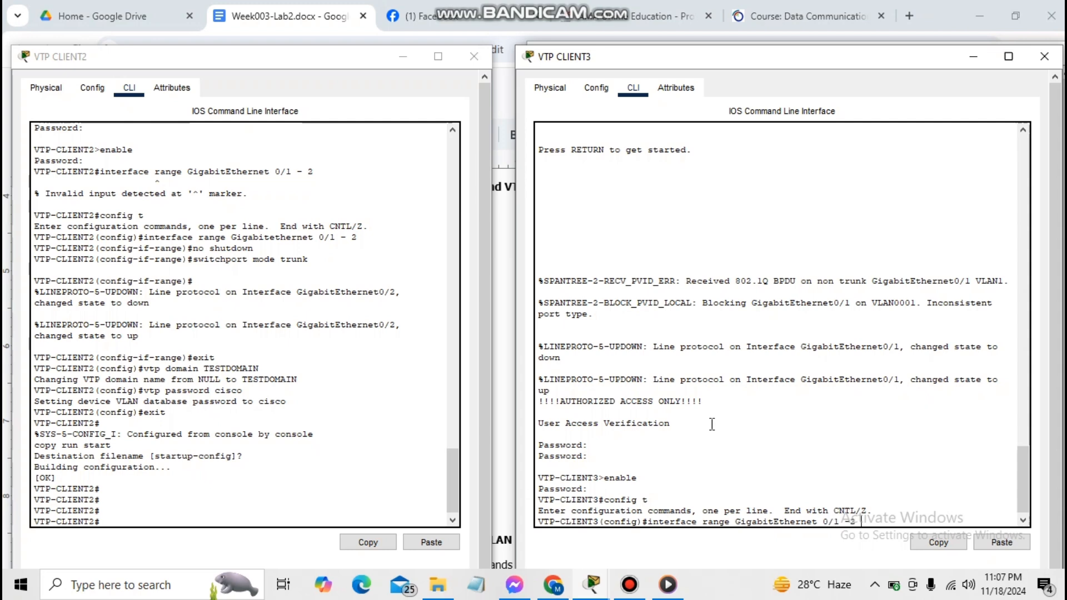
{"action": "key", "text": "Return"}
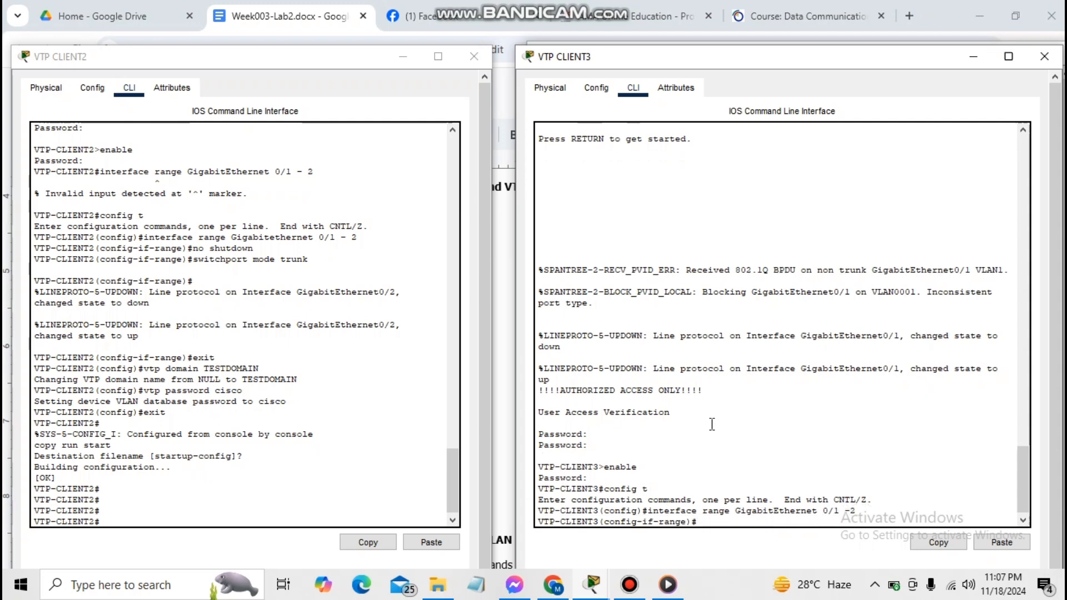
{"action": "type", "text": "no shutdown"}
{"action": "key", "text": "Return"}
{"action": "type", "text": "switchport"}
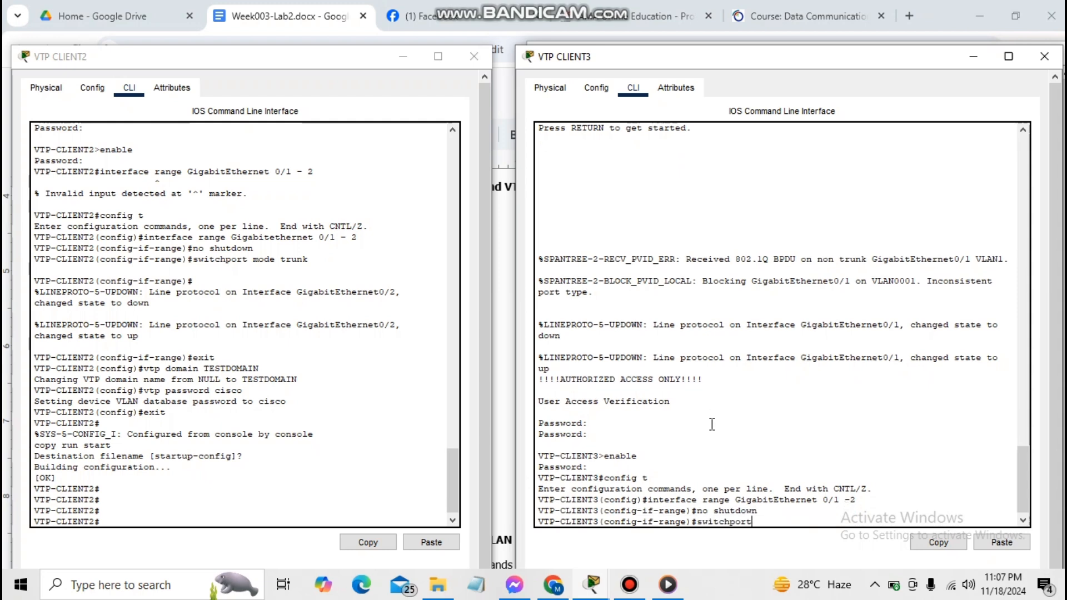
{"action": "type", "text": " mode r"}
{"action": "type", "text": "runk"}
{"action": "key", "text": "Return"}
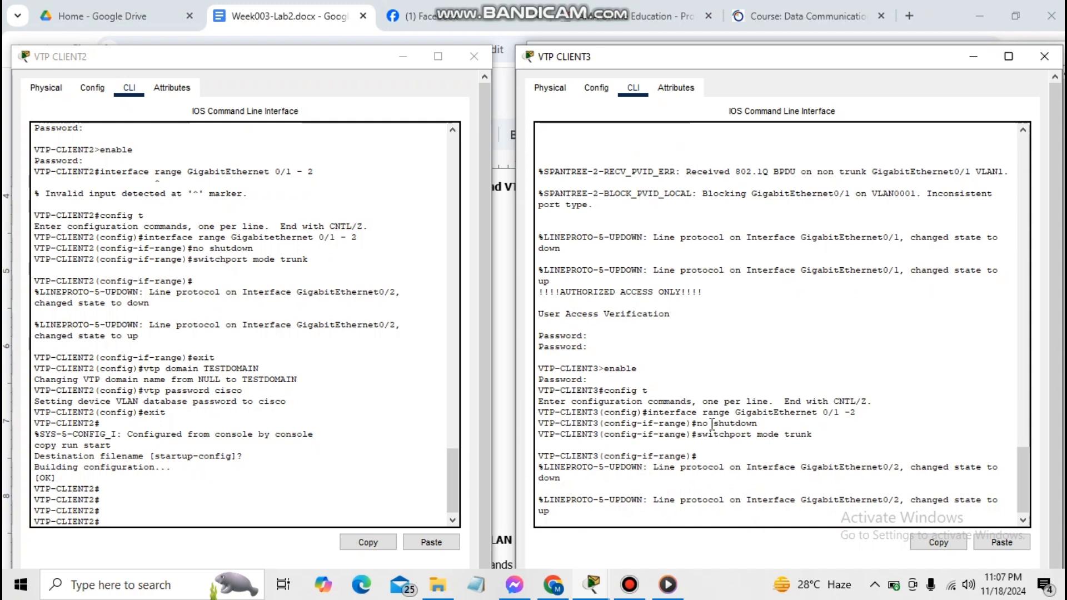
{"action": "type", "text": "exit"}
{"action": "key", "text": "Return"}
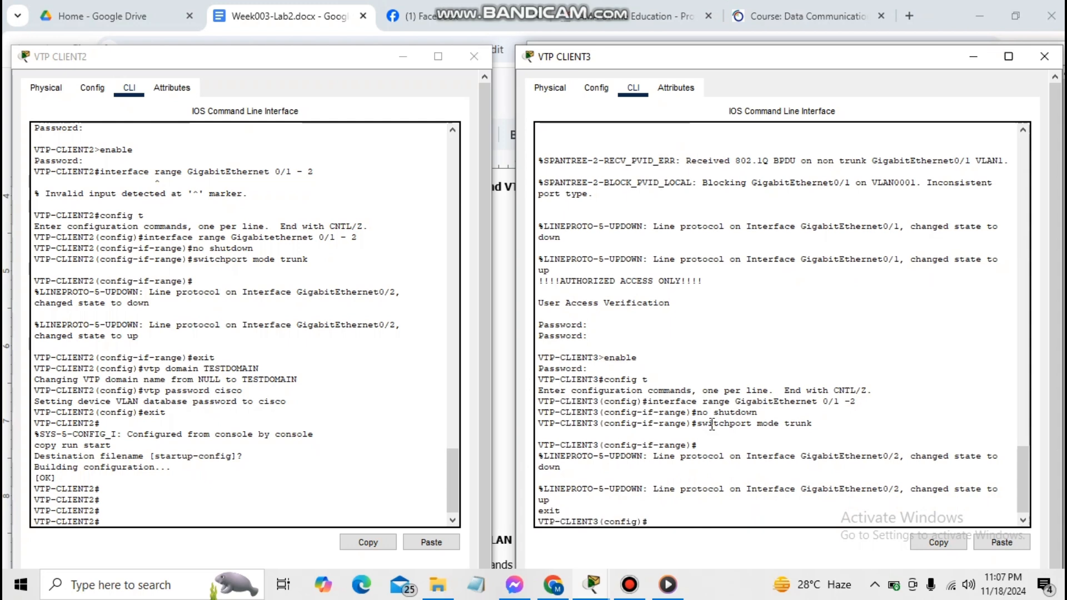
{"action": "type", "text": "vtp domain TESTDOMAIN"}
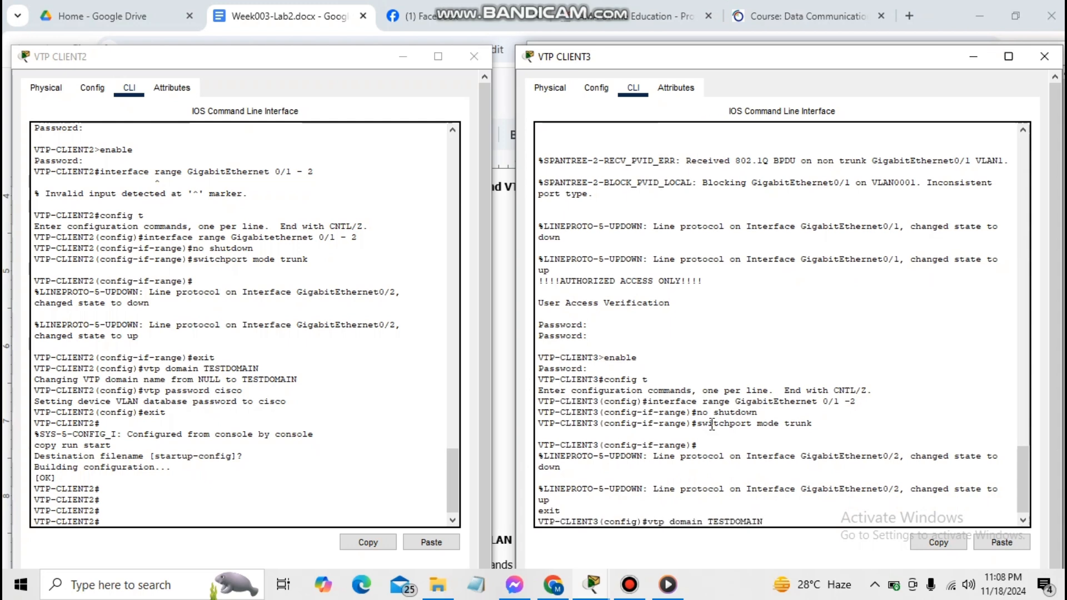
{"action": "key", "text": "Return"}
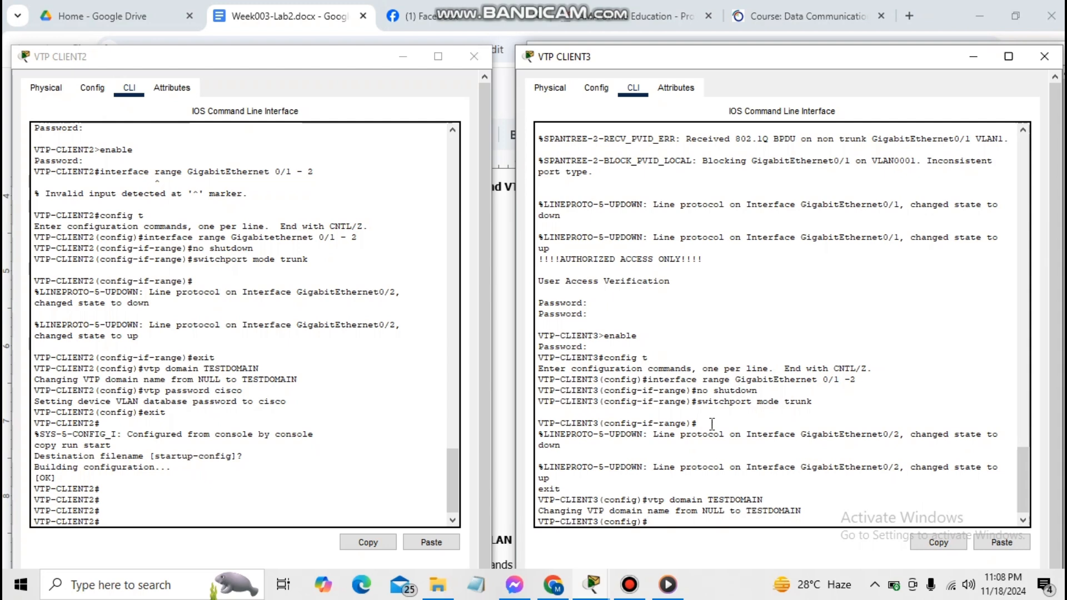
{"action": "type", "text": "vtp password cisco"}
{"action": "key", "text": "Return"}
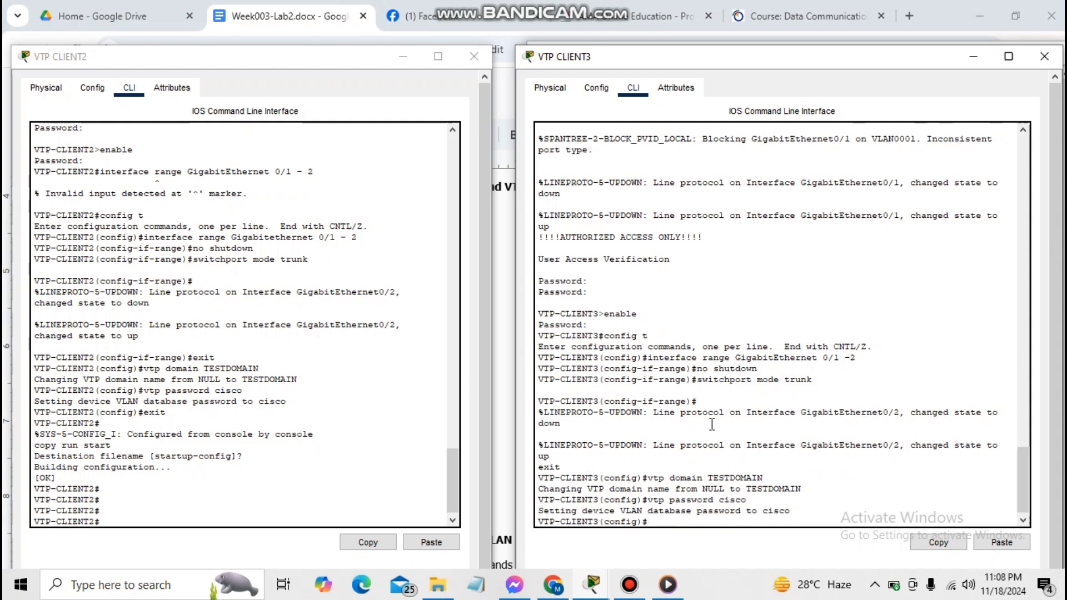
{"action": "type", "text": "exit"}
{"action": "key", "text": "Return"}
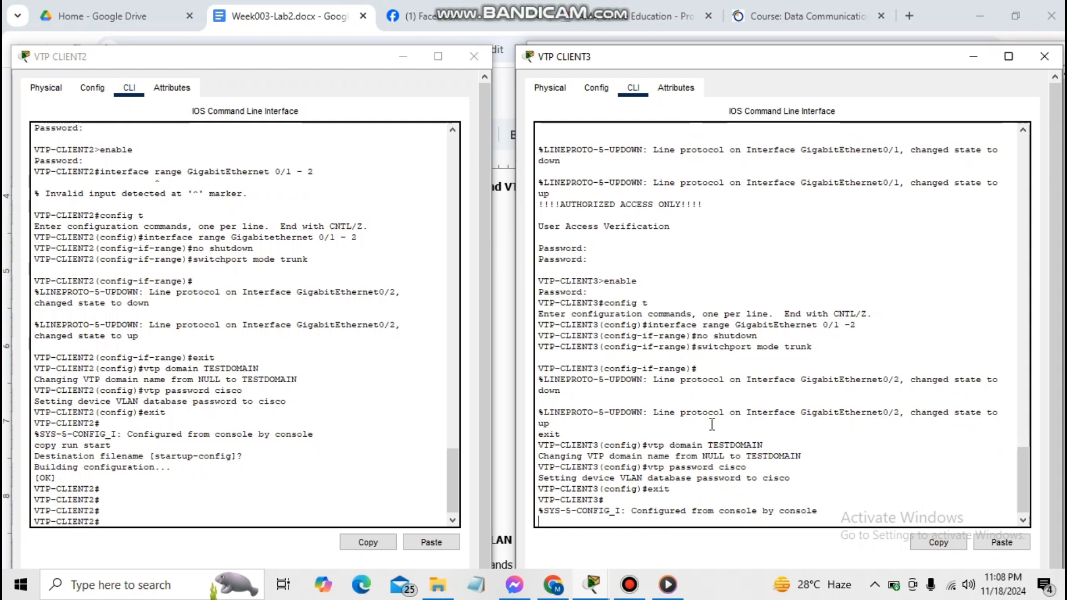
{"action": "type", "text": "copy run start"}
{"action": "key", "text": "Return"}
{"action": "key", "text": "Return"}
{"action": "key", "text": "Return"}
{"action": "key", "text": "Return"}
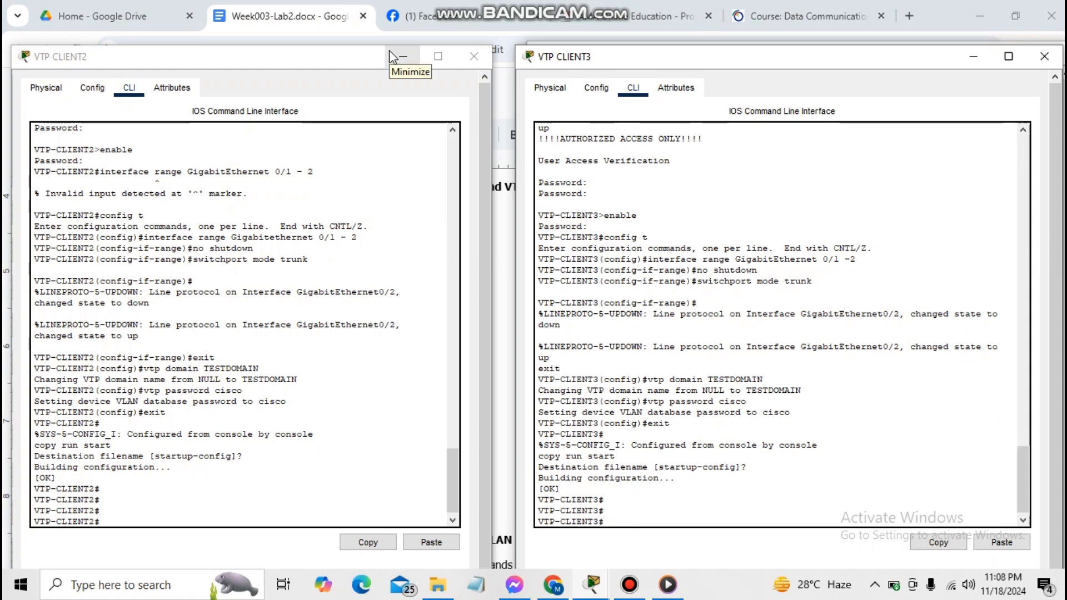
Minimize the three client consoles and scroll the lab sheet to the VLAN 10 STUDENTS / VLAN 50 SERVERS step
{"action": "left_click", "coordinate": [403, 56]}
{"action": "left_click", "coordinate": [982, 66]}
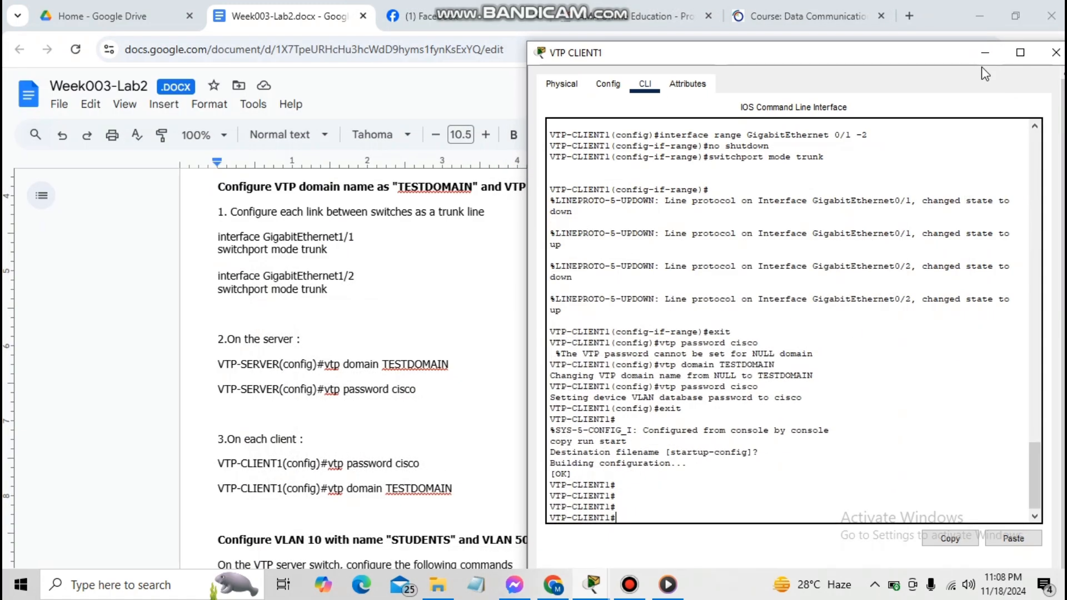
{"action": "left_click", "coordinate": [987, 60]}
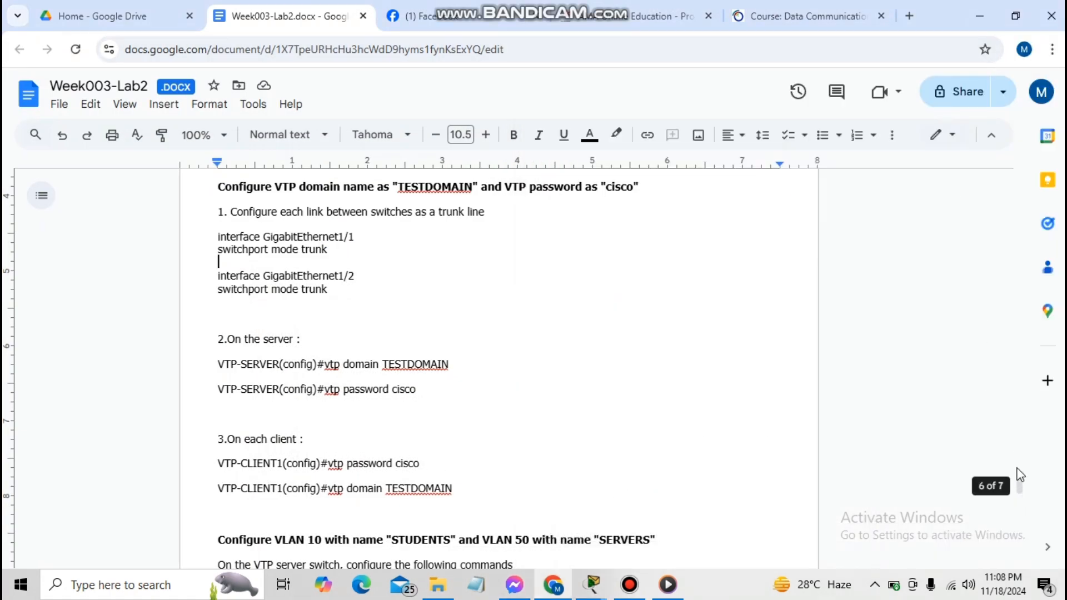
{"action": "left_click_drag", "start_coordinate": [1022, 482], "coordinate": [1020, 509]}
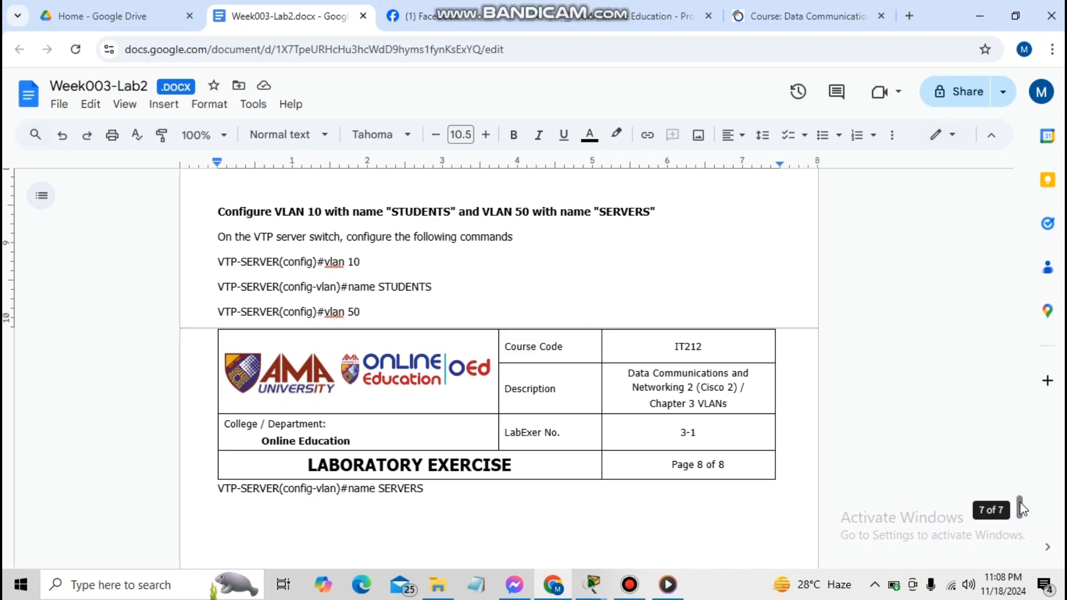
{"action": "left_click_drag", "start_coordinate": [1020, 507], "coordinate": [1018, 490]}
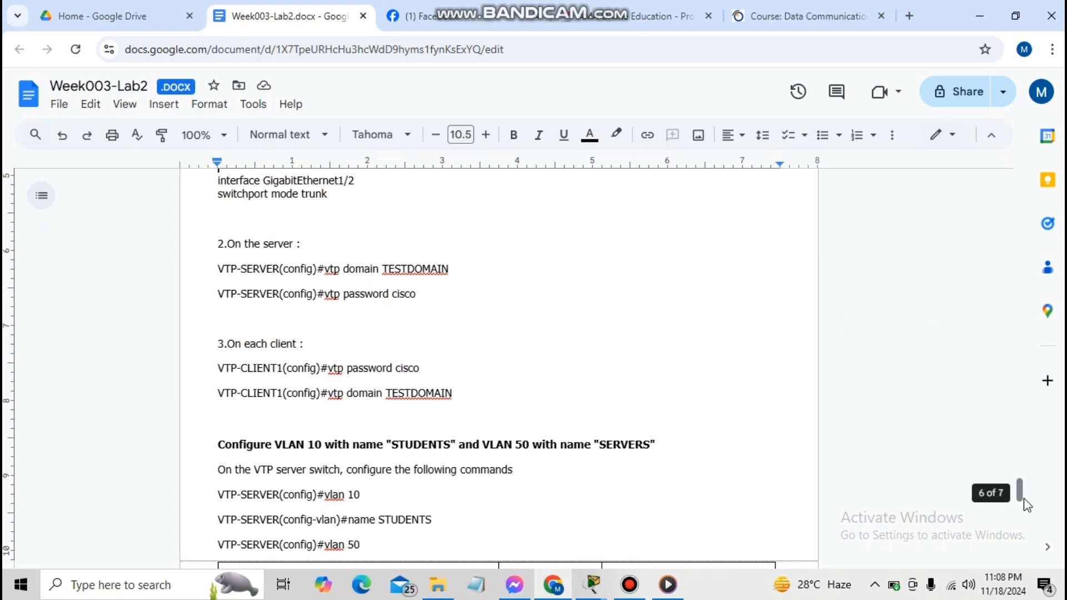
{"action": "left_click_drag", "start_coordinate": [1024, 498], "coordinate": [1024, 502]}
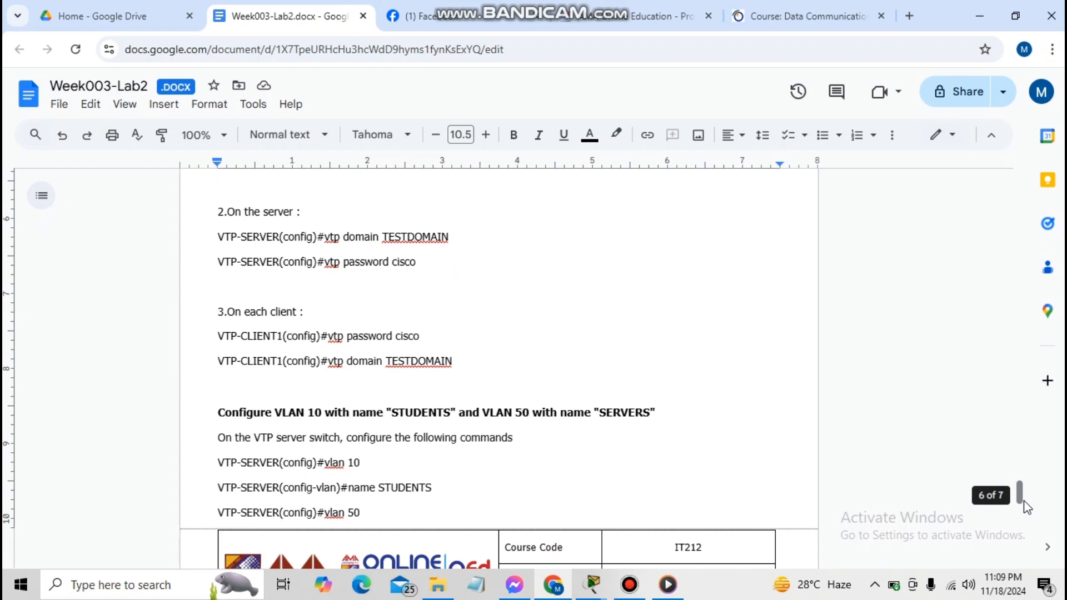
Log in to the VTP server switch, enter global configuration mode, and set VTP domain TESTDOMAIN
{"action": "key", "text": "alt+Tab"}
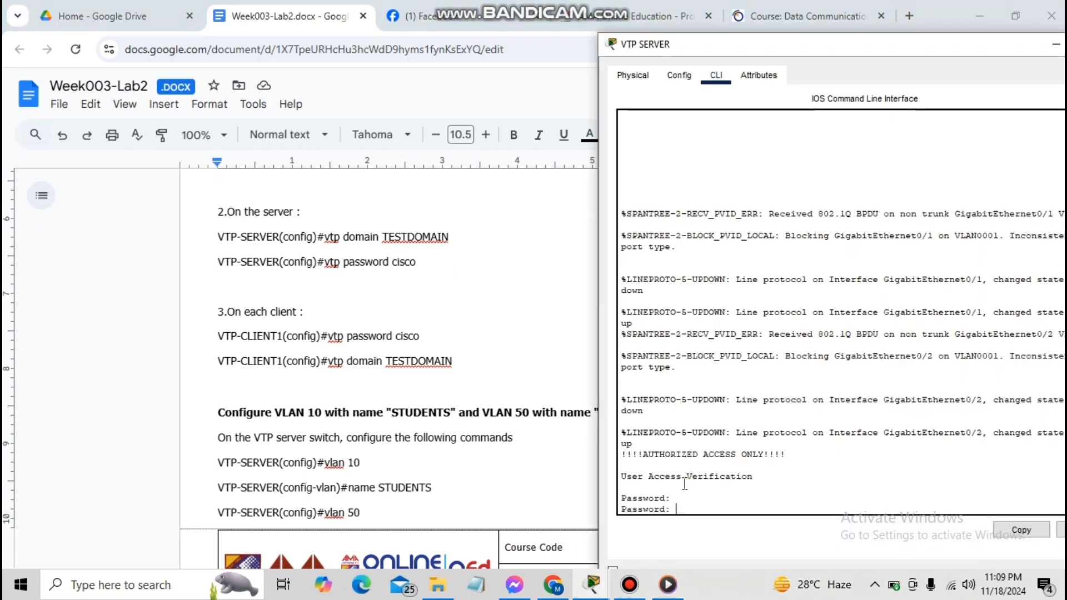
{"action": "key", "text": "Return"}
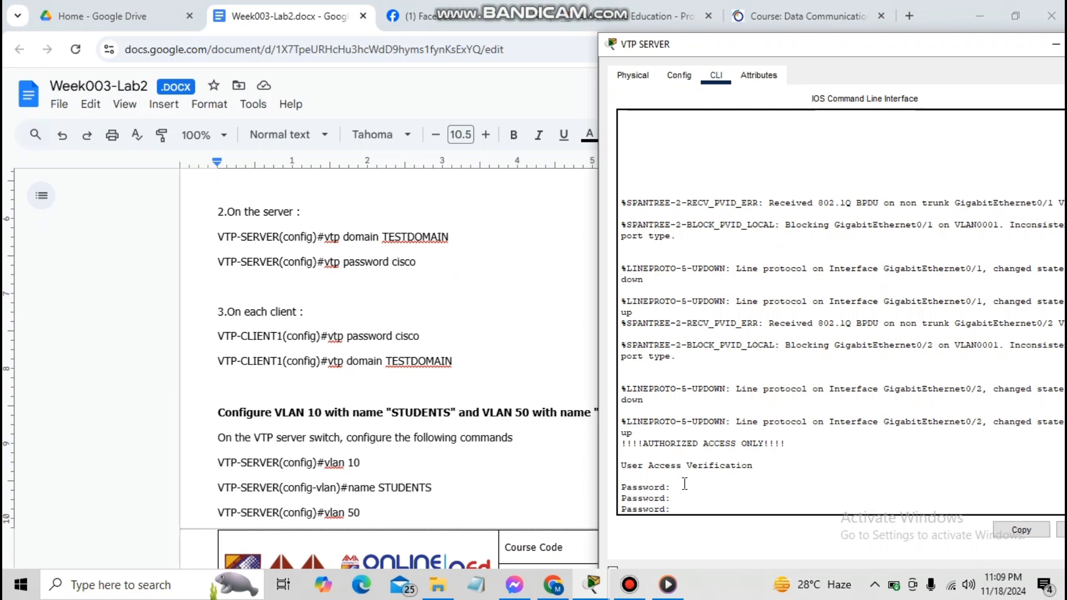
{"action": "key", "text": "Return"}
{"action": "type", "text": "enable"}
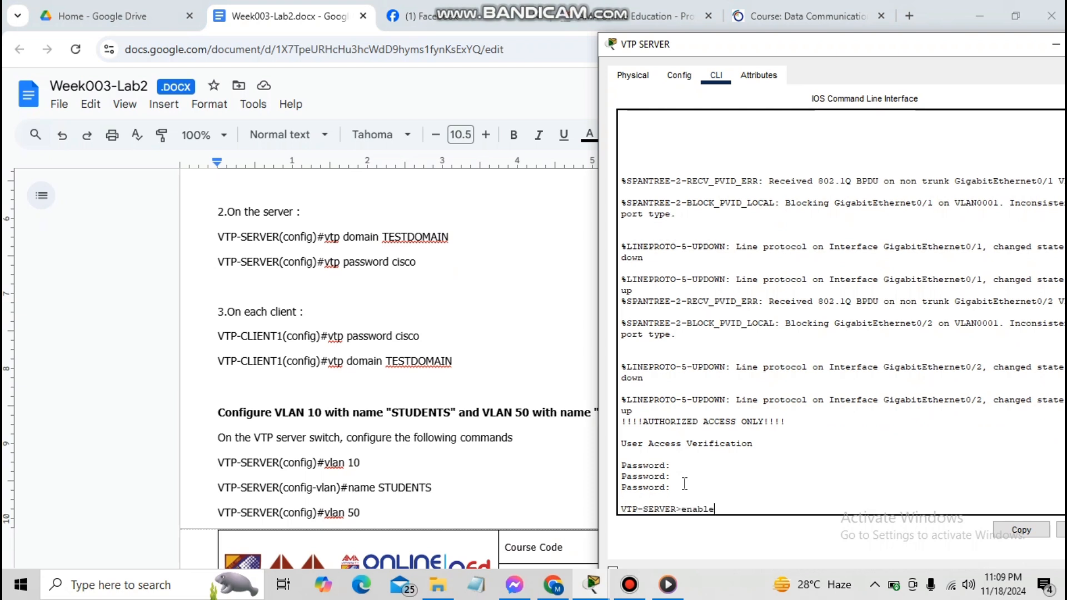
{"action": "key", "text": "Return"}
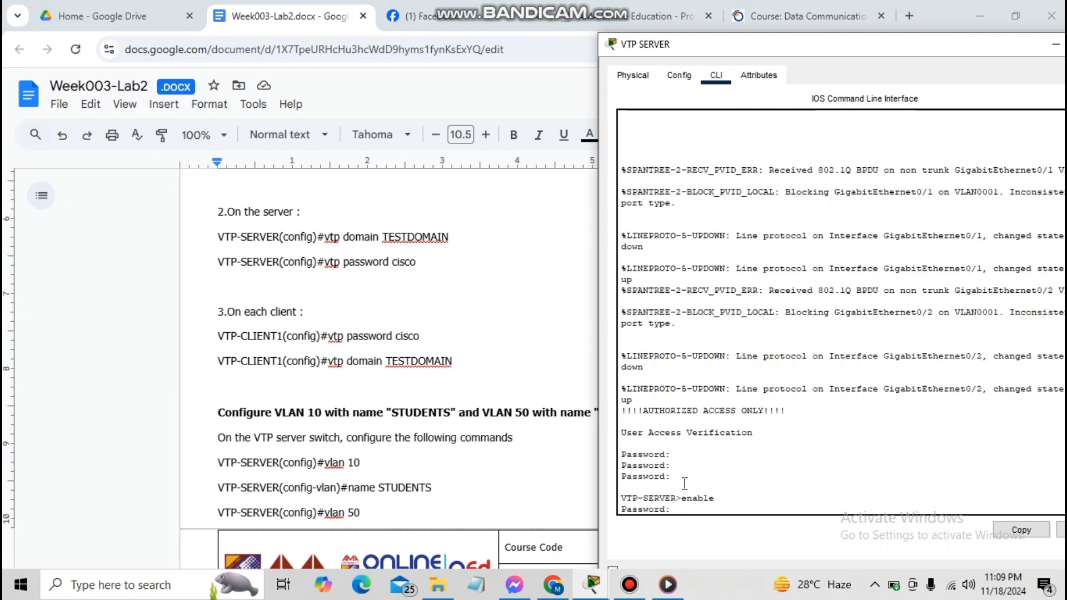
{"action": "key", "text": "Return"}
{"action": "type", "text": "conf"}
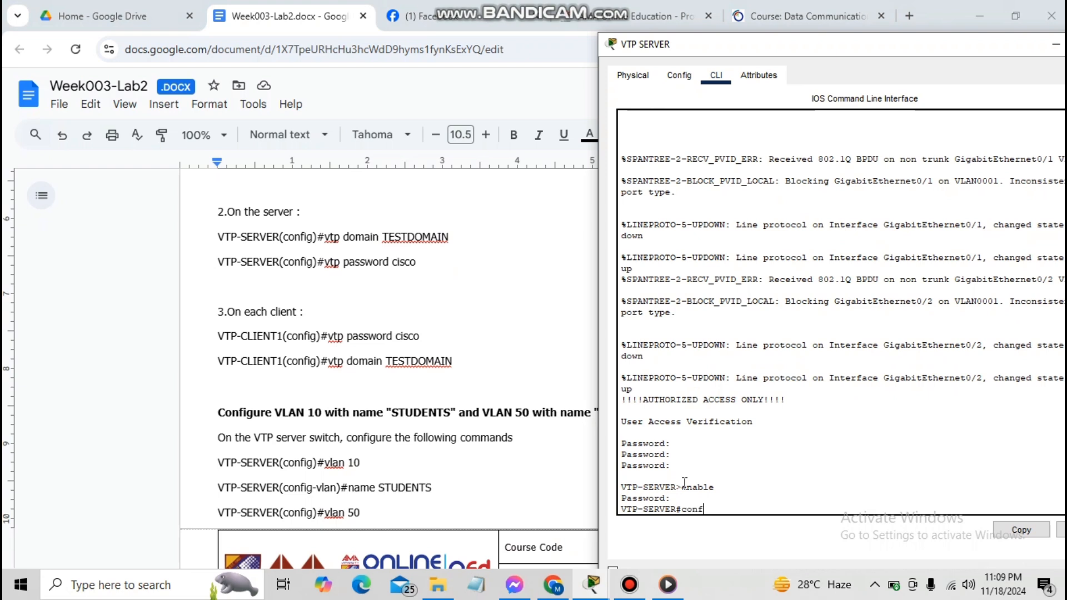
{"action": "type", "text": "ig t"}
{"action": "key", "text": "Return"}
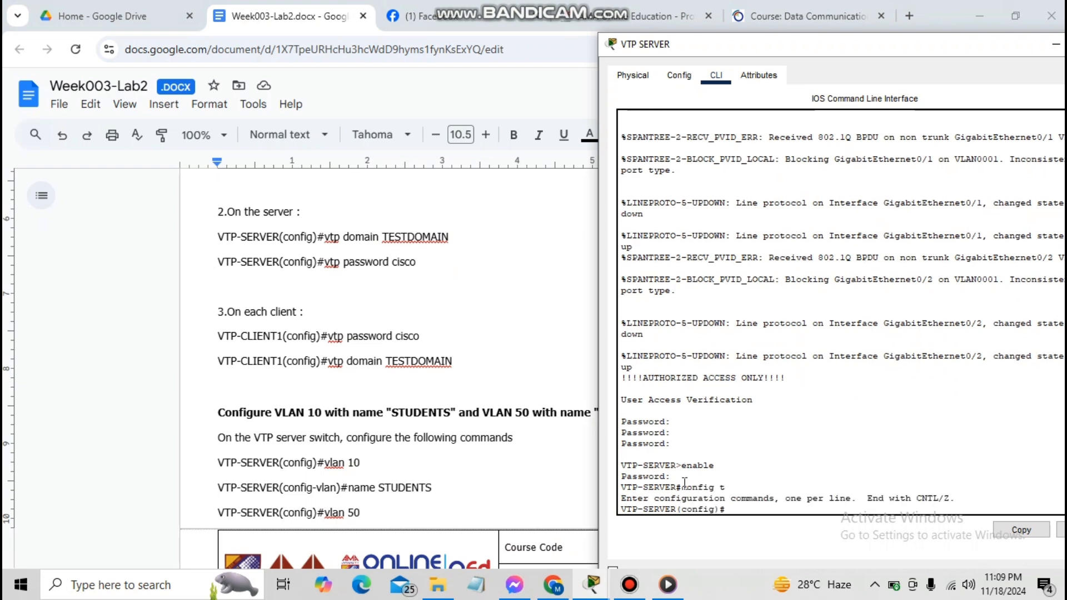
{"action": "type", "text": "vtp domain TESTDOMAIN"}
{"action": "key", "text": "Return"}
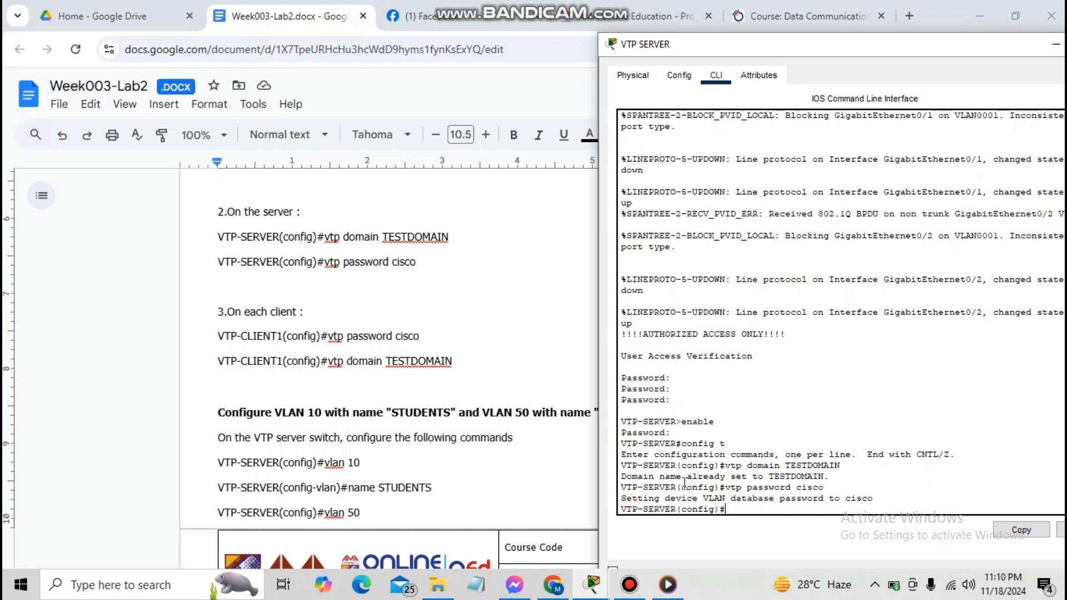
Create VLAN 10 named STUDENTS and VLAN 50 named SERVERS, then exit VLAN configuration
{"action": "type", "text": "vlan 10"}
{"action": "key", "text": "Return"}
{"action": "type", "text": "name"}
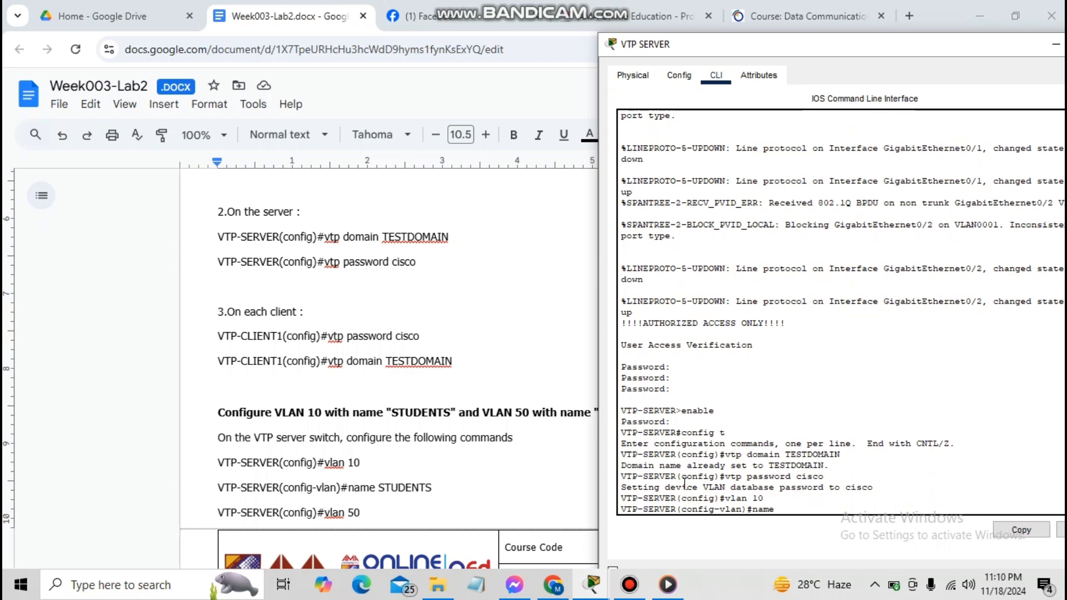
{"action": "type", "text": " STUDENTS"}
{"action": "key", "text": "Return"}
{"action": "type", "text": "vlan)#vla"}
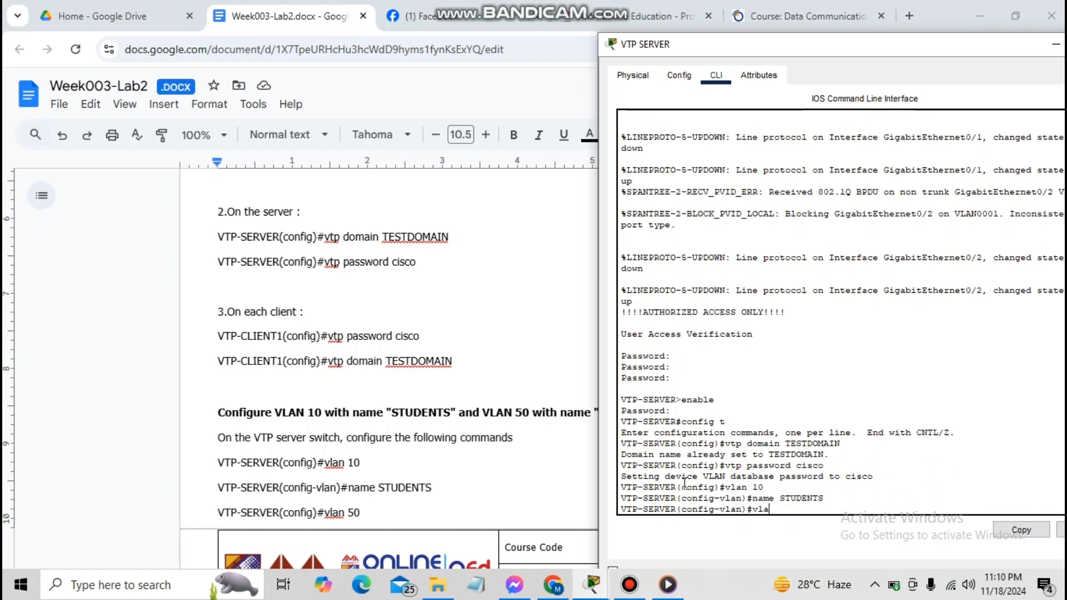
{"action": "type", "text": " 50"}
{"action": "key", "text": "Return"}
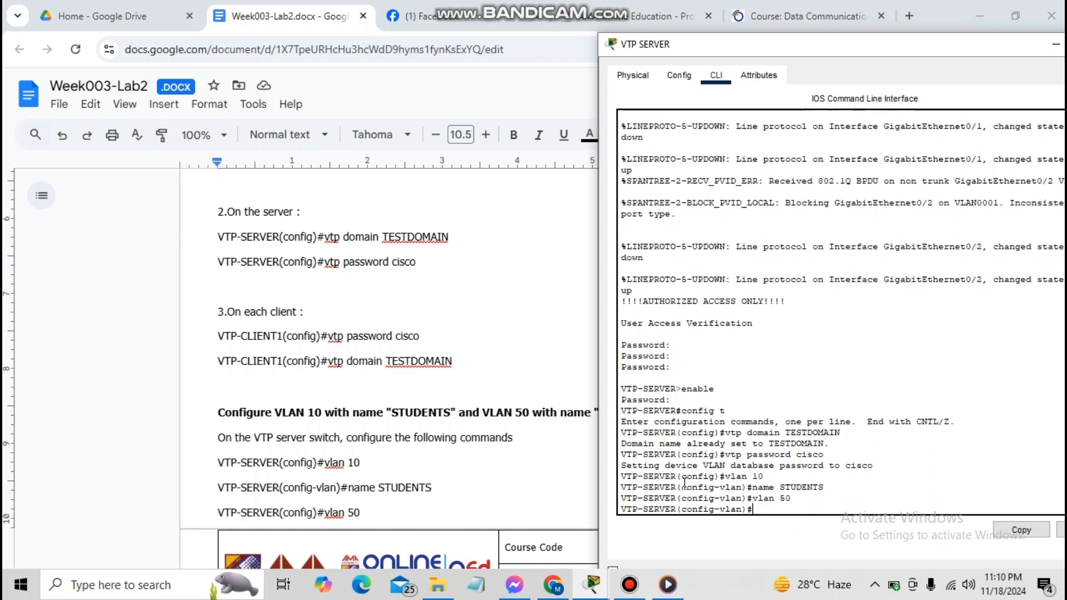
{"action": "type", "text": "name "}
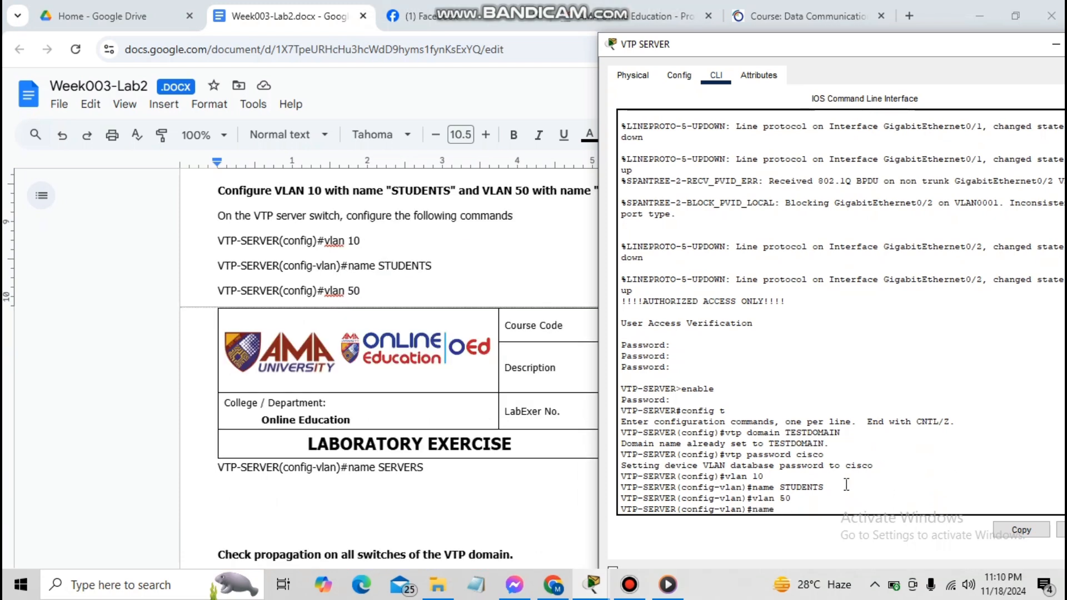
{"action": "type", "text": "SERVERS"}
{"action": "key", "text": "Return"}
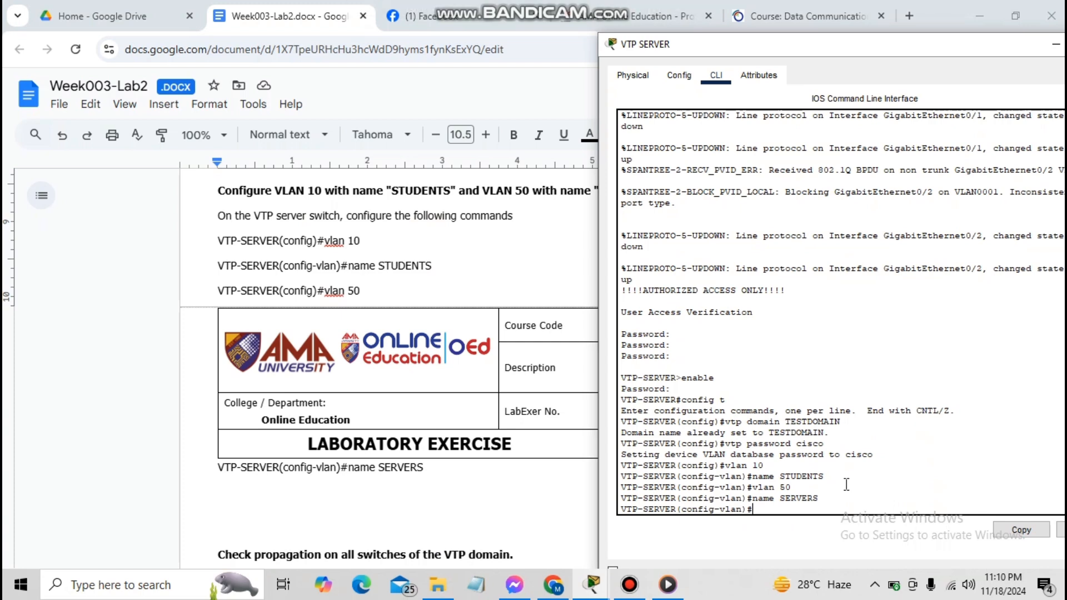
{"action": "type", "text": "exit"}
{"action": "key", "text": "Return"}
Select the GigabitEthernet 0/1-2 interface range and enable the ports with no shutdown
{"action": "type", "text": "in"}
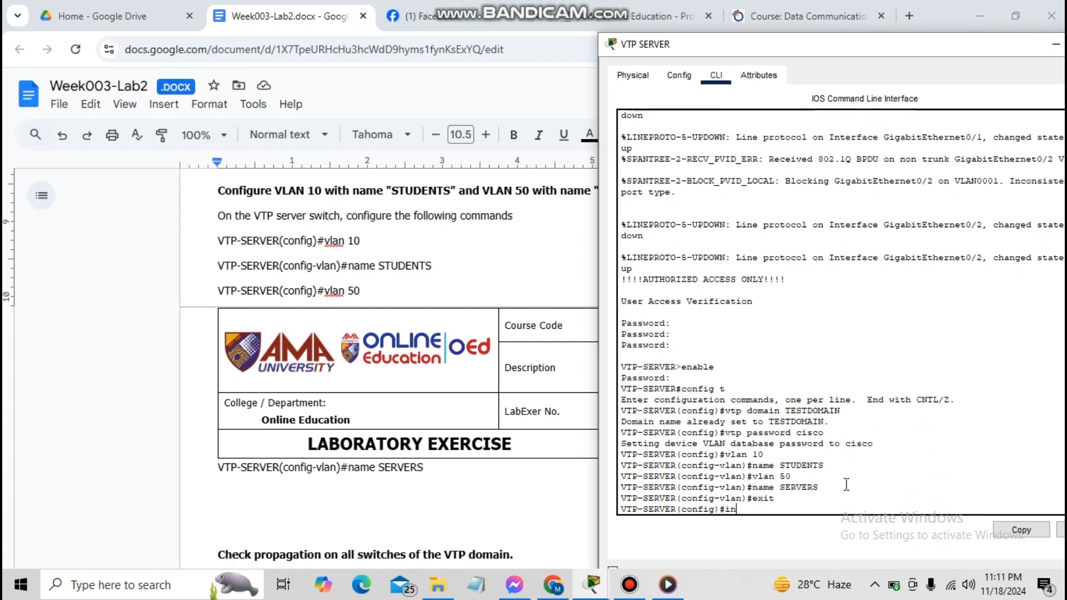
{"action": "type", "text": "terface GigabitEther"}
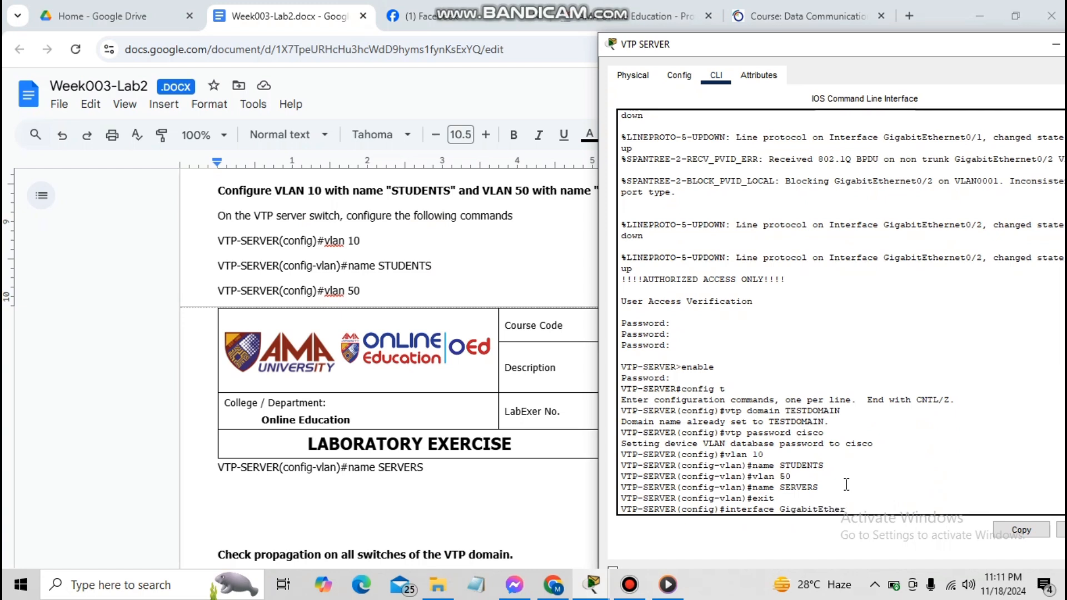
{"action": "type", "text": "net 0/1 - 2"}
{"action": "key", "text": "Return"}
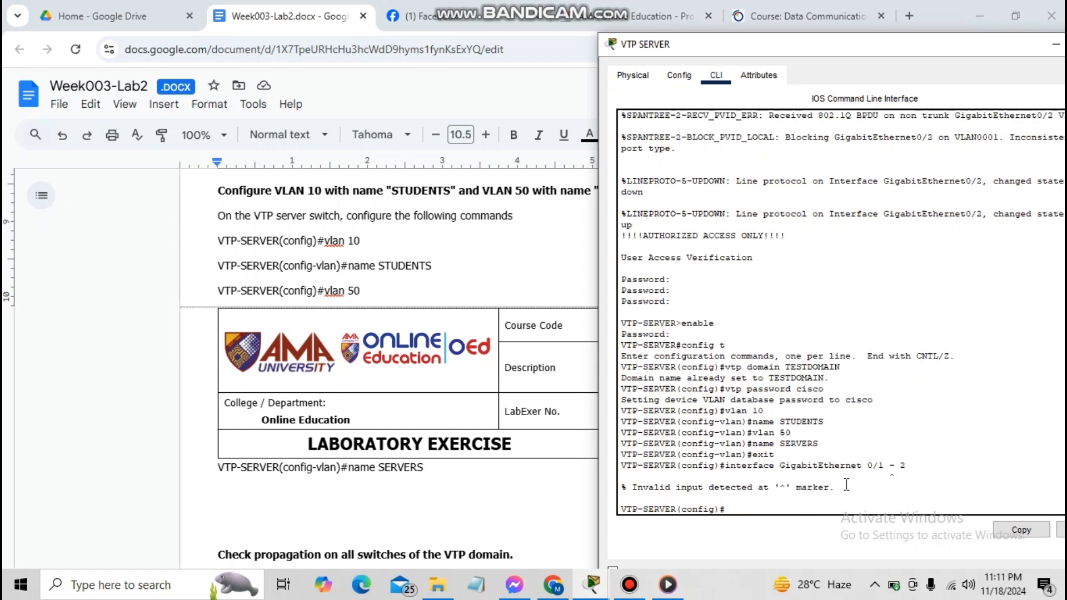
{"action": "type", "text": "interface range Gigabit"}
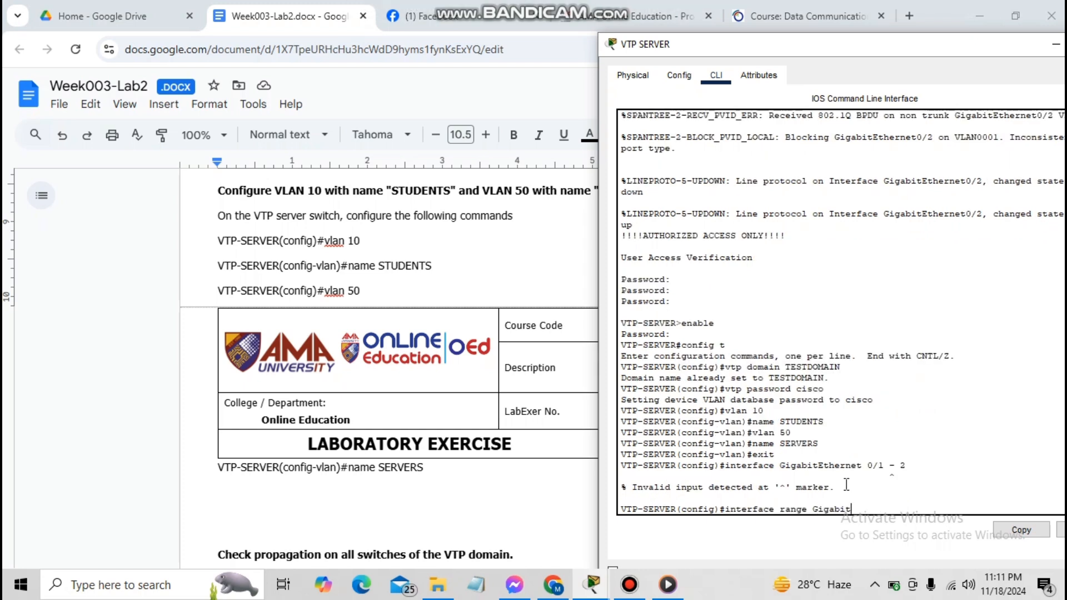
{"action": "type", "text": "ethernet 0/1-2"}
{"action": "key", "text": "Left"}
{"action": "key", "text": "Left"}
{"action": "key", "text": "Right"}
{"action": "key", "text": "Right"}
{"action": "key", "text": "Return"}
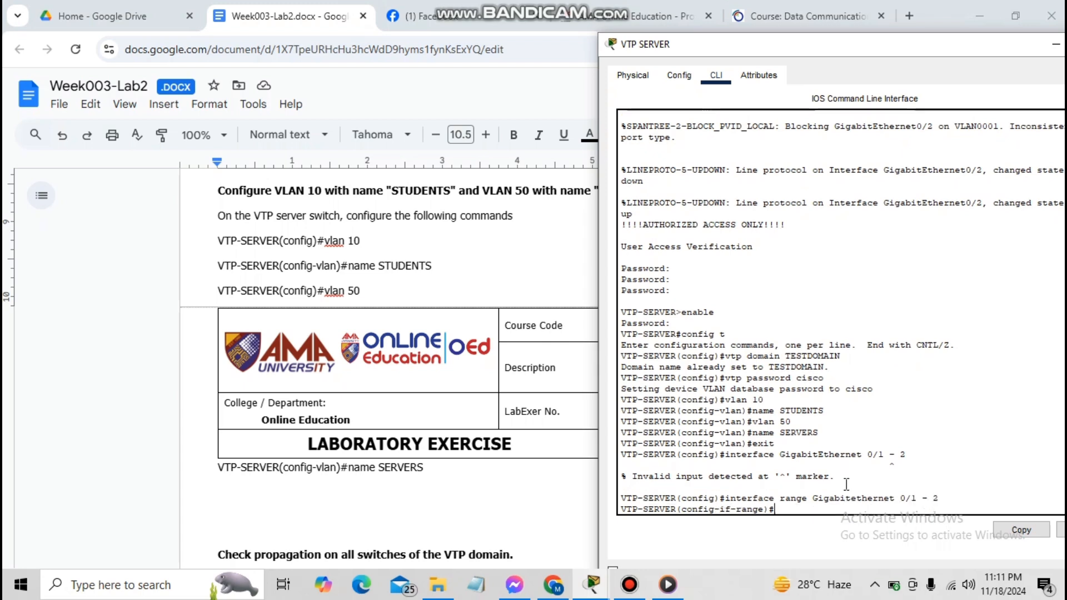
{"action": "type", "text": "no shutdown"}
{"action": "key", "text": "Return"}
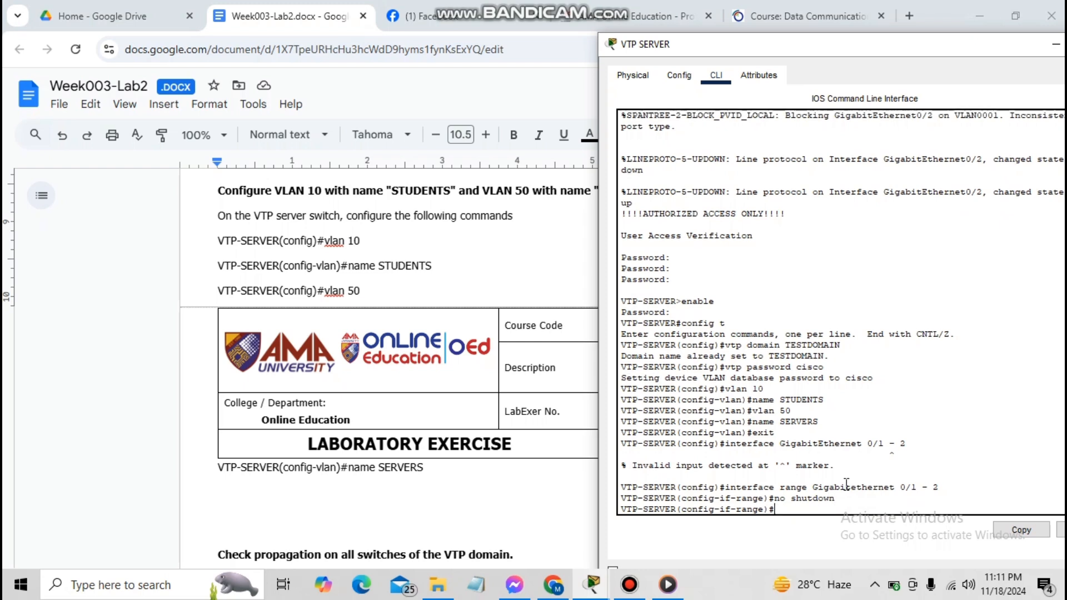
Set GigabitEthernet 0/1-2 to switchport mode trunk, return to privileged mode, and enter copy run start
{"action": "type", "text": "switchport mode"}
{"action": "type", "text": "trunk"}
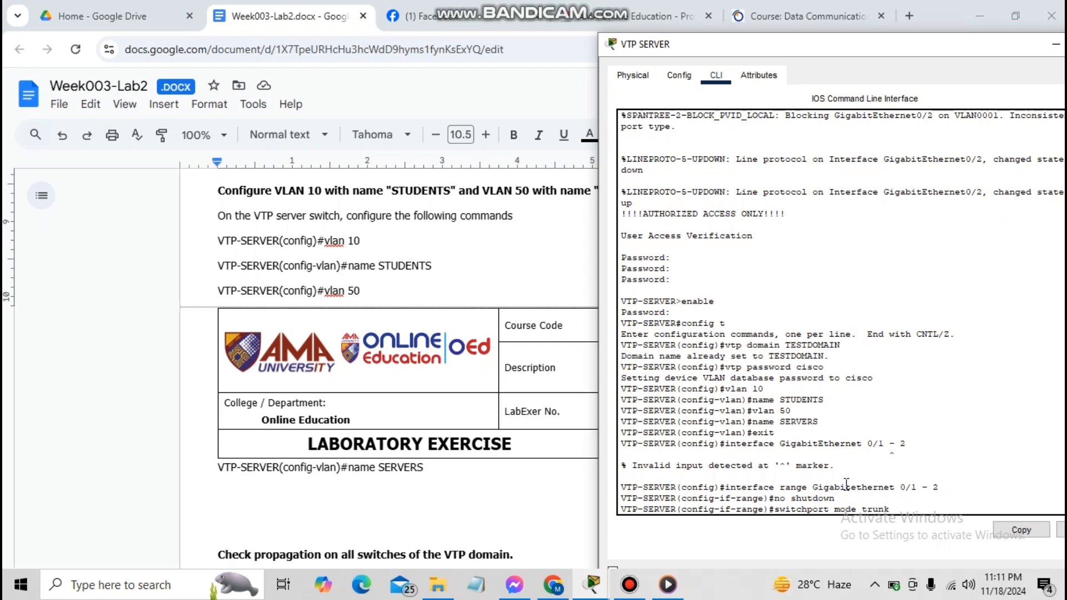
{"action": "key", "text": "Return"}
{"action": "type", "text": "exit"}
{"action": "key", "text": "Return"}
{"action": "type", "text": "exit"}
{"action": "key", "text": "Return"}
{"action": "type", "text": "copy run"}
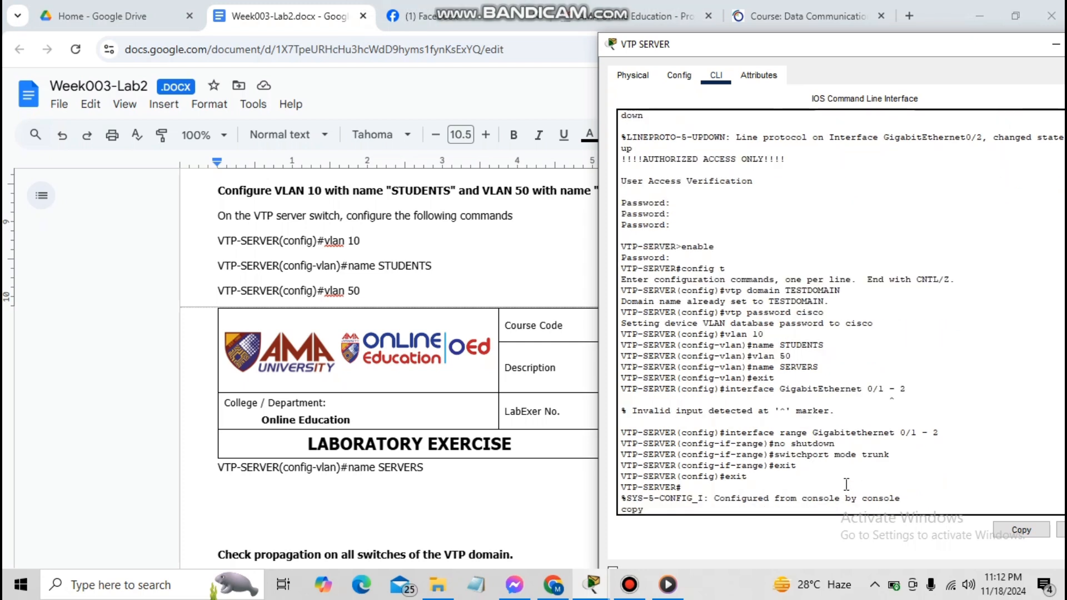
{"action": "type", "text": " start"}
{"action": "key", "text": "Return"}
{"action": "key", "text": "Return"}
{"action": "key", "text": "Return"}
{"action": "key", "text": "Return"}
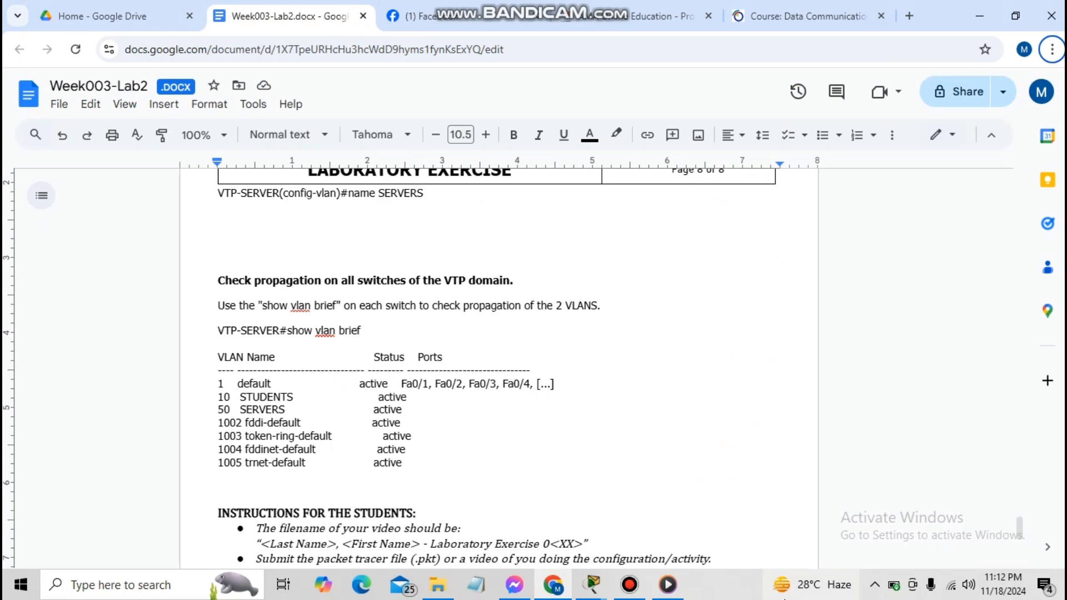
On the VTP SERVER console, run show vlan brief to confirm VLANs 10 STUDENTS and 50 SERVERS
{"action": "left_click", "coordinate": [593, 596]}
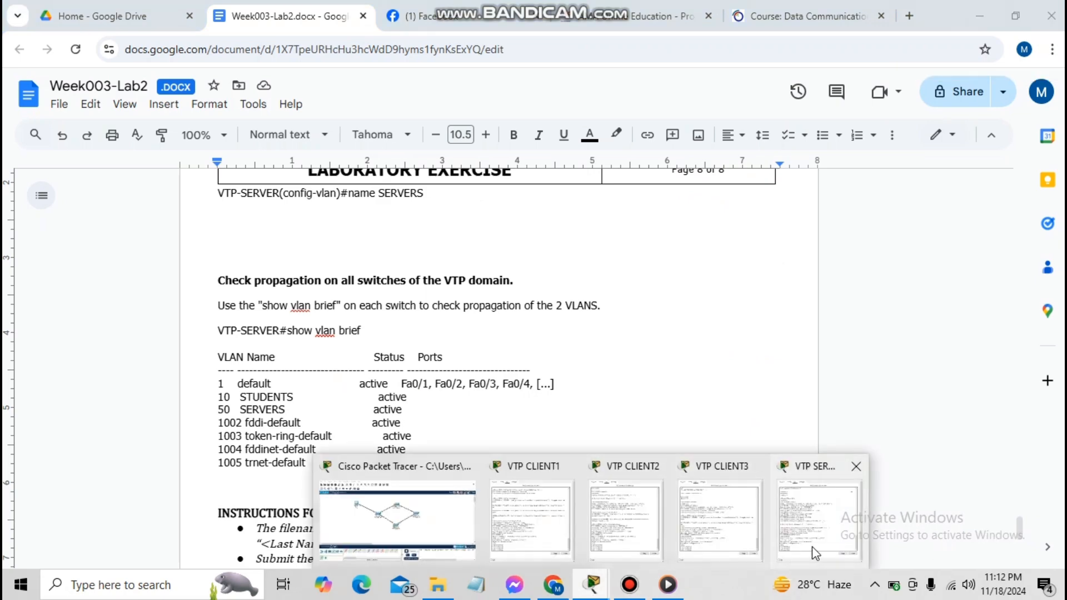
{"action": "left_click", "coordinate": [812, 546]}
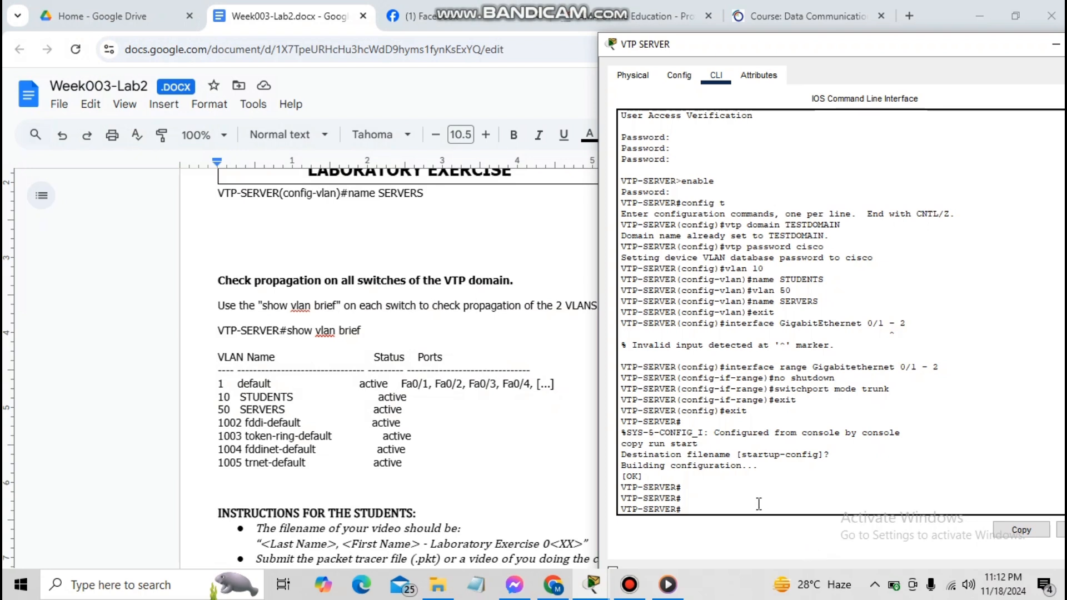
{"action": "type", "text": "show vlan brief"}
{"action": "key", "text": "Return"}
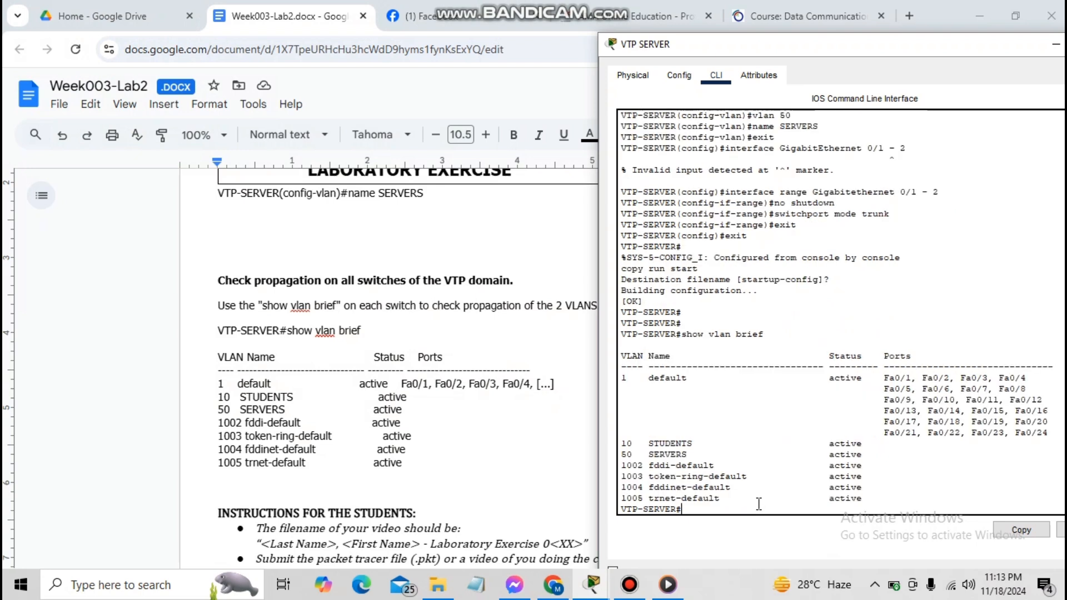